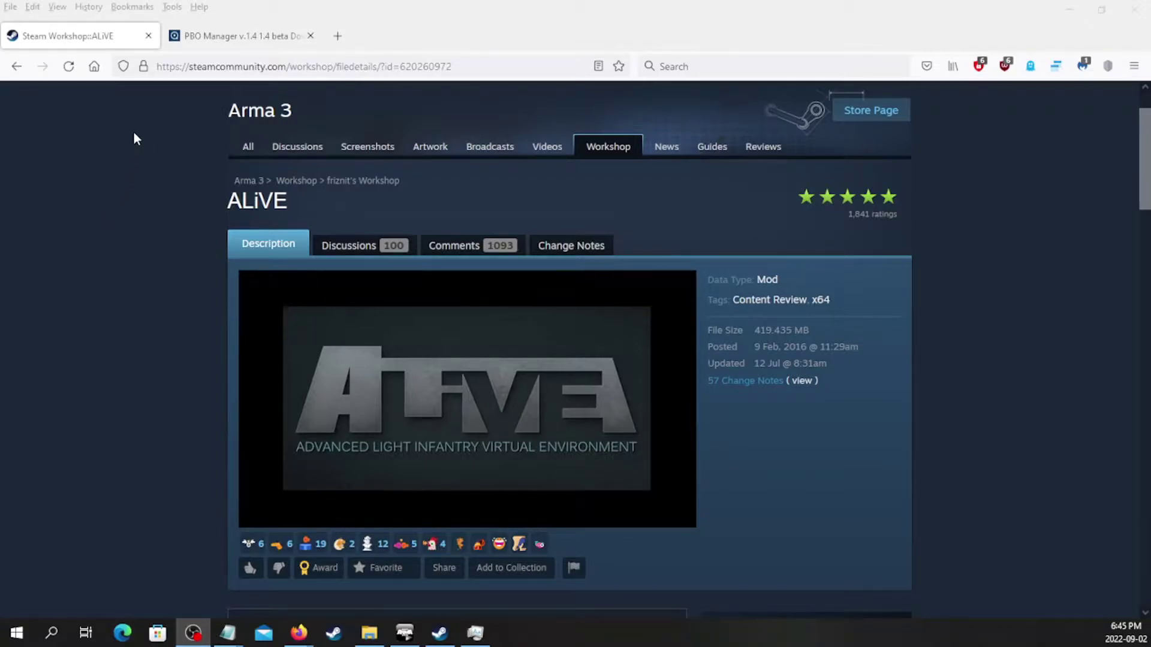
Bring up the PBO Manager v.1.4 1.4 beta download page
{"action": "left_click", "coordinate": [254, 33]}
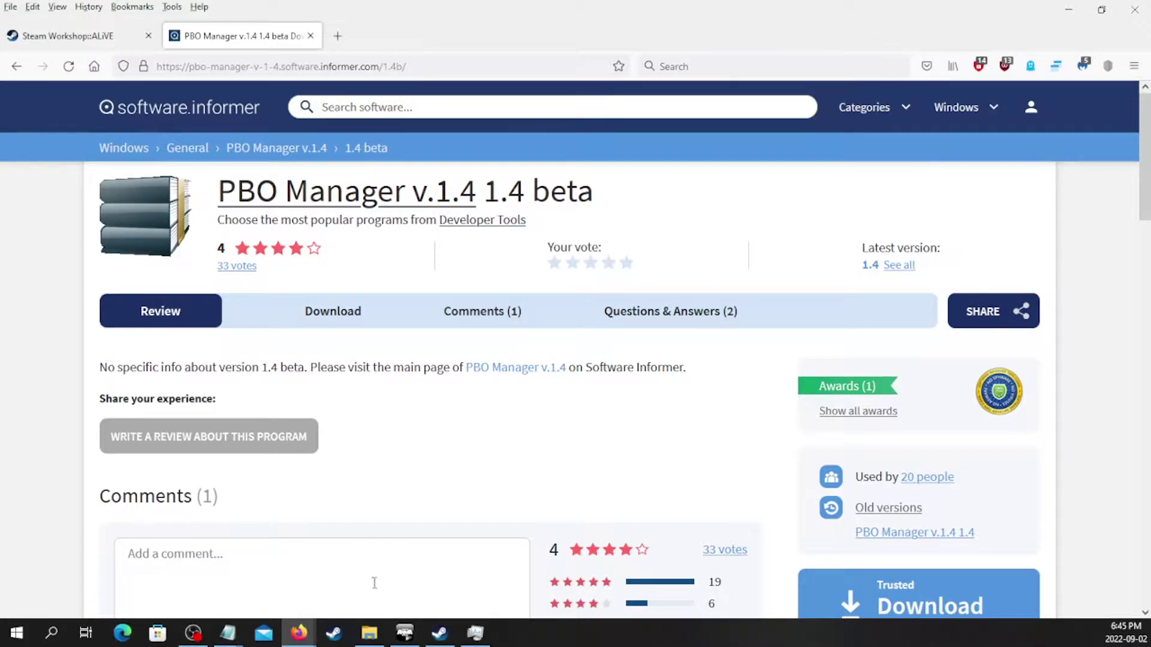
Switch to Steam, include tools in the library list and open the Arma 3 Tools page
{"action": "left_click", "coordinate": [438, 636]}
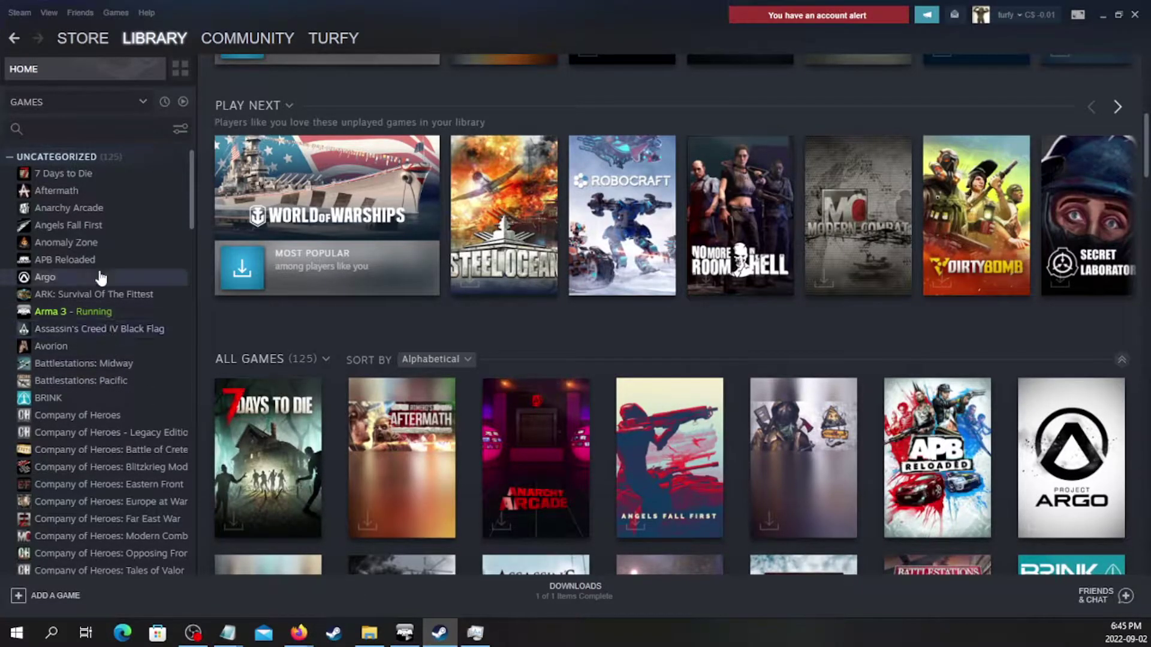
{"action": "left_click", "coordinate": [126, 130]}
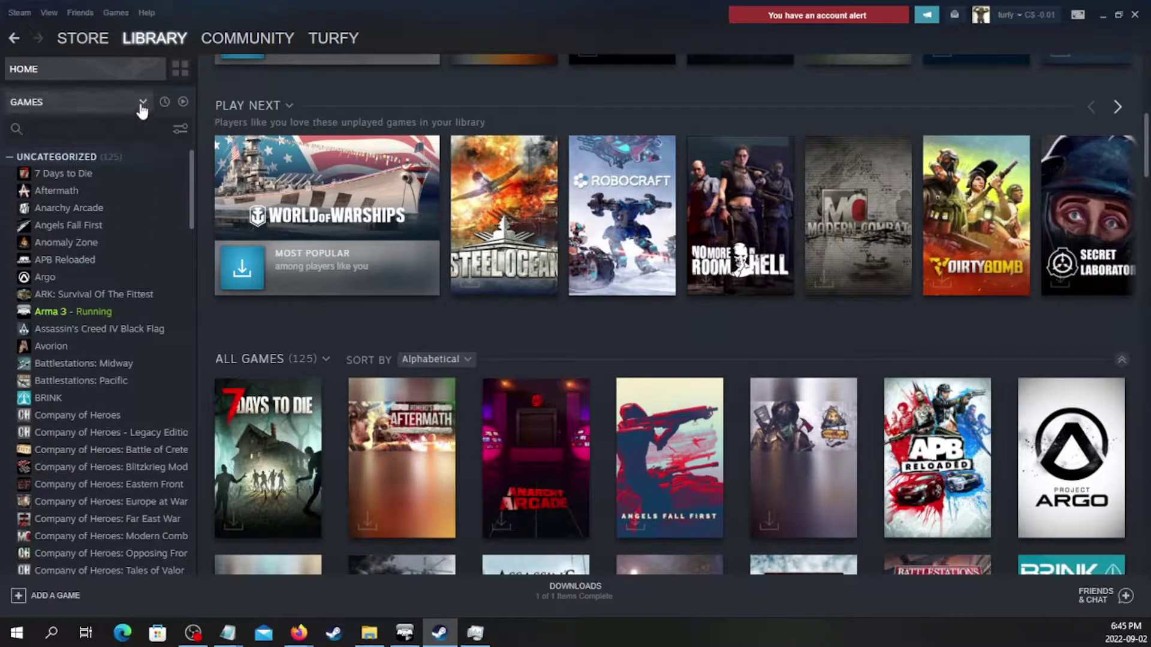
{"action": "mouse_move", "coordinate": [169, 41]}
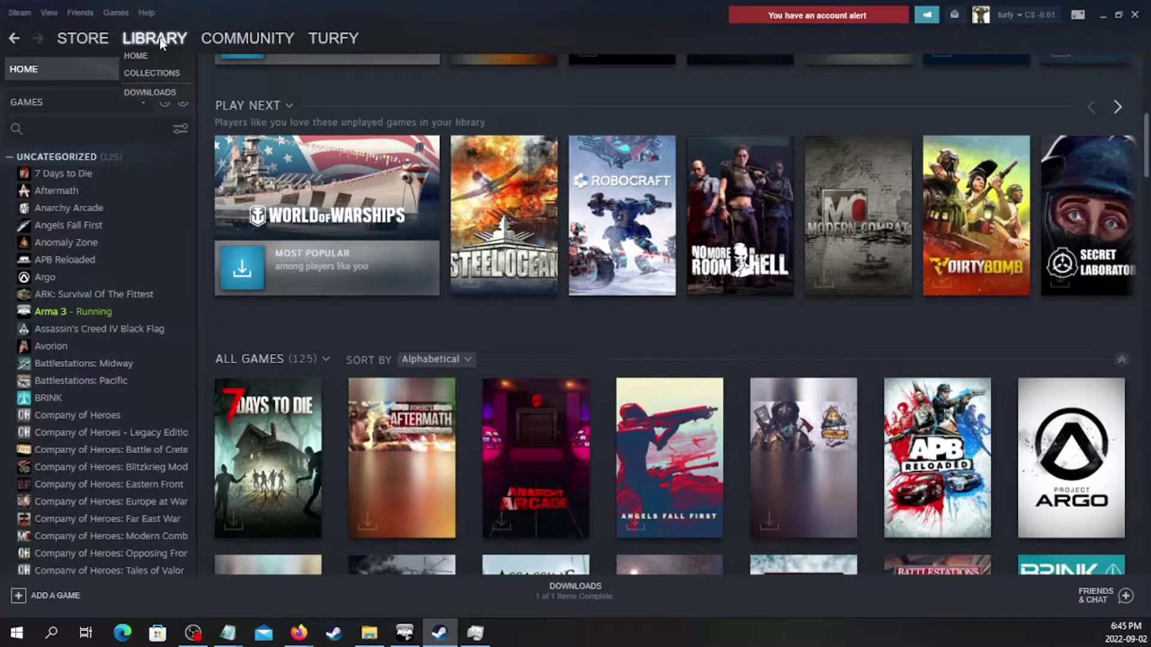
{"action": "left_click", "coordinate": [142, 104]}
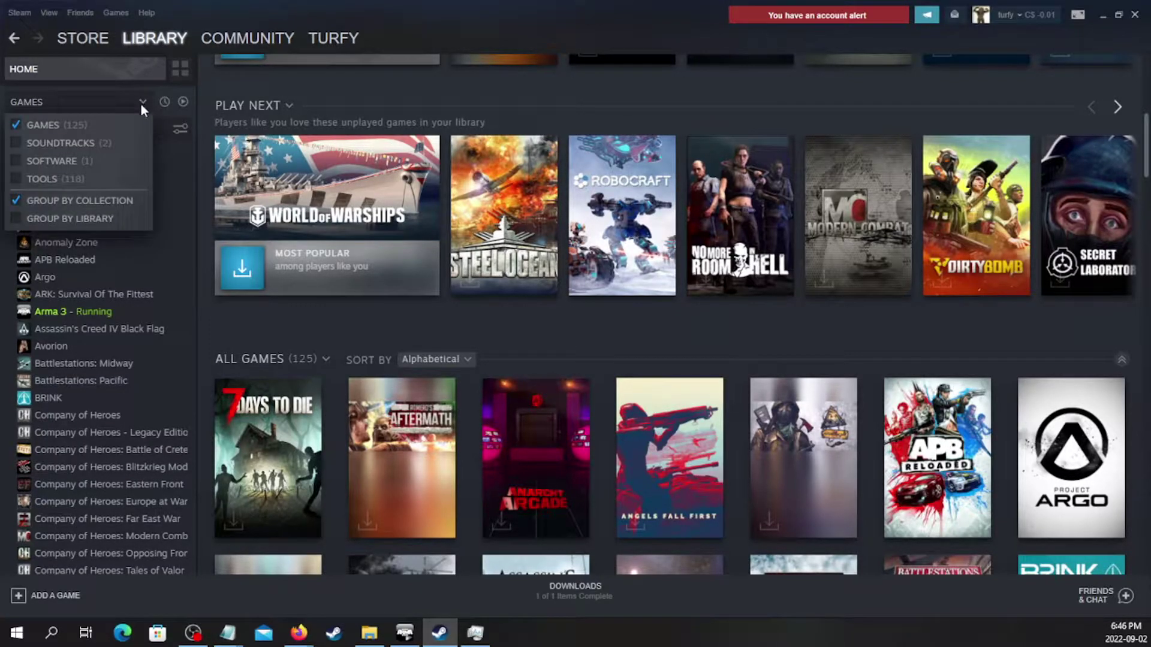
{"action": "left_click", "coordinate": [65, 180]}
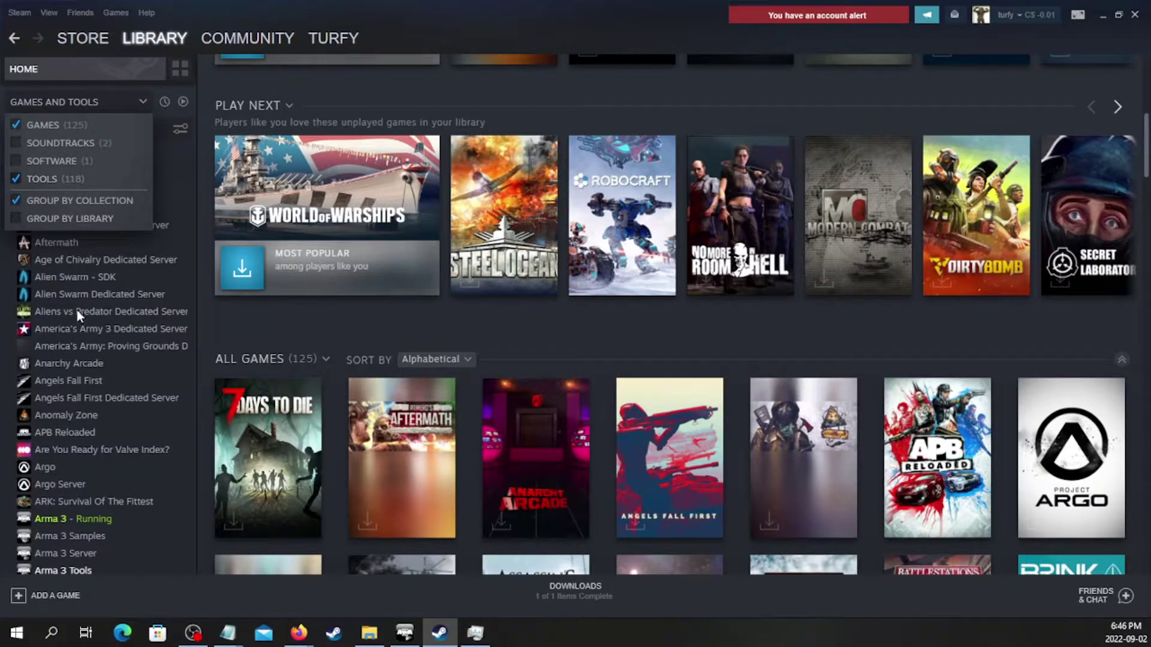
{"action": "scroll", "coordinate": [102, 505], "scroll_direction": "down", "scroll_amount": 3}
{"action": "left_click", "coordinate": [71, 427]}
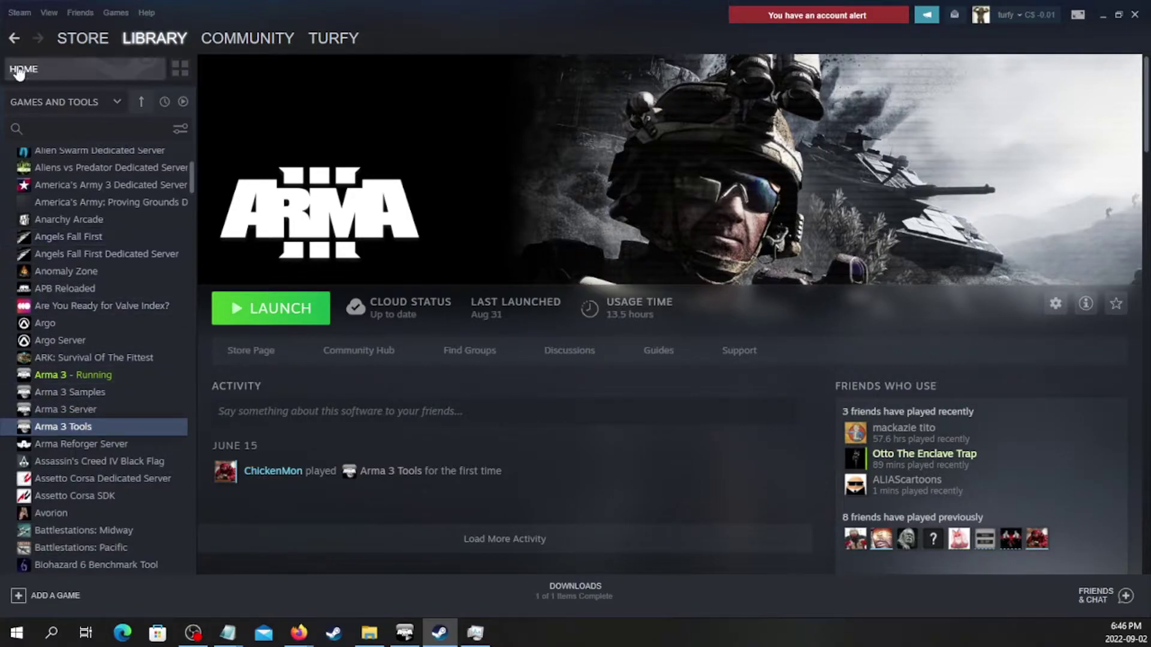
Return to the Men Of Sin workshop page and examine its subscription area and description
{"action": "left_click", "coordinate": [13, 45]}
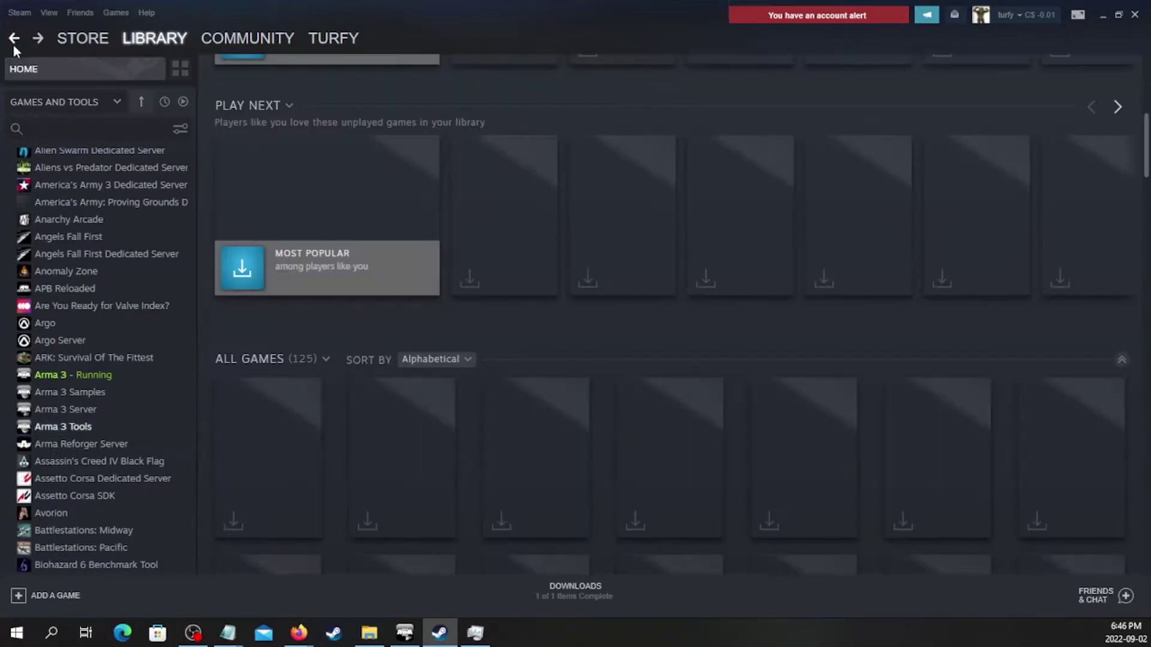
{"action": "left_click", "coordinate": [13, 45]}
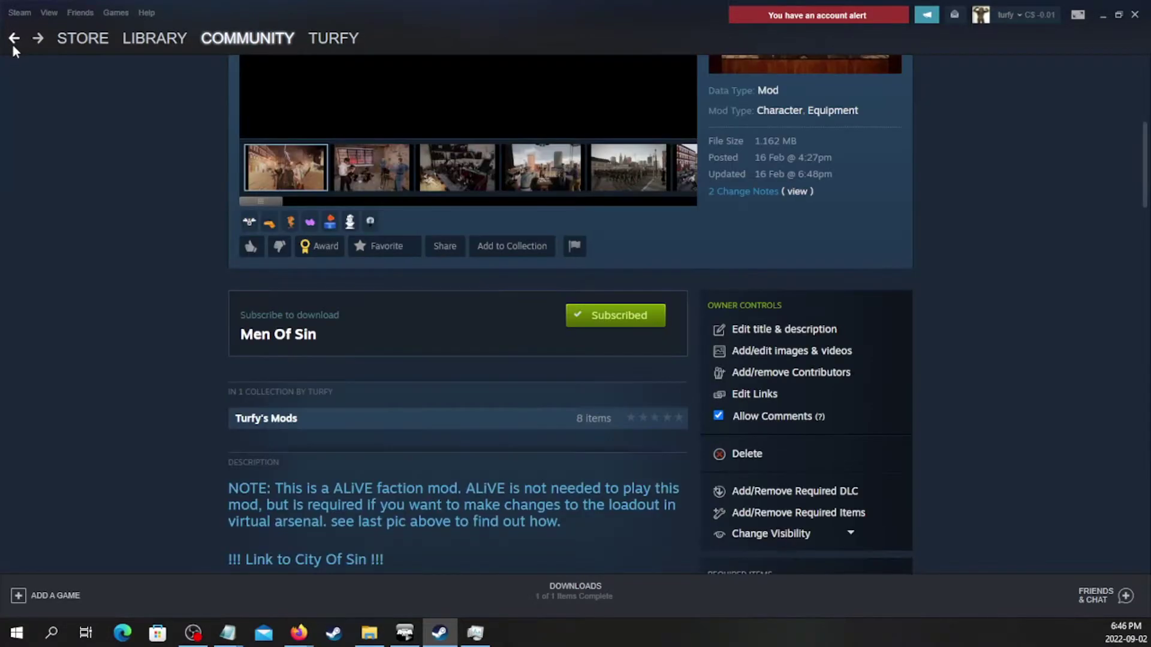
{"action": "scroll", "coordinate": [420, 380], "scroll_direction": "up", "scroll_amount": 6}
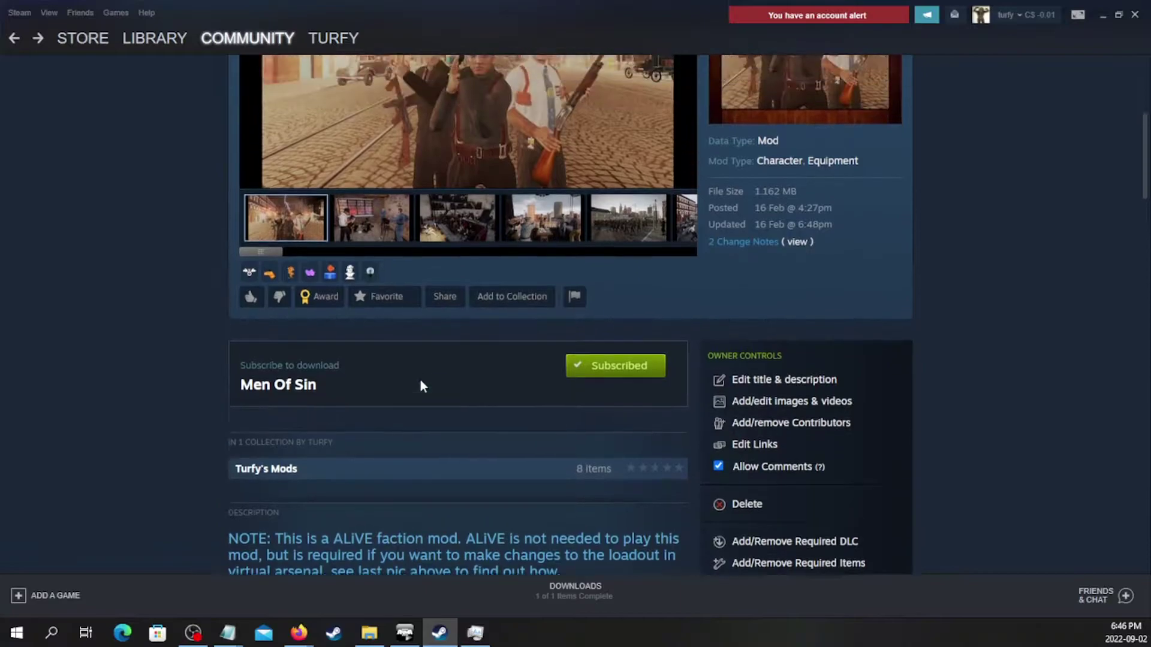
{"action": "scroll", "coordinate": [414, 390], "scroll_direction": "down", "scroll_amount": 1}
{"action": "scroll", "coordinate": [410, 394], "scroll_direction": "down", "scroll_amount": 5}
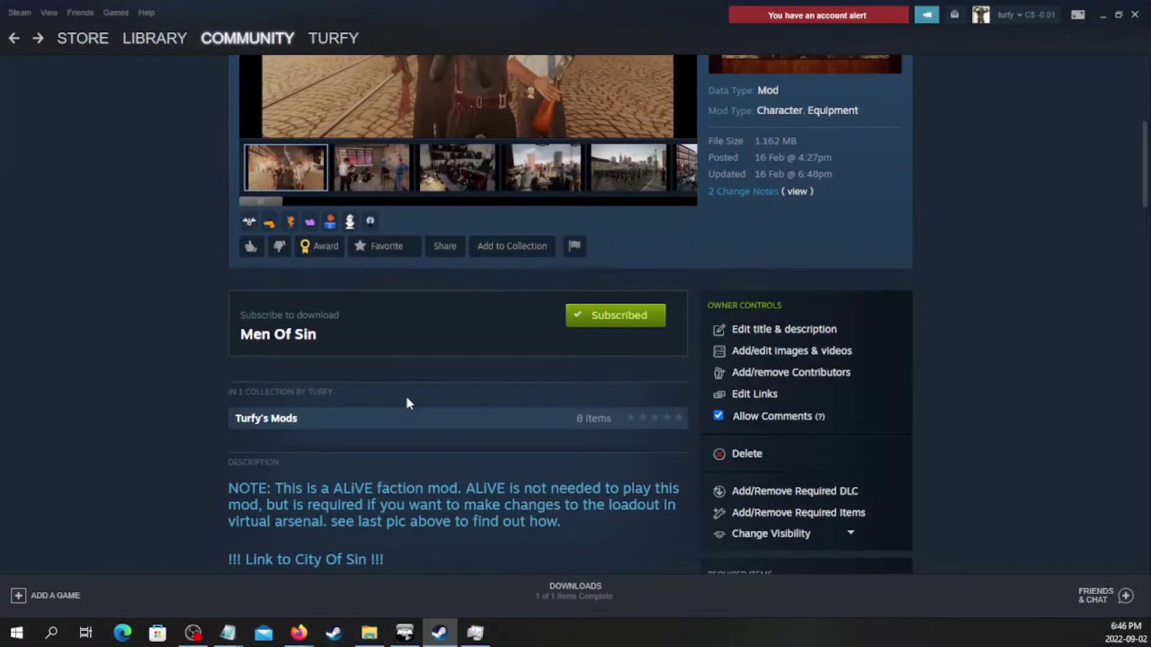
Switch to the Arma 3 Launcher, expand the Men Of Sin mod's details and show its additional folder and copy options
{"action": "key", "text": "alt+Tab"}
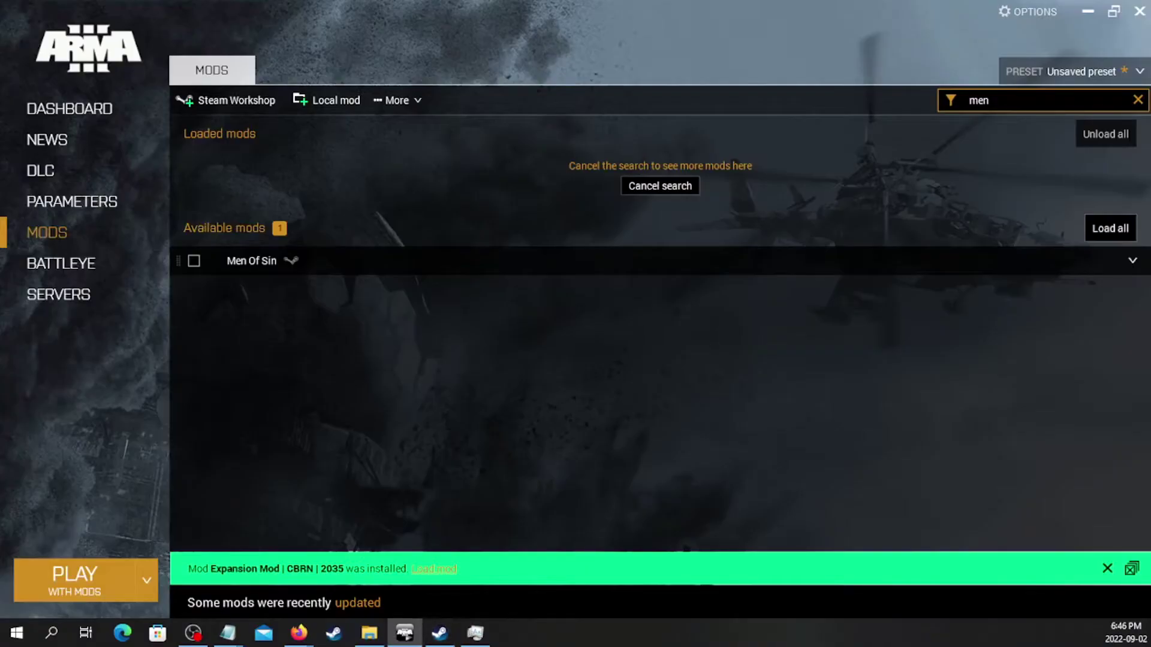
{"action": "left_click", "coordinate": [1018, 263]}
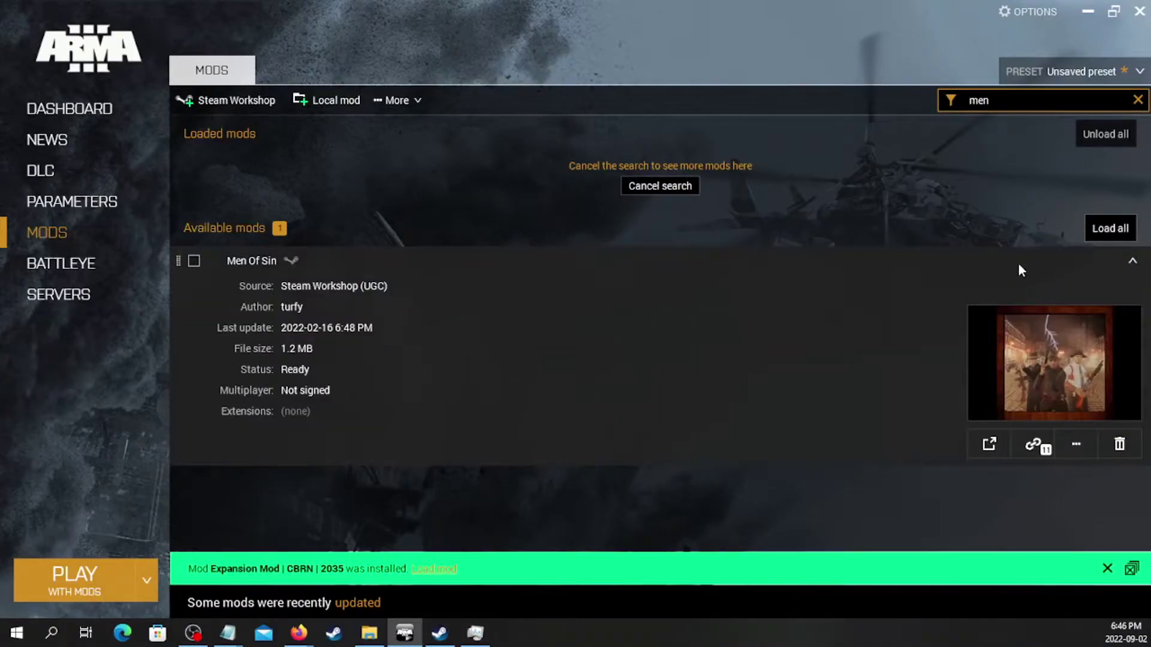
{"action": "left_click", "coordinate": [1084, 448]}
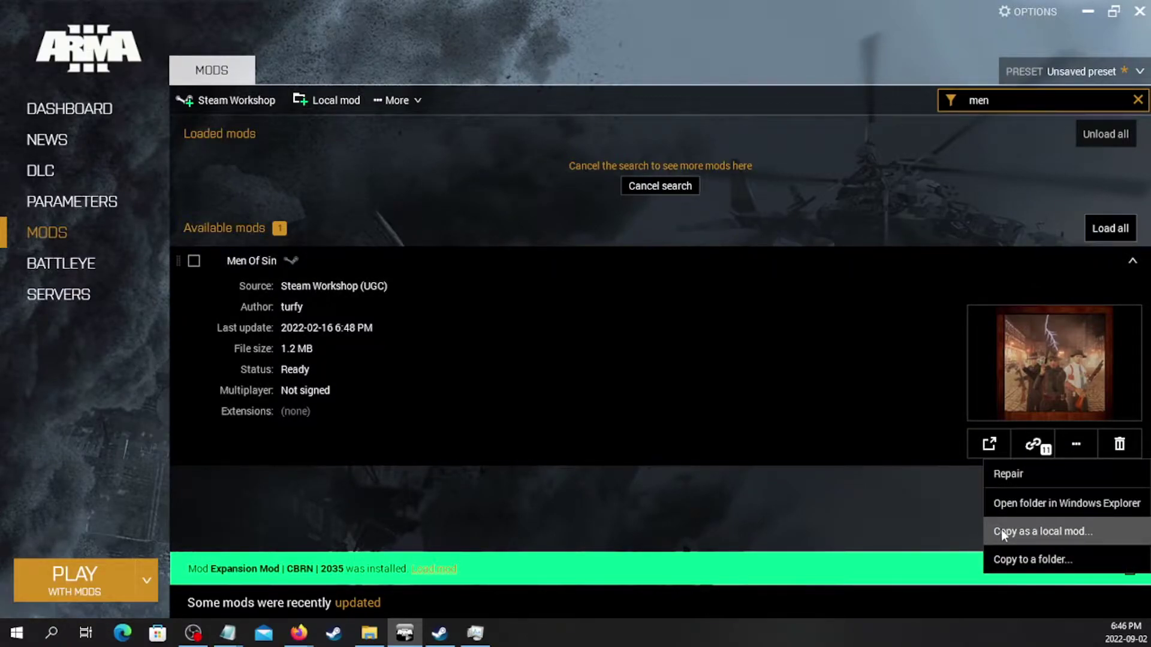
Switch to File Explorer, close the obs vids window, view the Men Of Sin mod folder and minimize it
{"action": "left_click", "coordinate": [360, 634]}
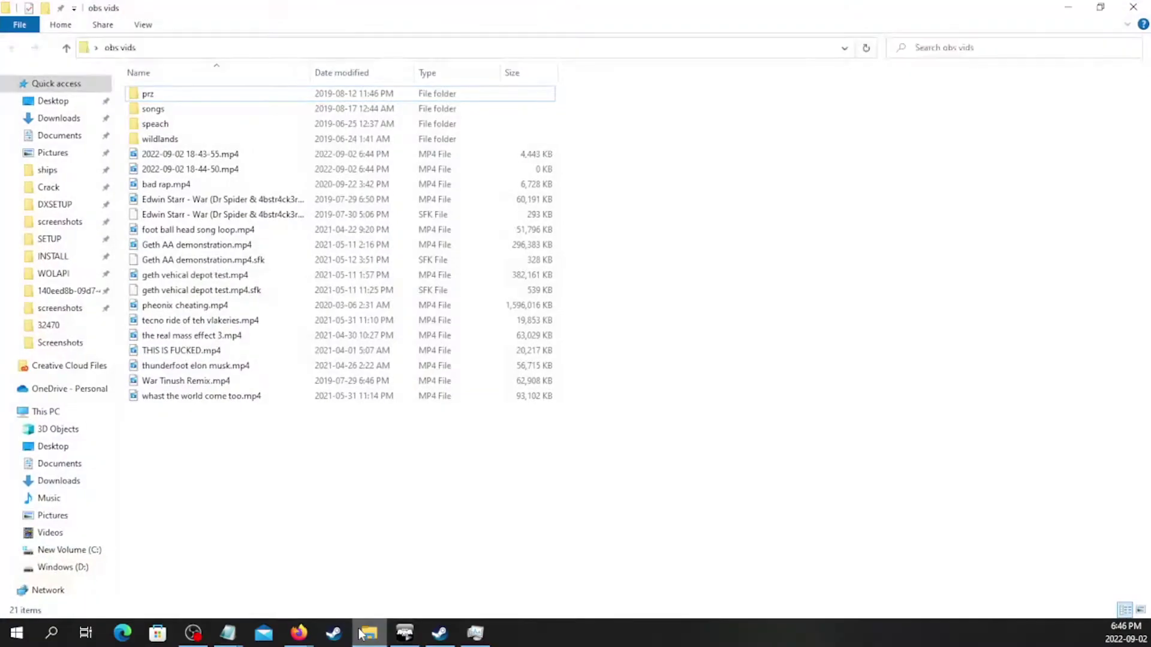
{"action": "left_click", "coordinate": [1133, 8]}
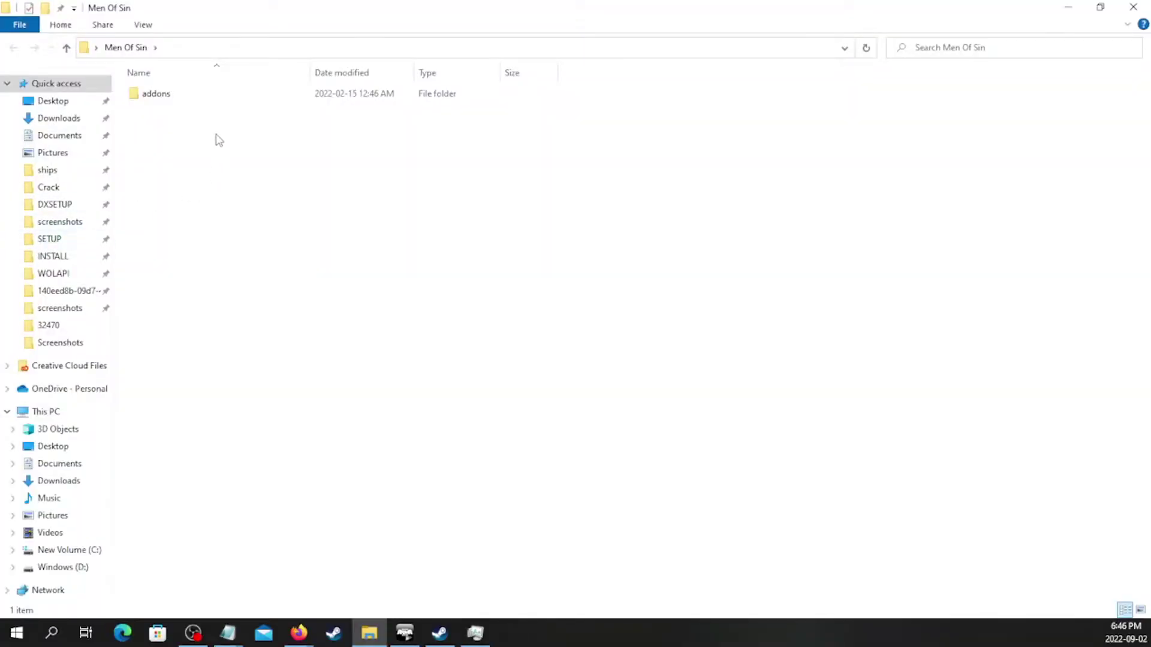
{"action": "mouse_move", "coordinate": [183, 105]}
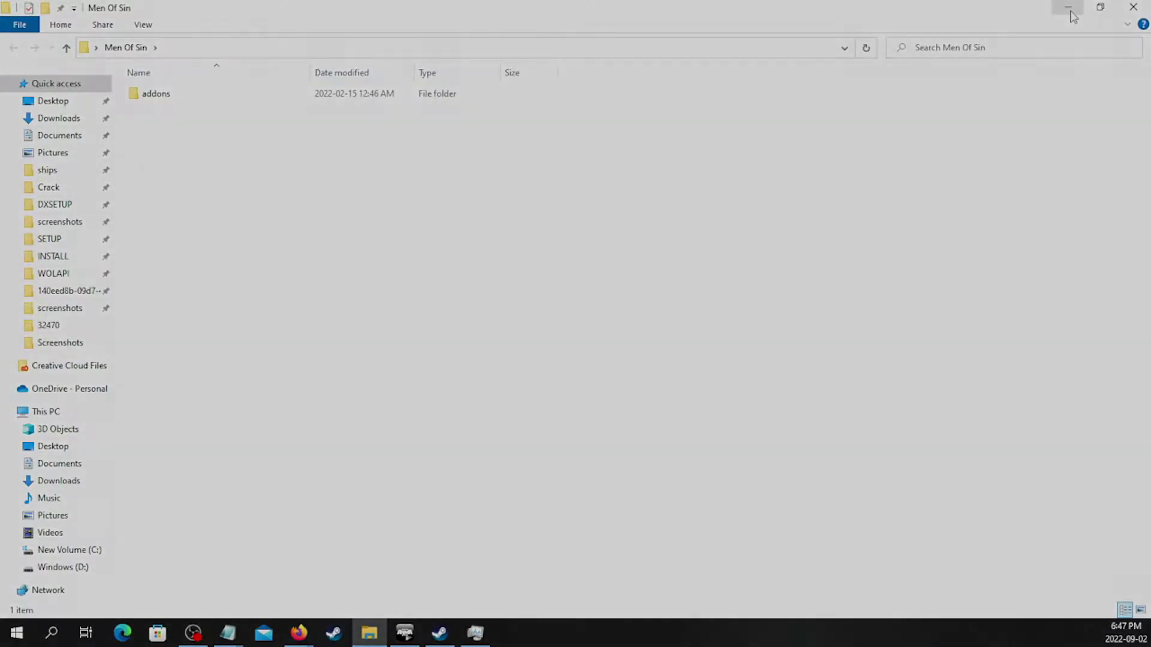
{"action": "left_click", "coordinate": [1066, 8]}
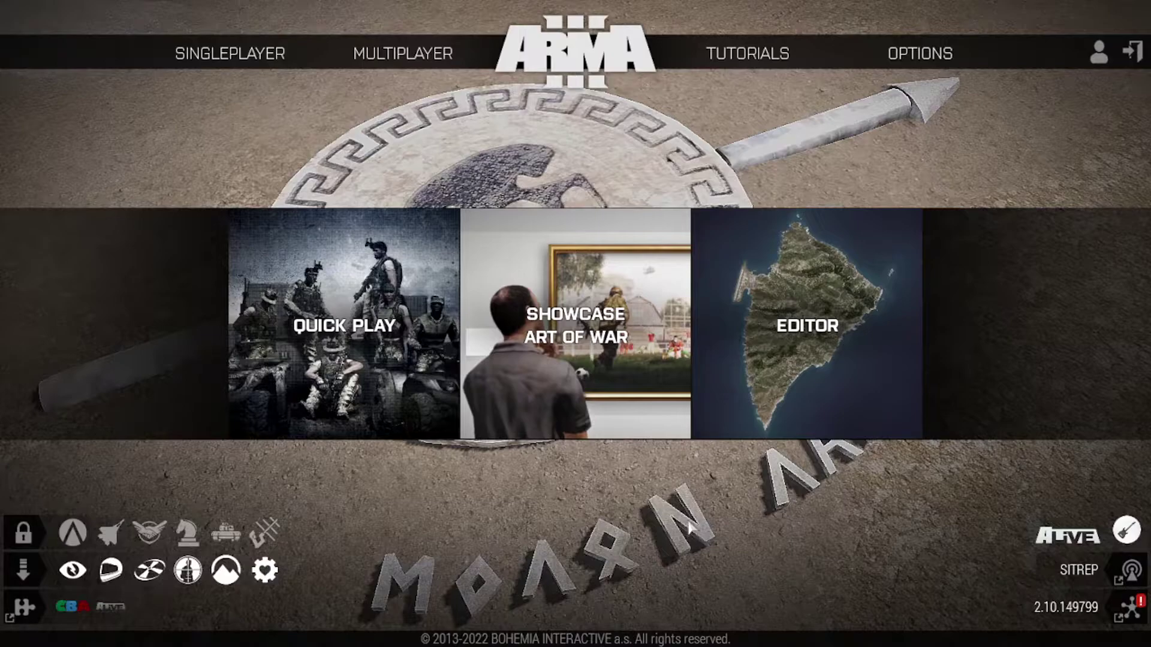
Open the Arma 3 editor on the Virtual Reality map and place a NATO Ammo Bearer on the ground
{"action": "left_click", "coordinate": [836, 321]}
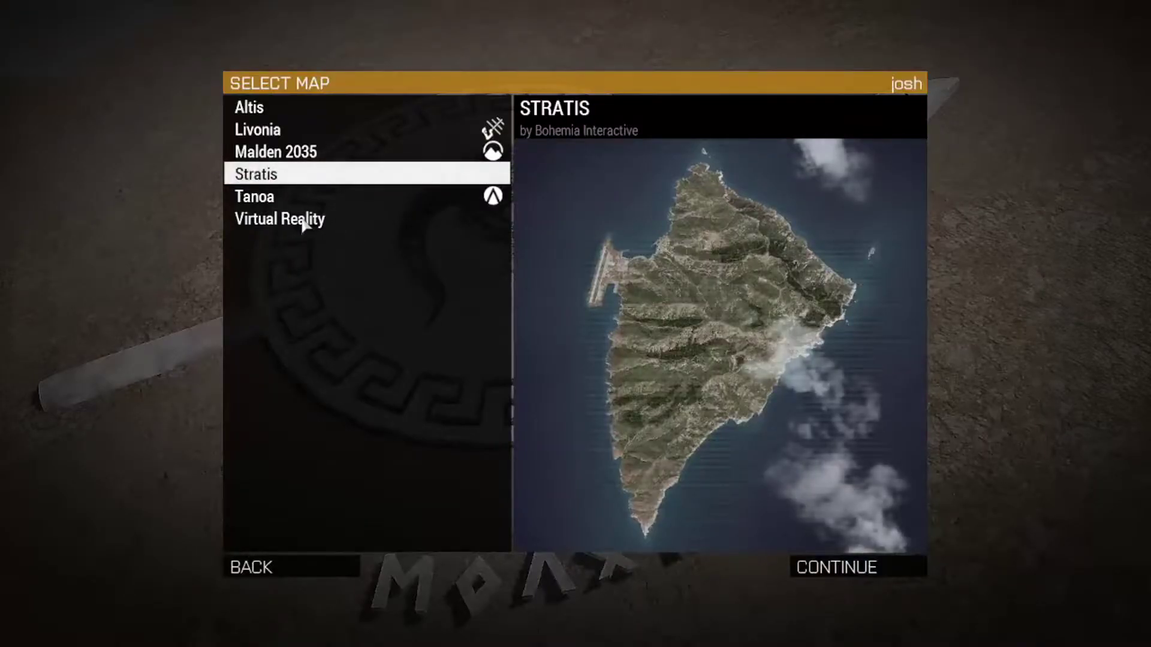
{"action": "double_click", "coordinate": [302, 223]}
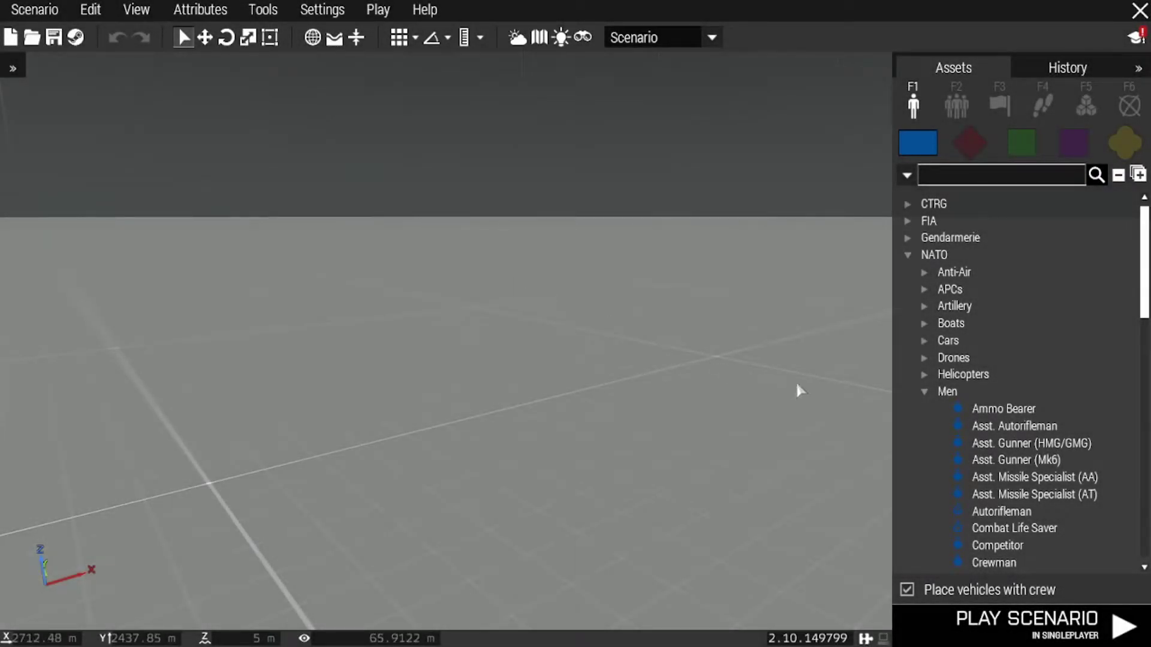
{"action": "left_click", "coordinate": [982, 411]}
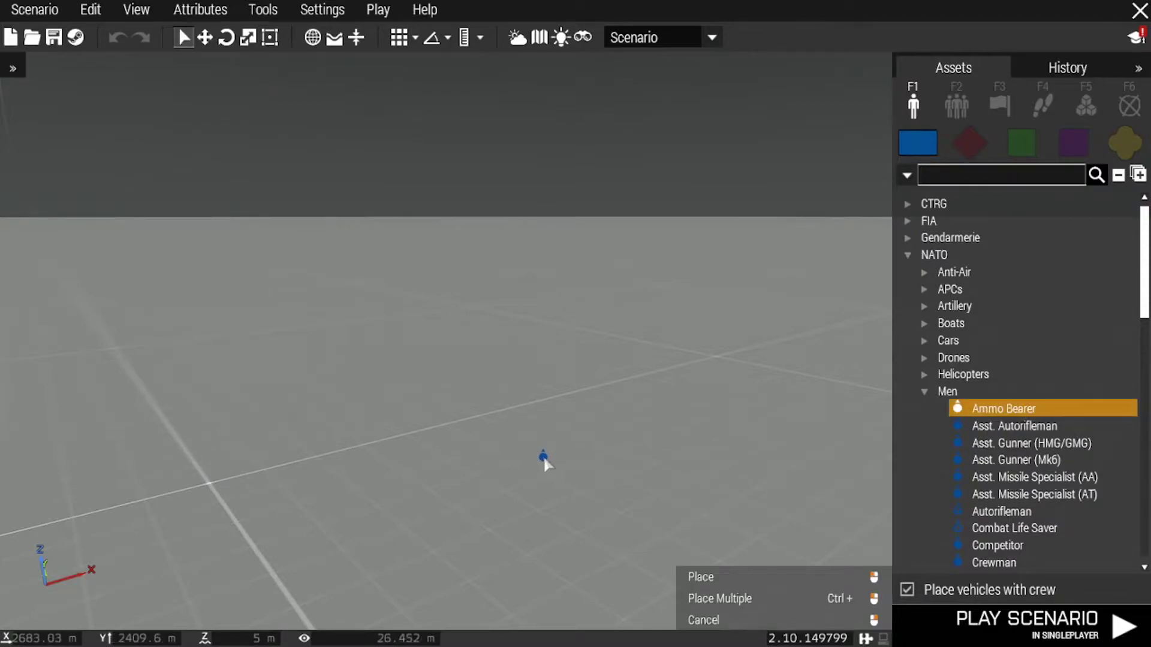
{"action": "left_click", "coordinate": [535, 467]}
{"action": "right_click", "coordinate": [564, 491]}
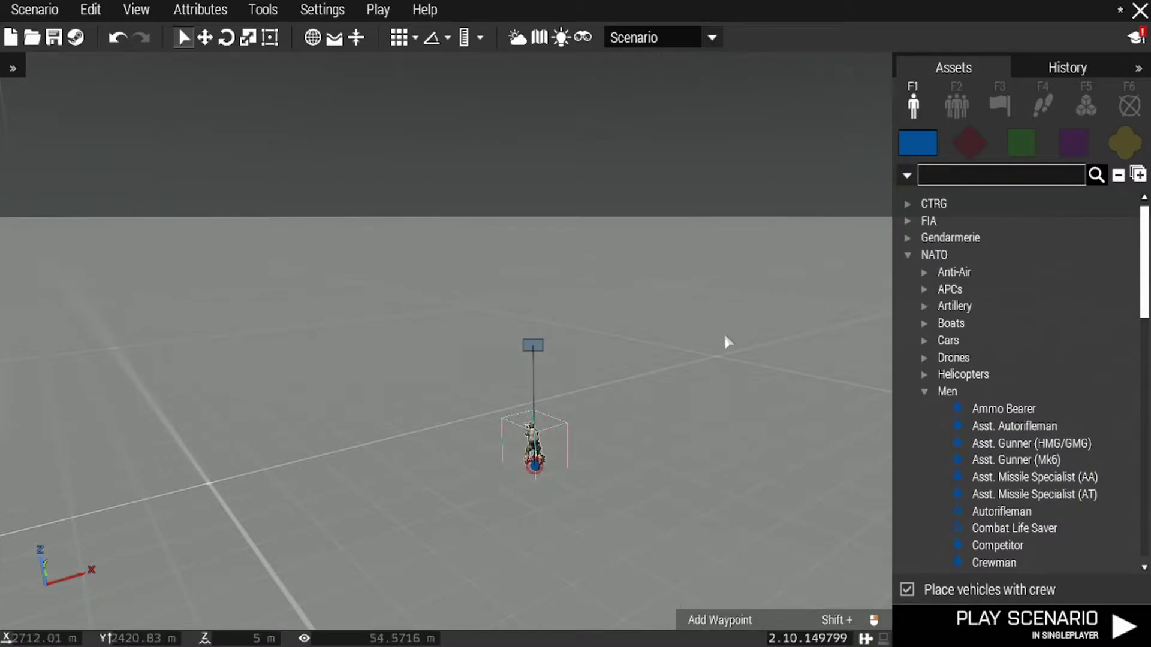
Place the ALiVE (Required), ALiVE Data and ALiVE ORBAT Creator modules around the soldier
{"action": "left_click", "coordinate": [1086, 107]}
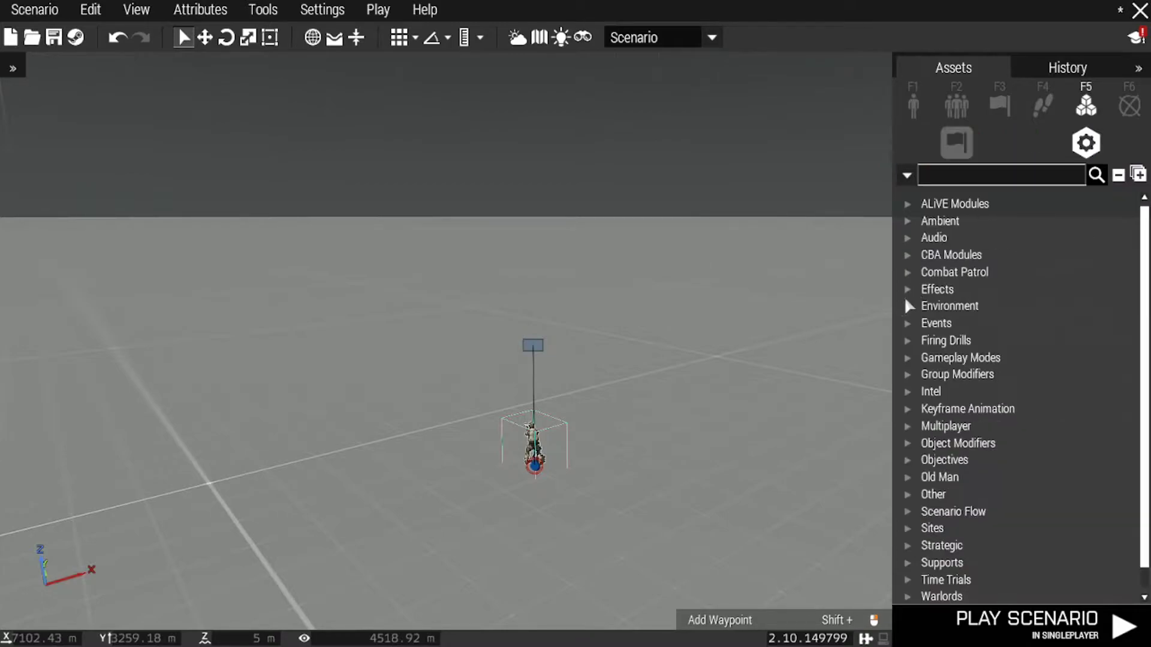
{"action": "left_click", "coordinate": [908, 204]}
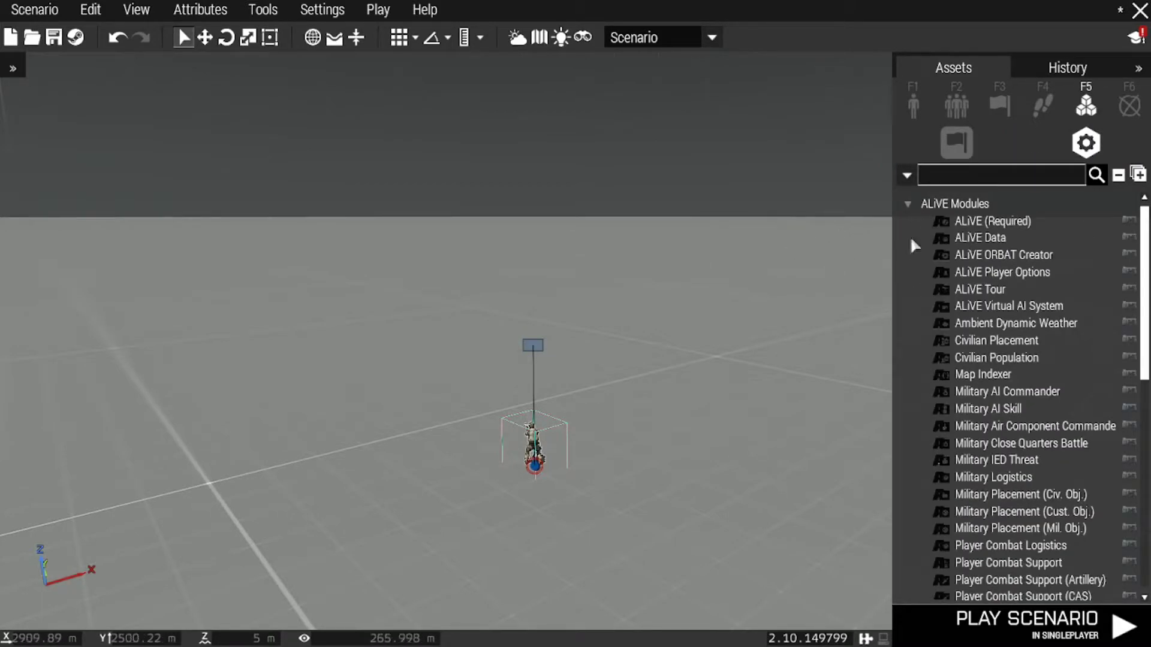
{"action": "left_click", "coordinate": [992, 221]}
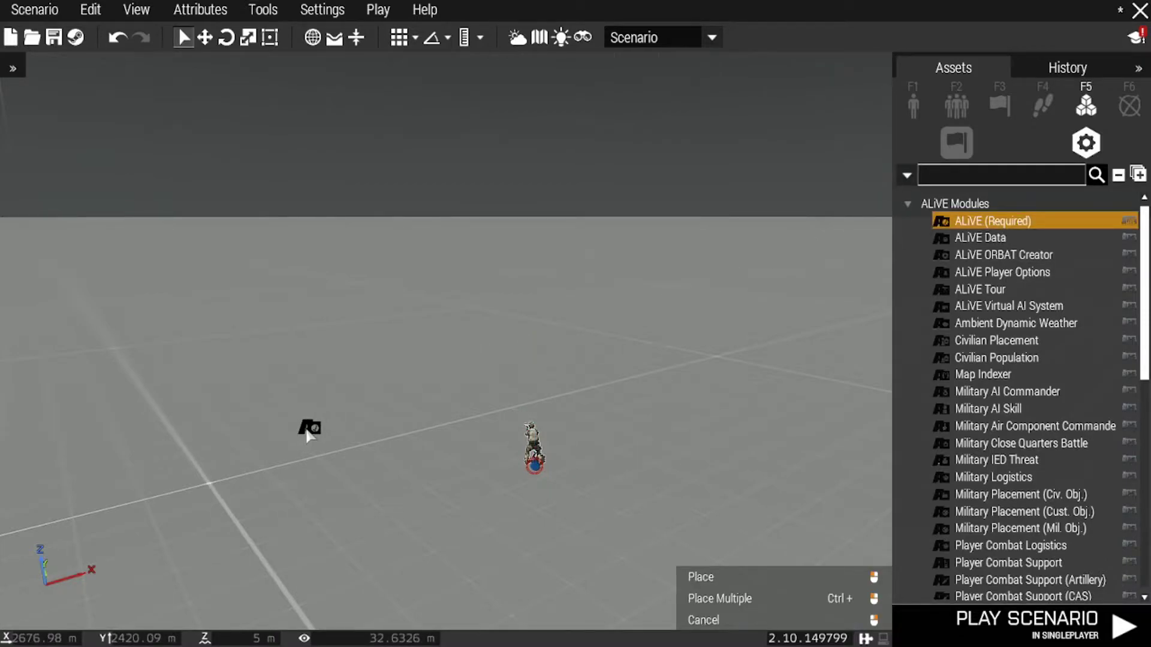
{"action": "left_click", "coordinate": [307, 429]}
{"action": "left_click", "coordinate": [1013, 238]}
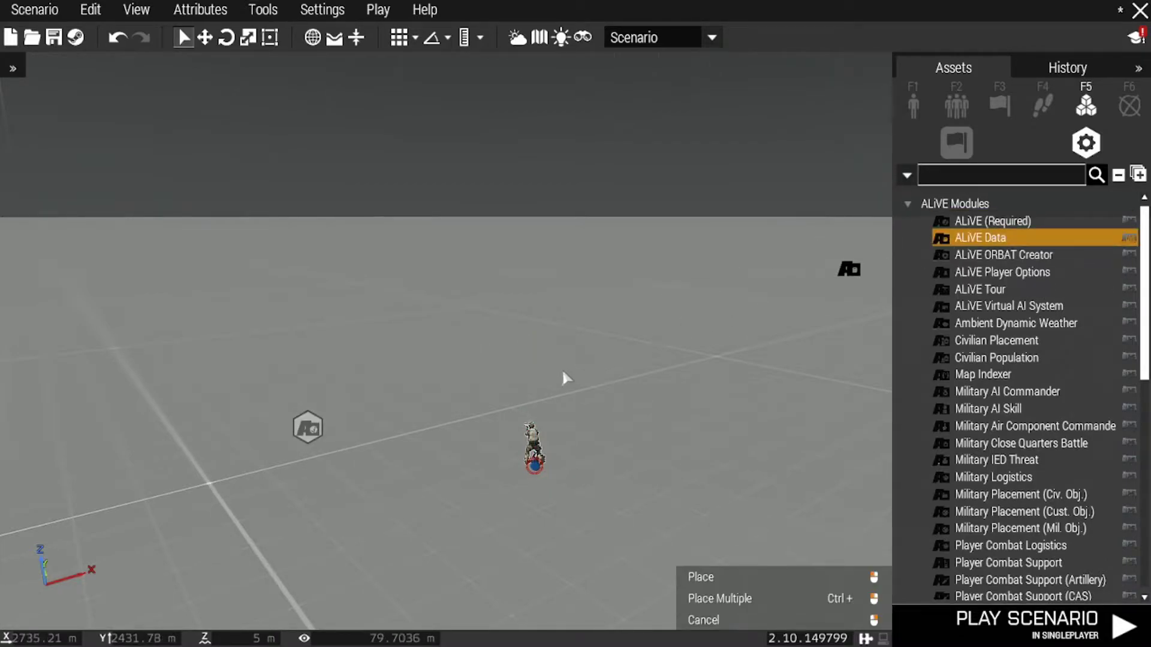
{"action": "left_click", "coordinate": [539, 380]}
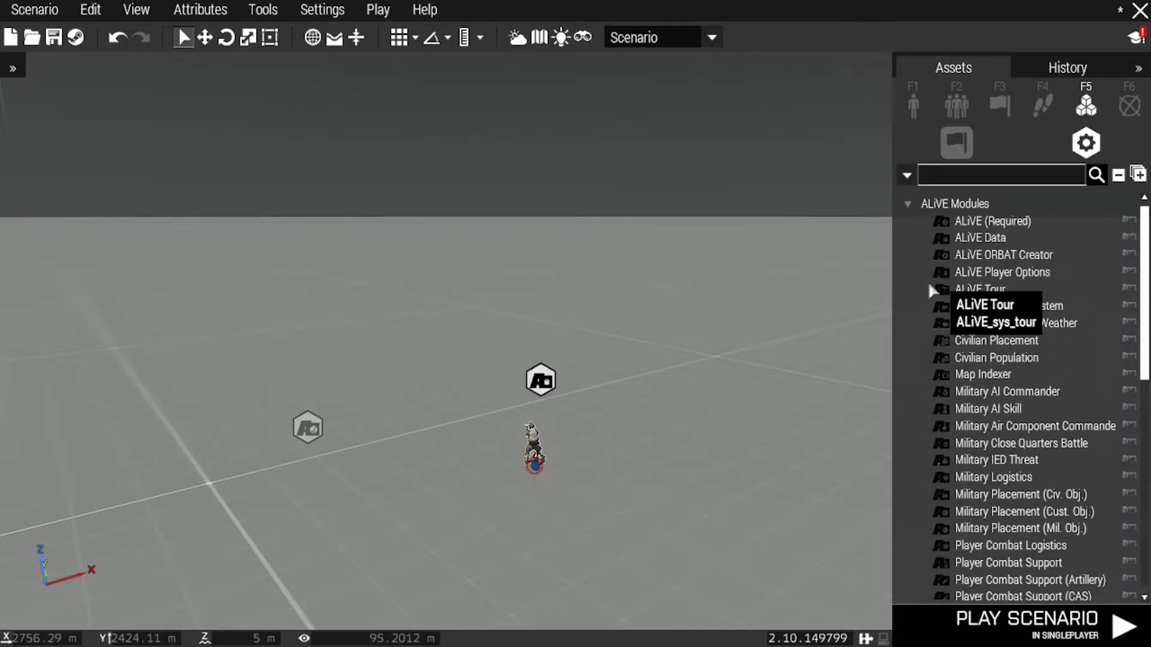
{"action": "left_click", "coordinate": [984, 256]}
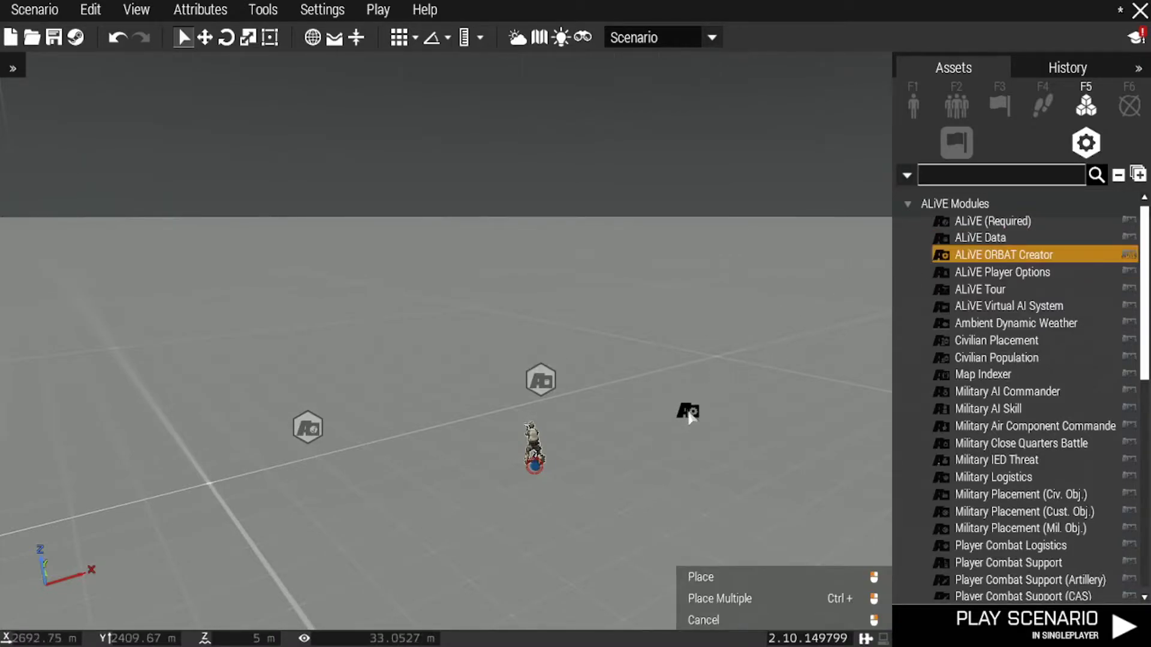
{"action": "left_click", "coordinate": [692, 423]}
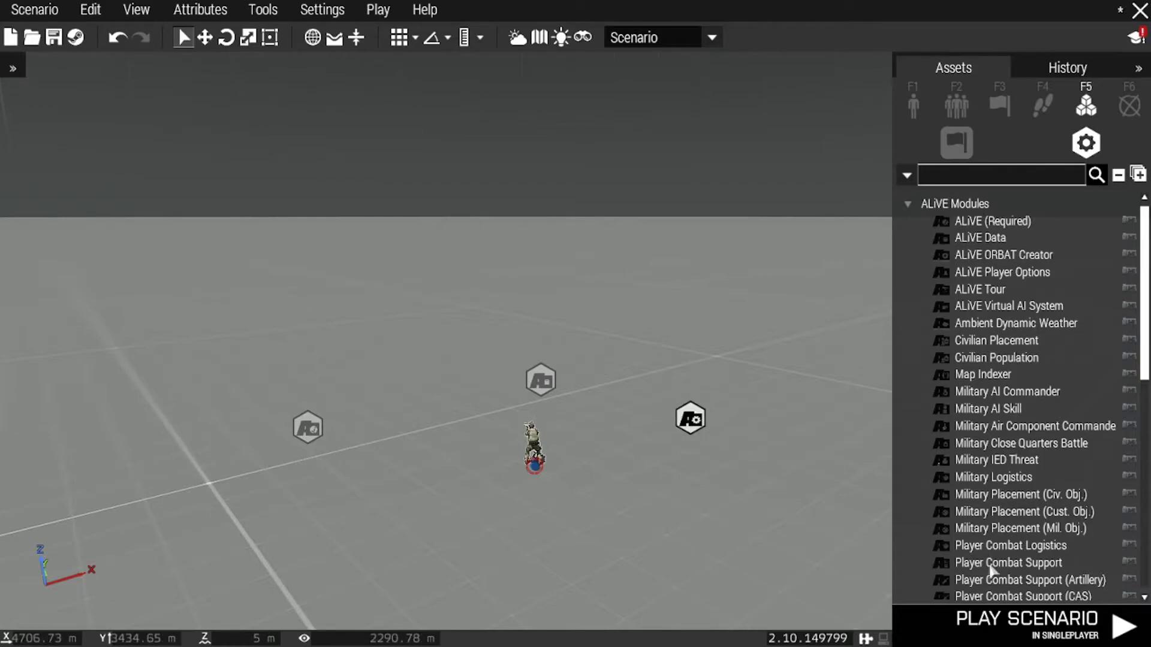
Play the scenario in singleplayer and start creating a new faction in the Faction Editor
{"action": "left_click", "coordinate": [962, 629]}
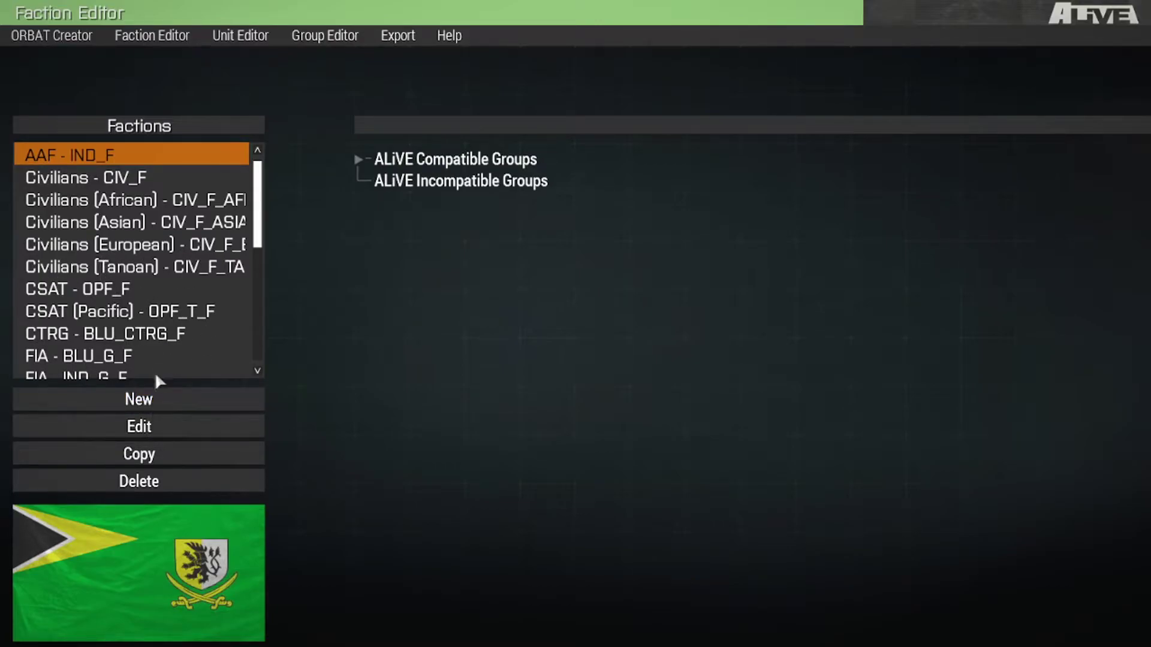
{"action": "left_click", "coordinate": [100, 313]}
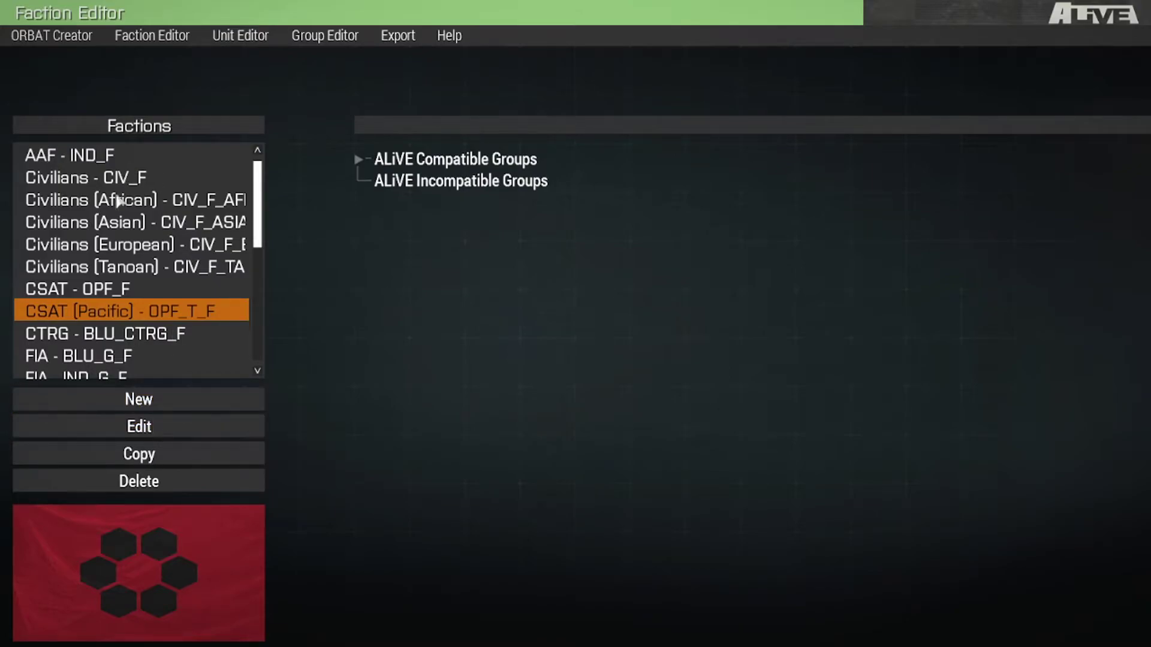
{"action": "left_click", "coordinate": [171, 403]}
Name the new faction test faction 1 and set its side to BLUFOR
{"action": "left_click", "coordinate": [528, 173]}
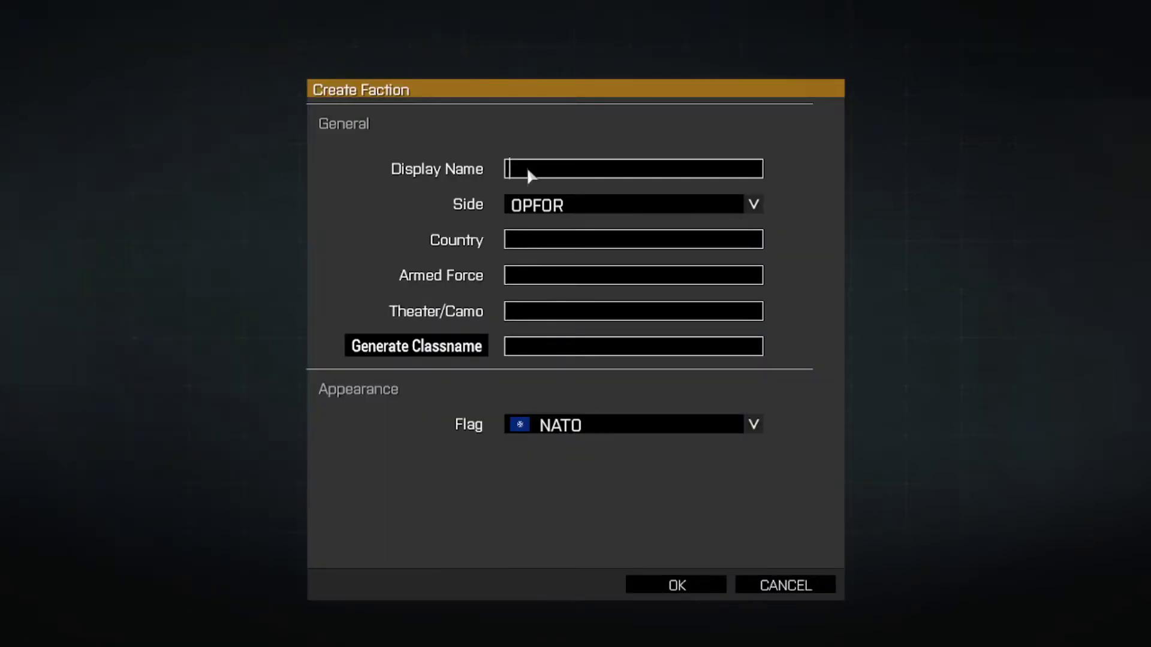
{"action": "type", "text": "test faction 1"}
{"action": "left_click", "coordinate": [688, 207]}
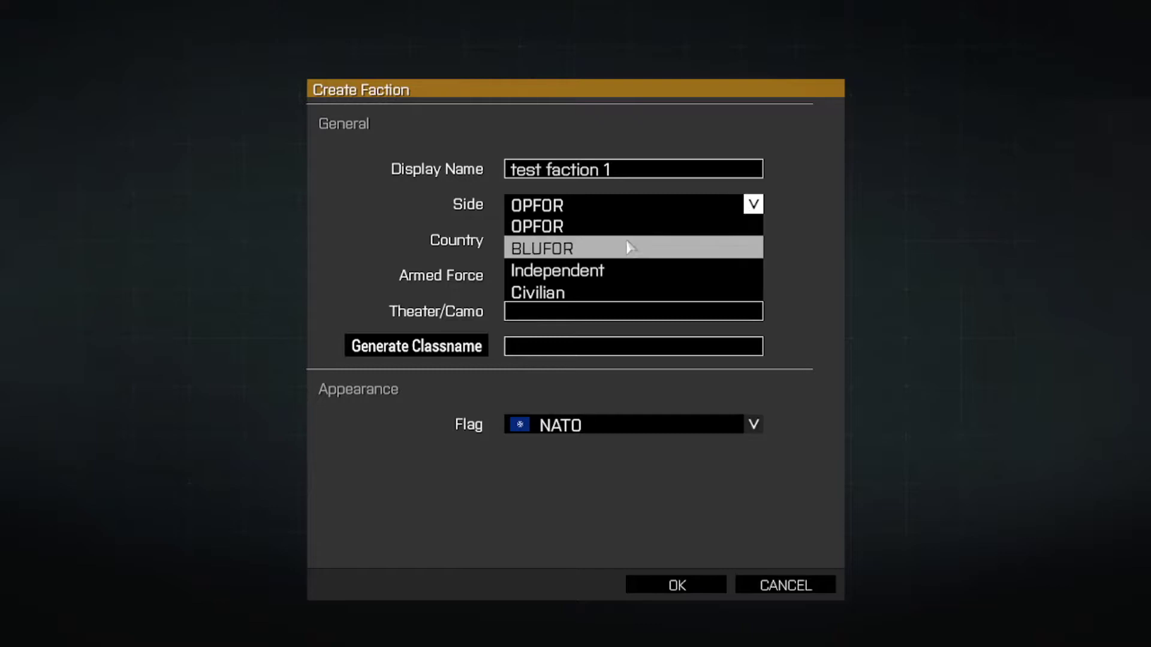
{"action": "left_click", "coordinate": [611, 254]}
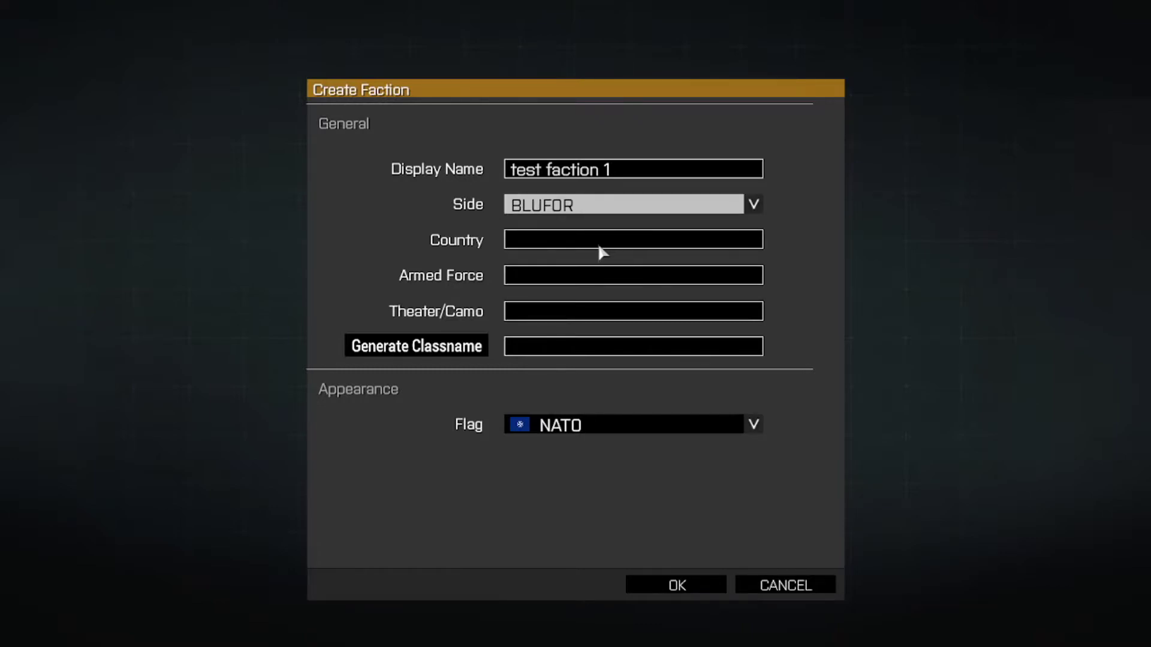
Set the faction's country to wot and generate its classname
{"action": "left_click", "coordinate": [542, 238]}
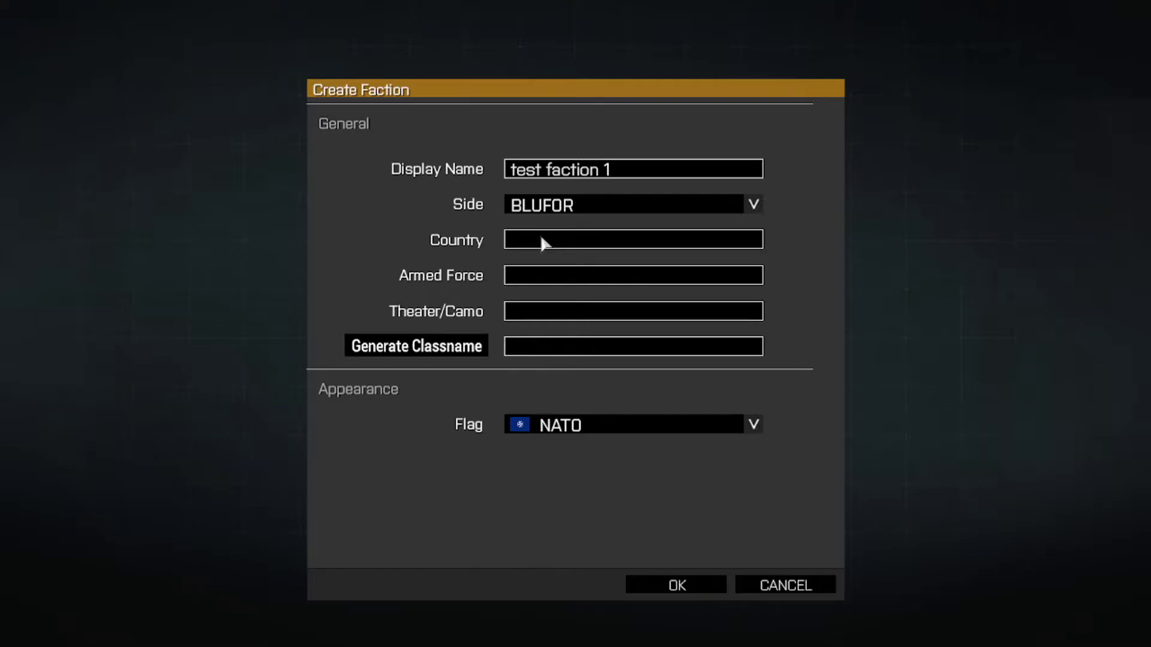
{"action": "type", "text": "wotrd"}
{"action": "key", "text": "BackSpace"}
{"action": "key", "text": "BackSpace"}
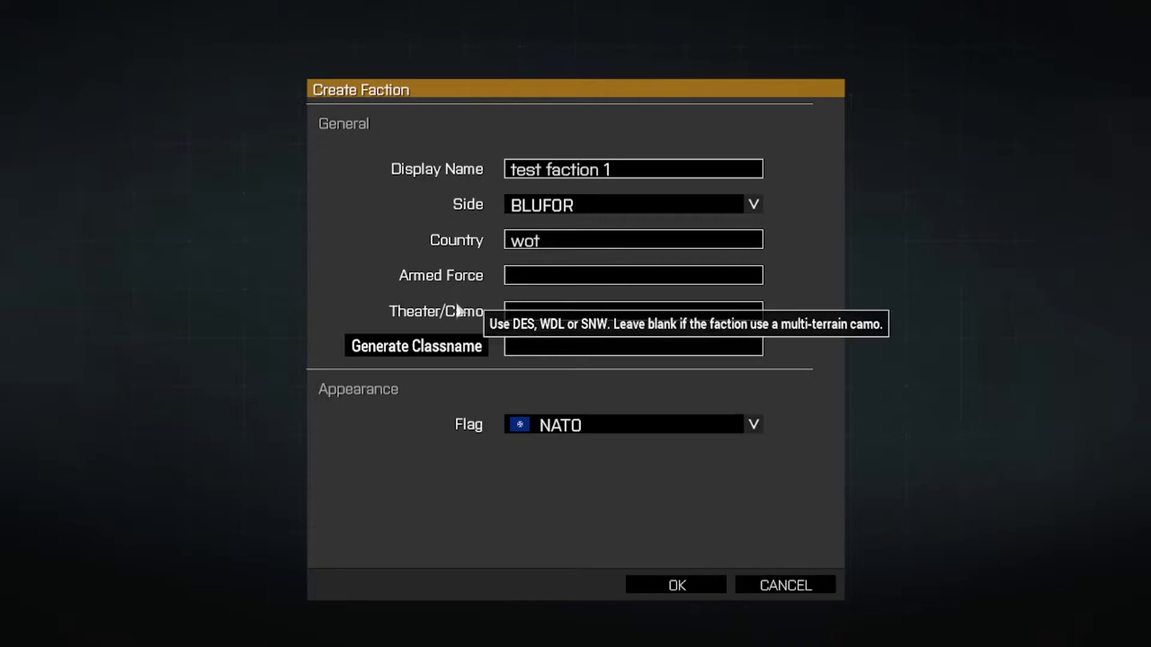
{"action": "left_click", "coordinate": [430, 348]}
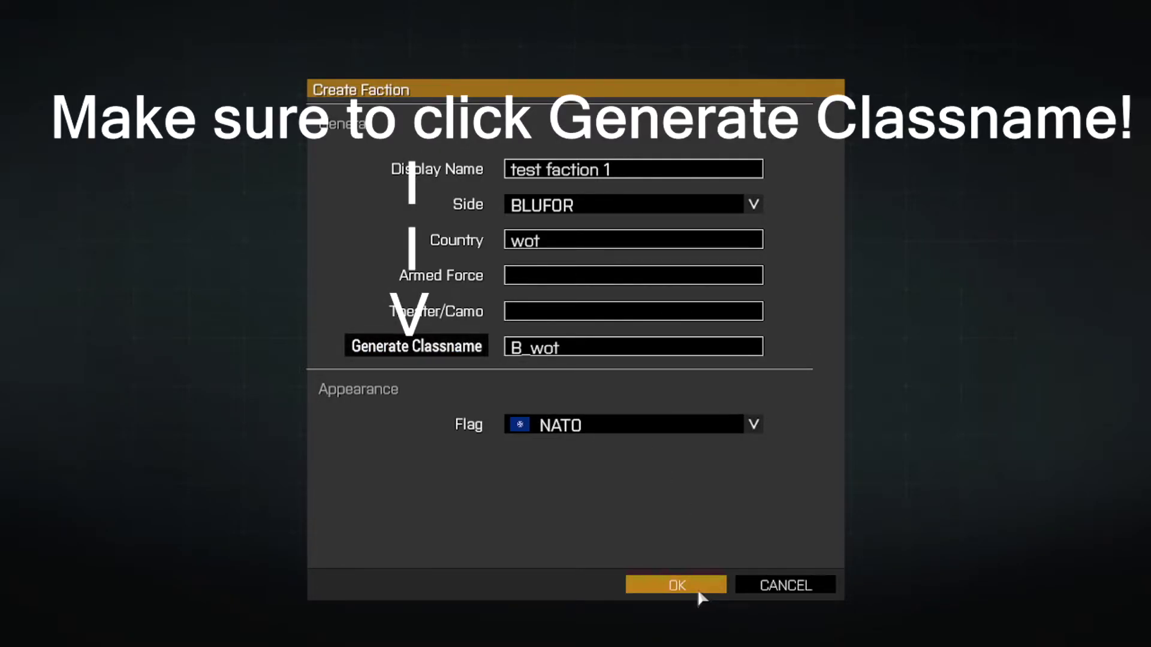
Give the faction the Canada flag and finish creating it
{"action": "left_click", "coordinate": [600, 427]}
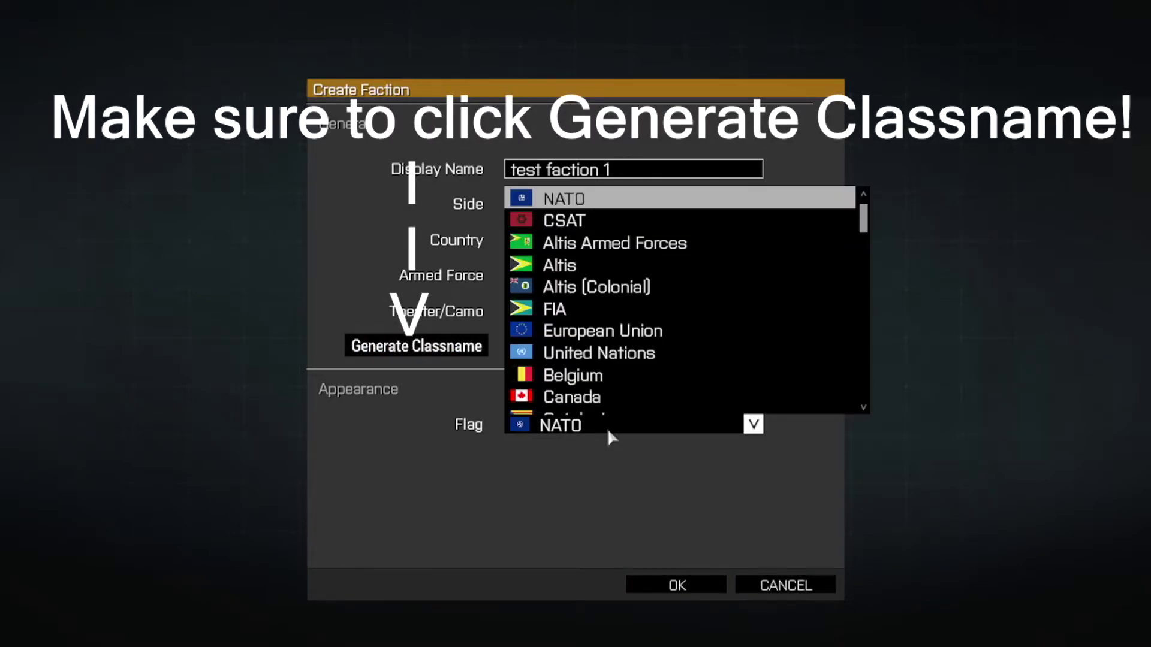
{"action": "left_click", "coordinate": [593, 397]}
{"action": "left_click", "coordinate": [689, 585]}
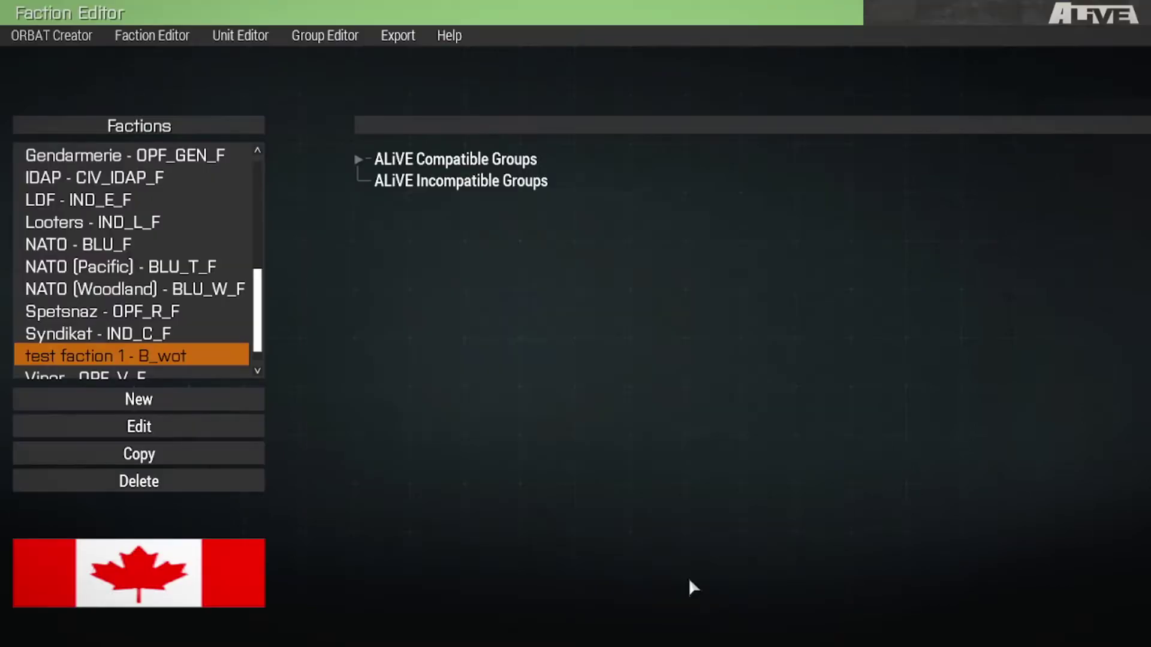
Start a new custom unit in the Unit Editor, name it test unit 1 and generate its classname
{"action": "left_click", "coordinate": [241, 38]}
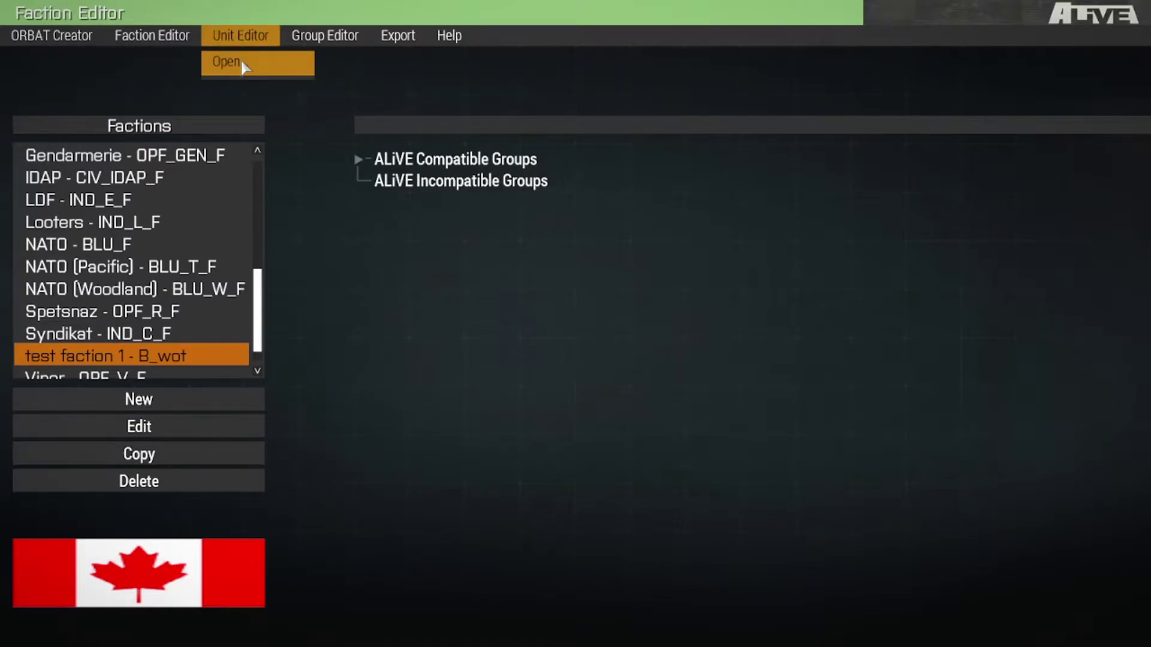
{"action": "left_click", "coordinate": [244, 66]}
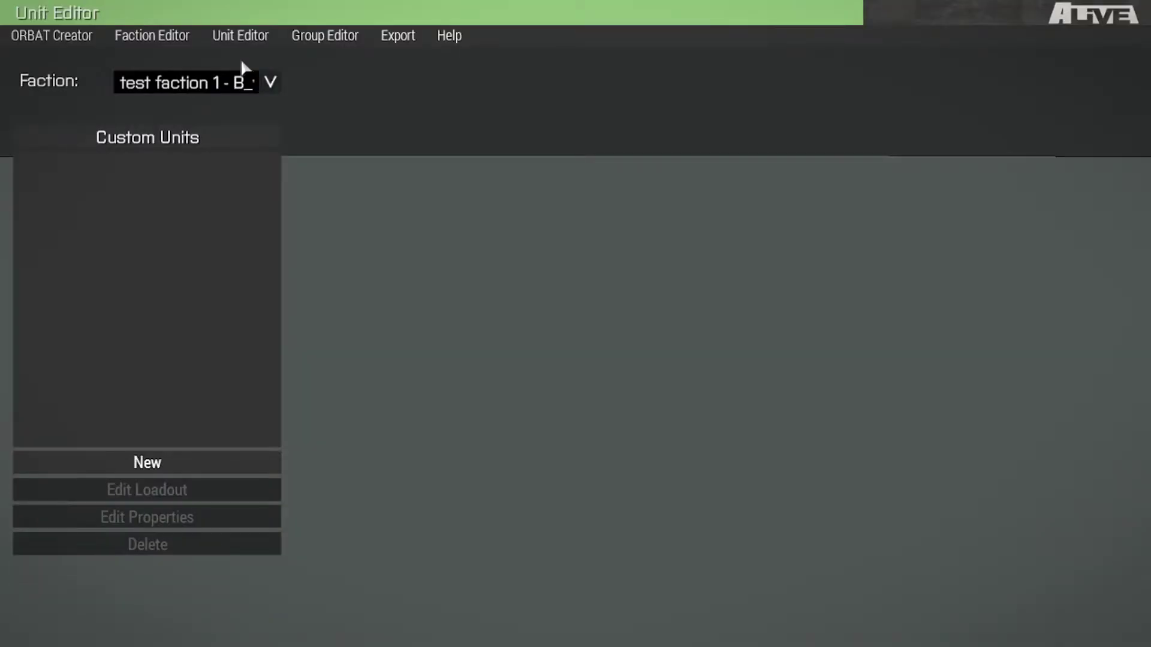
{"action": "left_click", "coordinate": [178, 474]}
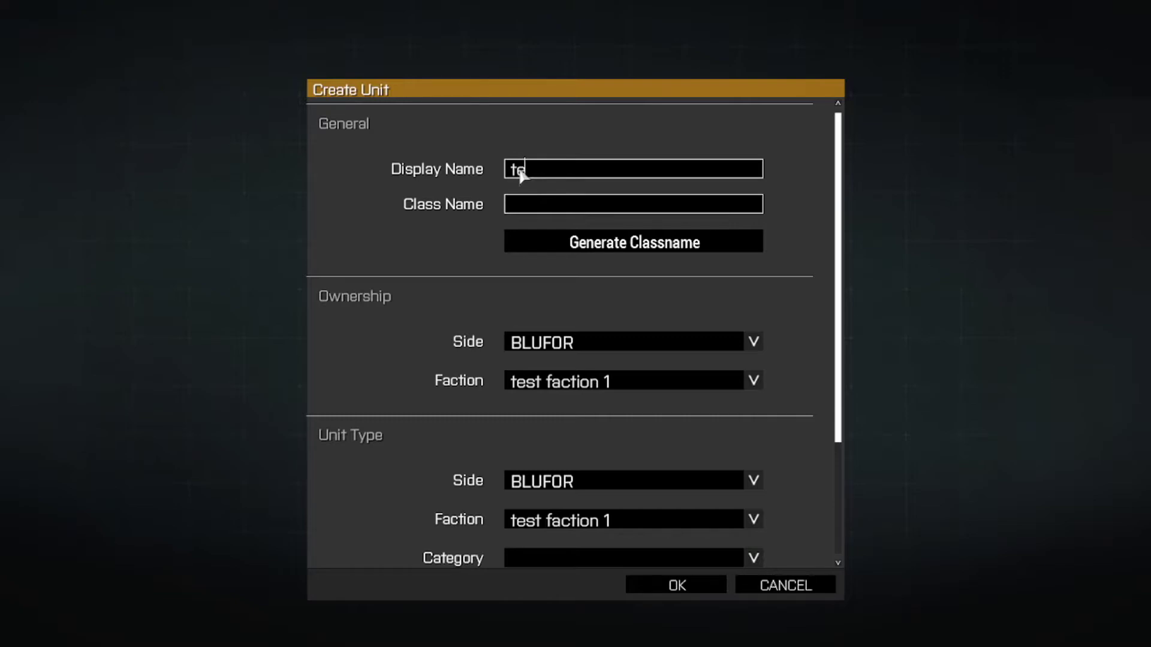
{"action": "type", "text": "st unit 1"}
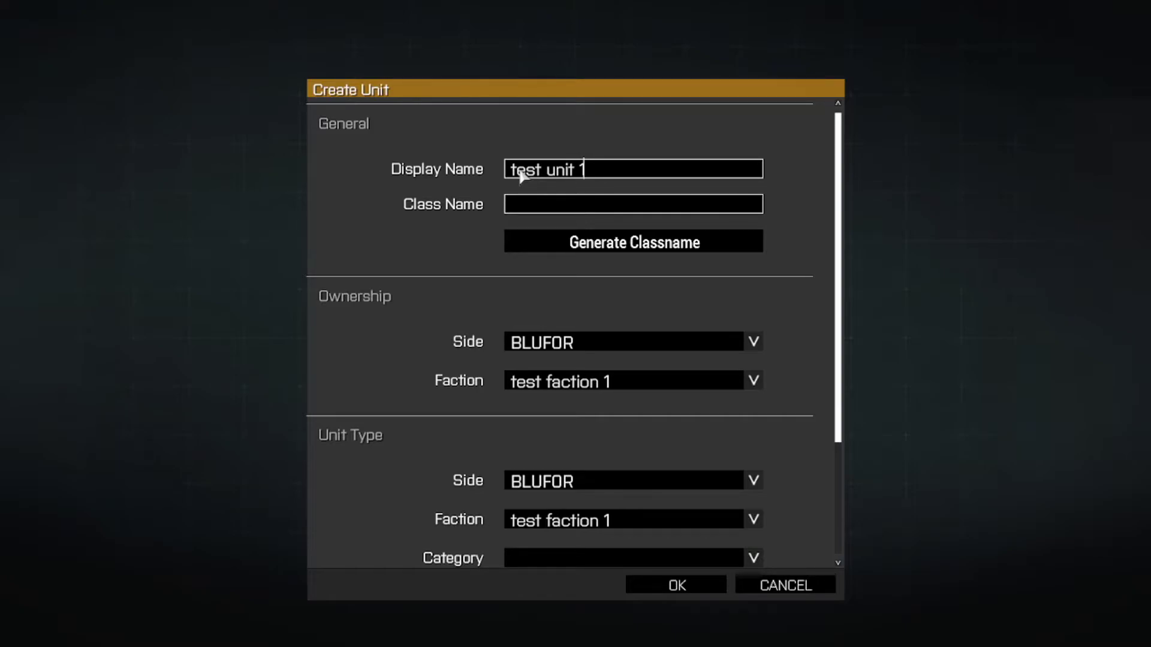
{"action": "left_click", "coordinate": [587, 251]}
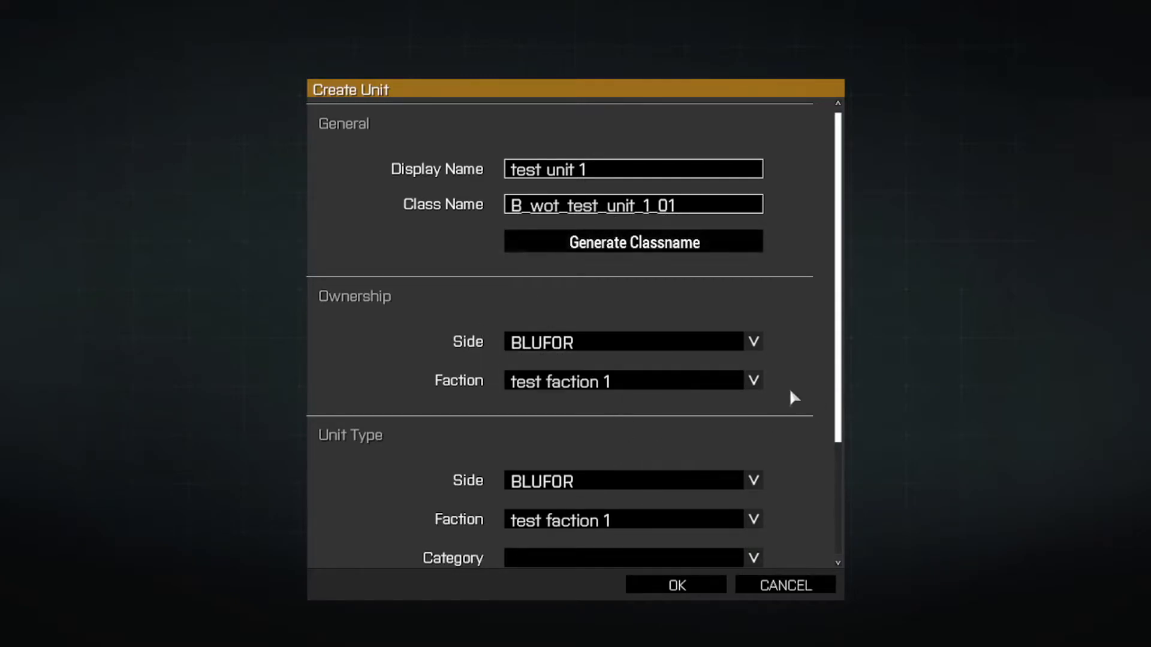
Choose Rifleman from the BLUFOR side's NATO faction, category Men, as the unit type
{"action": "scroll", "coordinate": [789, 387], "scroll_direction": "down", "scroll_amount": 2}
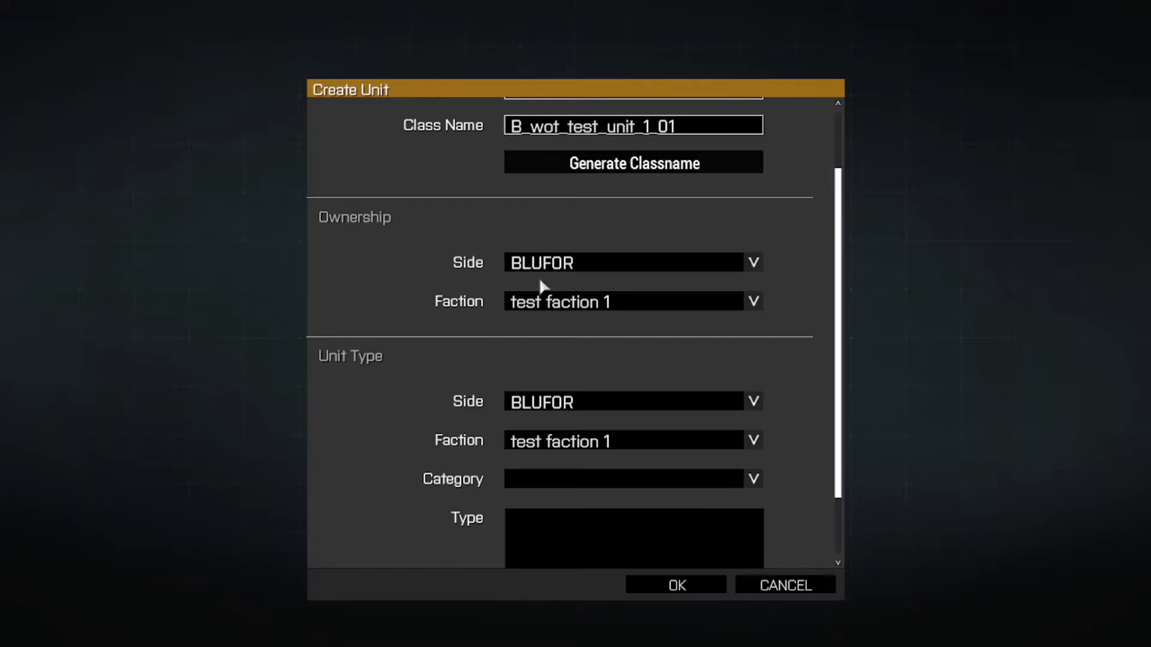
{"action": "scroll", "coordinate": [546, 270], "scroll_direction": "down", "scroll_amount": 1}
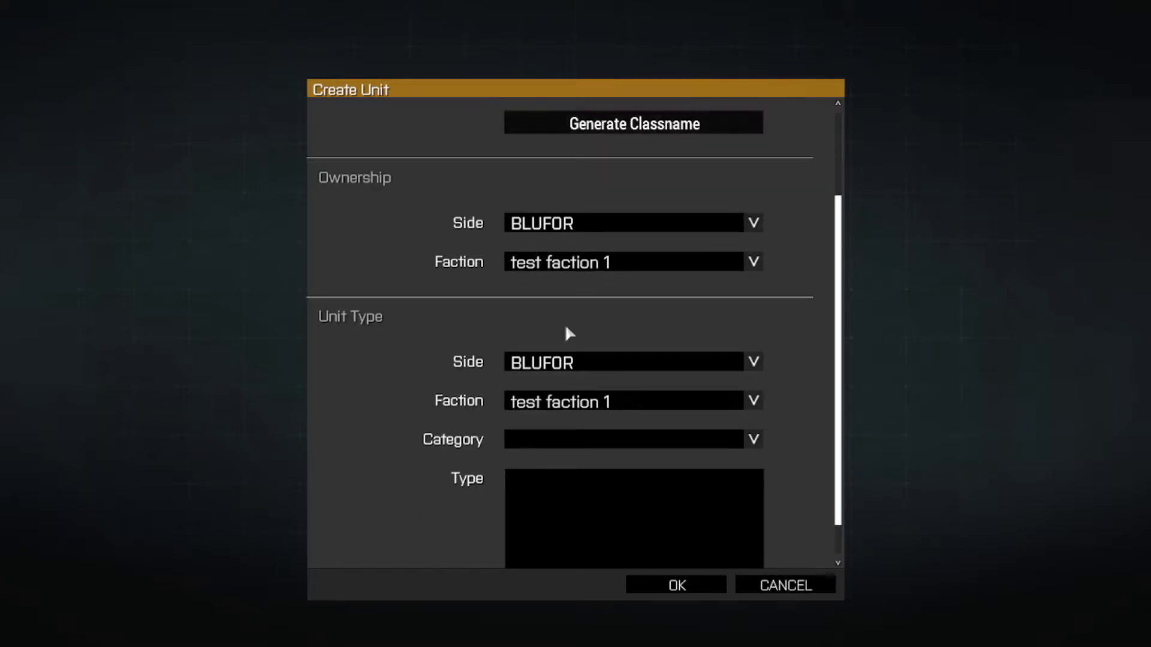
{"action": "scroll", "coordinate": [575, 325], "scroll_direction": "down", "scroll_amount": 1}
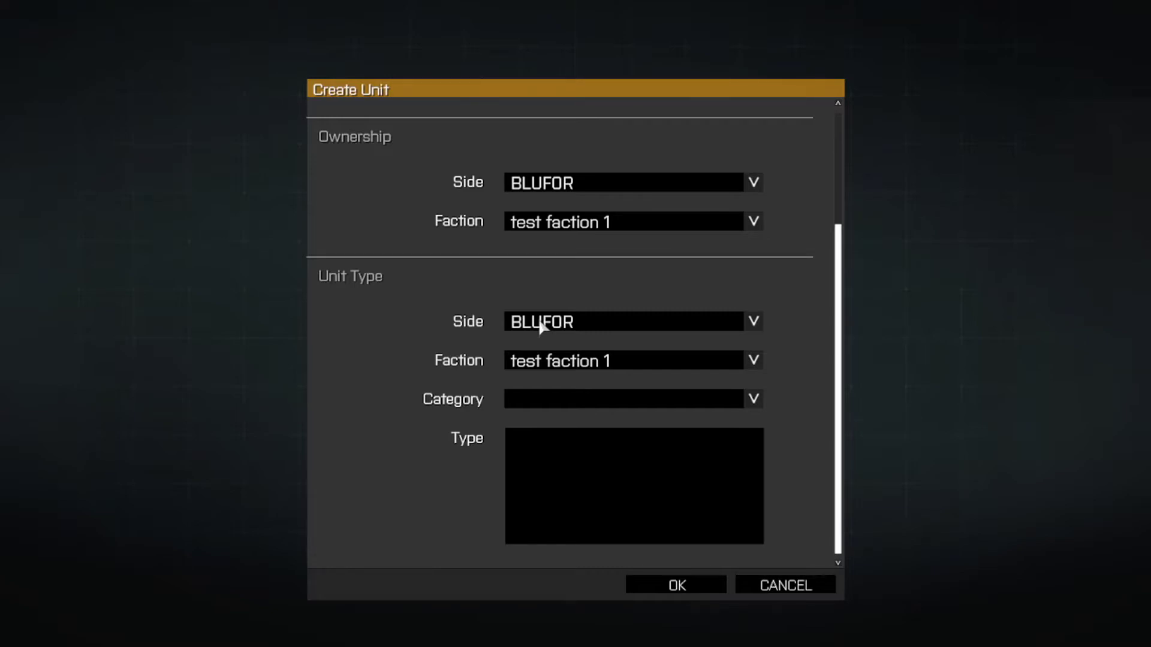
{"action": "left_click", "coordinate": [562, 327]}
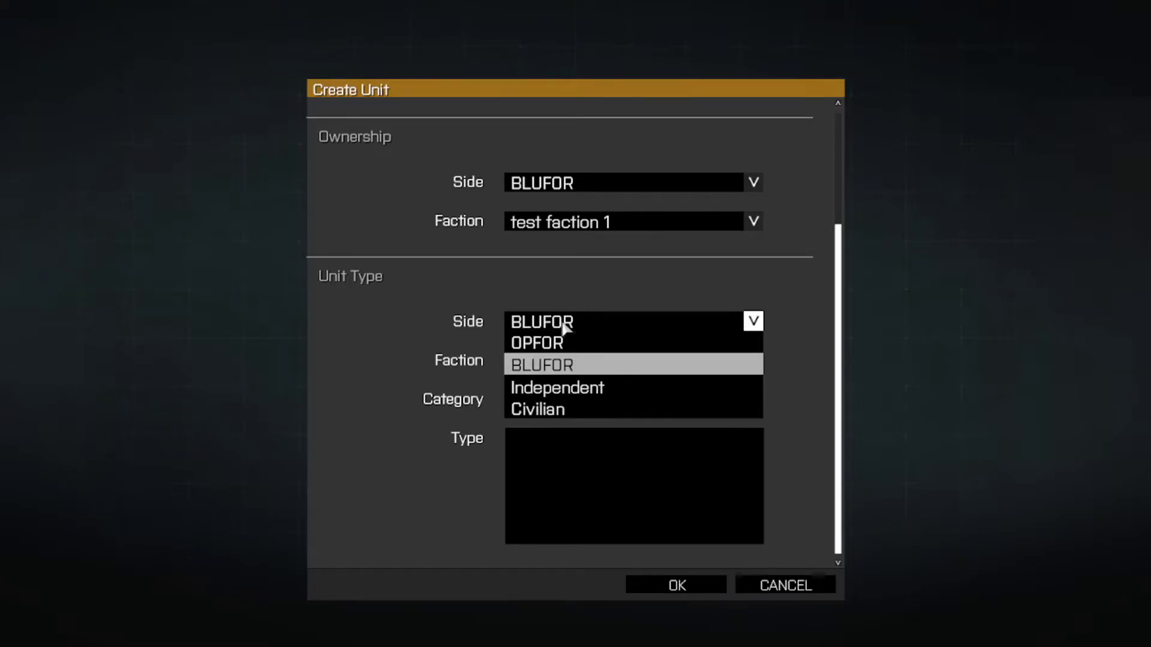
{"action": "left_click", "coordinate": [564, 366]}
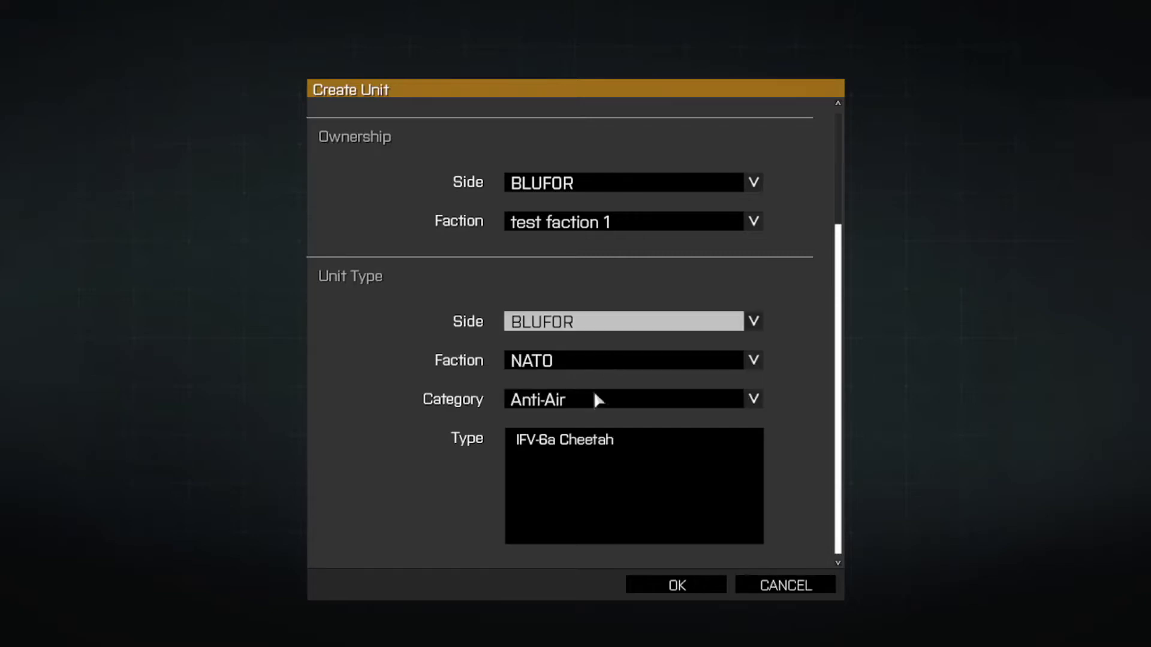
{"action": "left_click", "coordinate": [546, 403]}
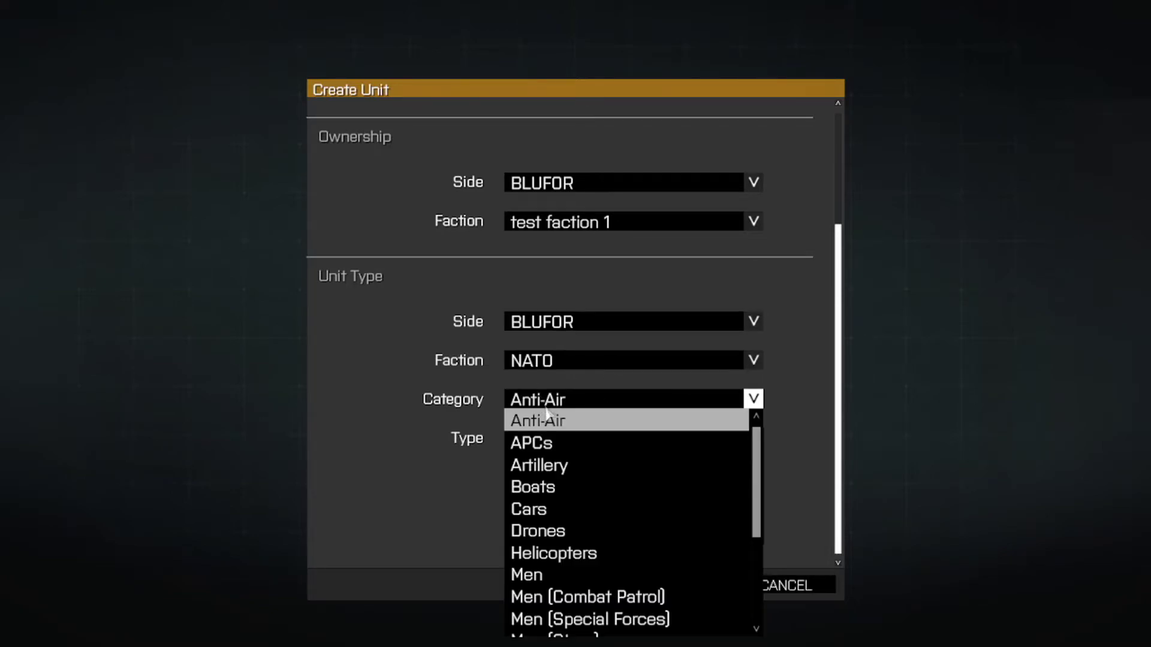
{"action": "left_click", "coordinate": [567, 574]}
{"action": "left_click", "coordinate": [565, 442]}
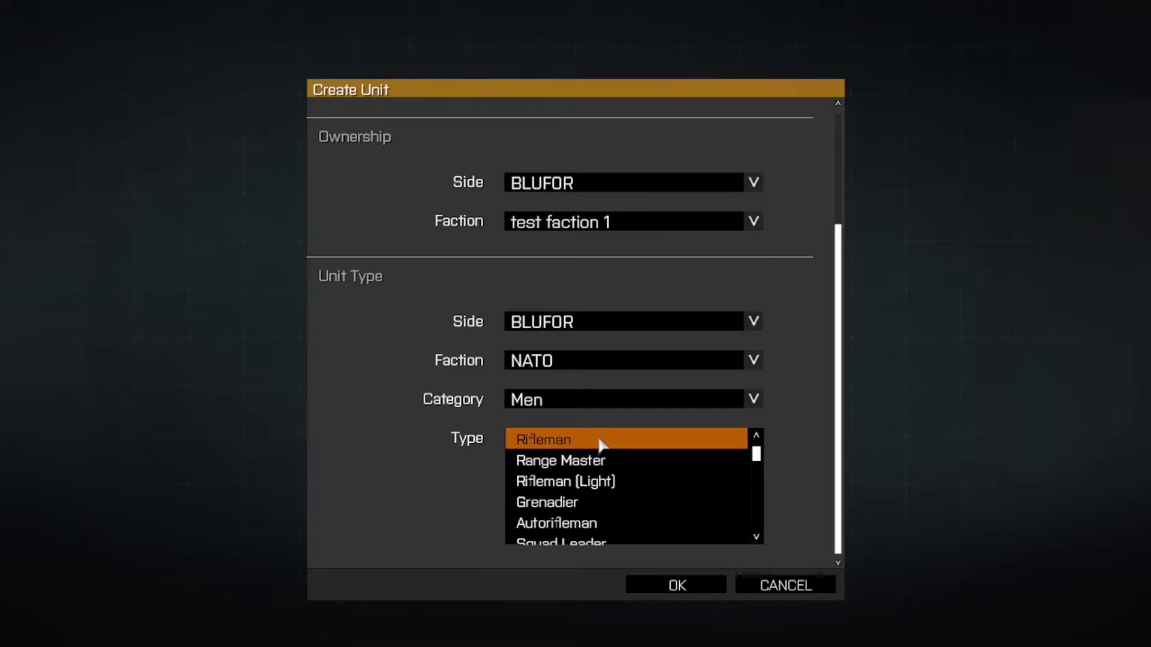
Try CTRG as the unit type's faction, then switch the unit type's side to OPFOR
{"action": "left_click", "coordinate": [554, 361]}
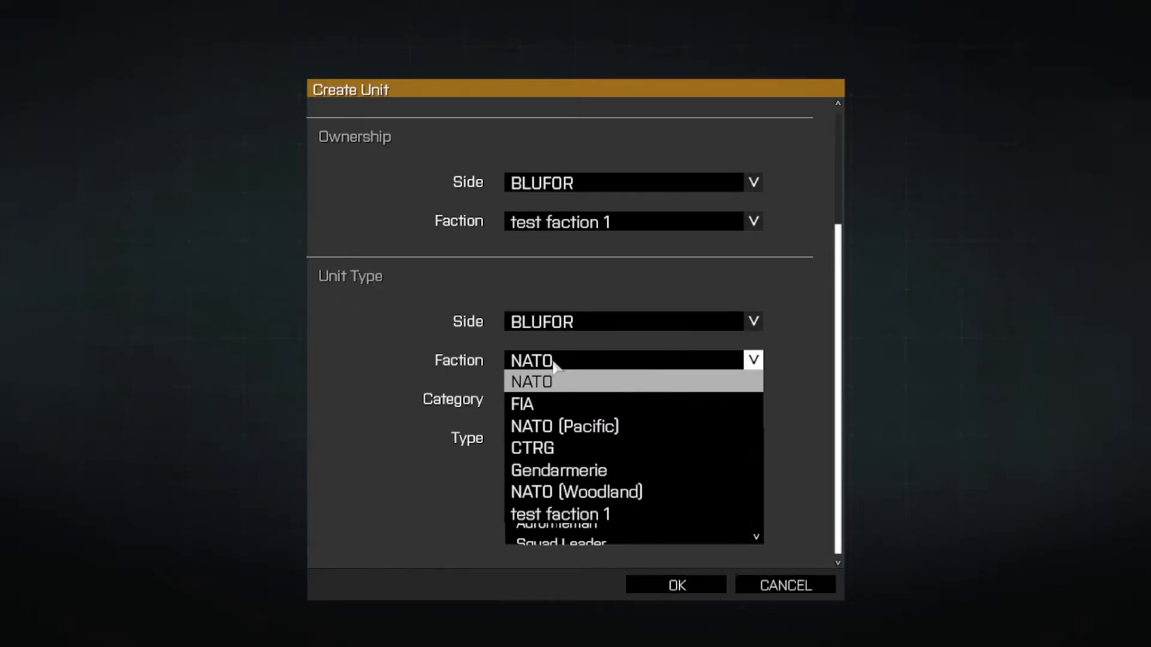
{"action": "left_click", "coordinate": [548, 450]}
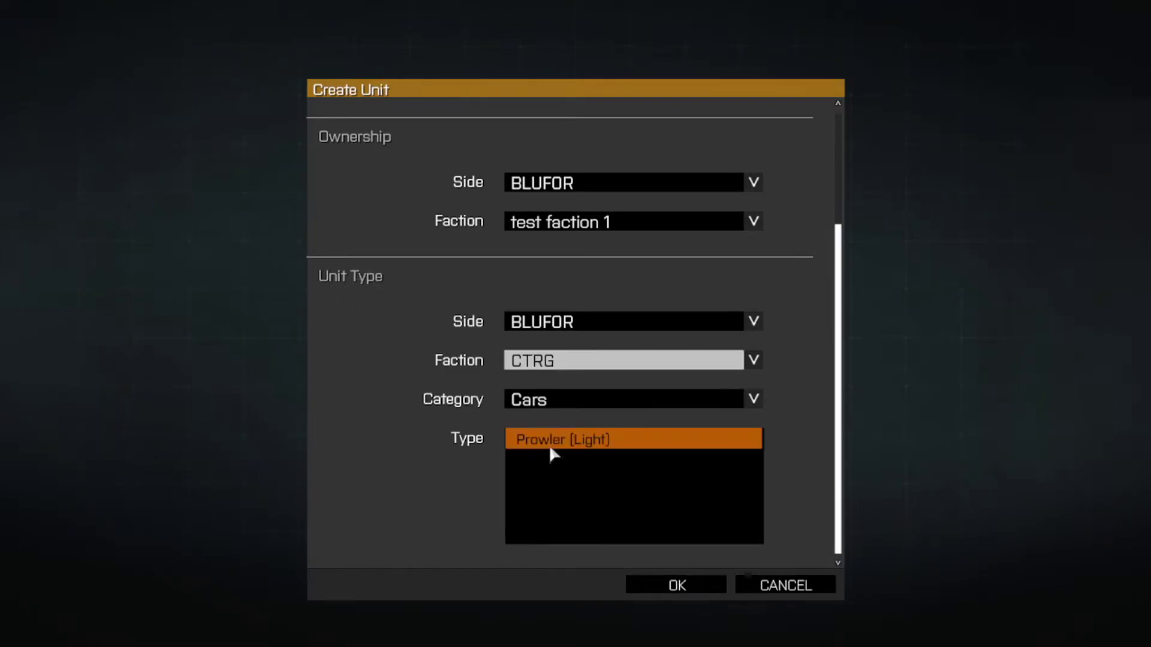
{"action": "left_click", "coordinate": [546, 398]}
{"action": "left_click", "coordinate": [564, 356]}
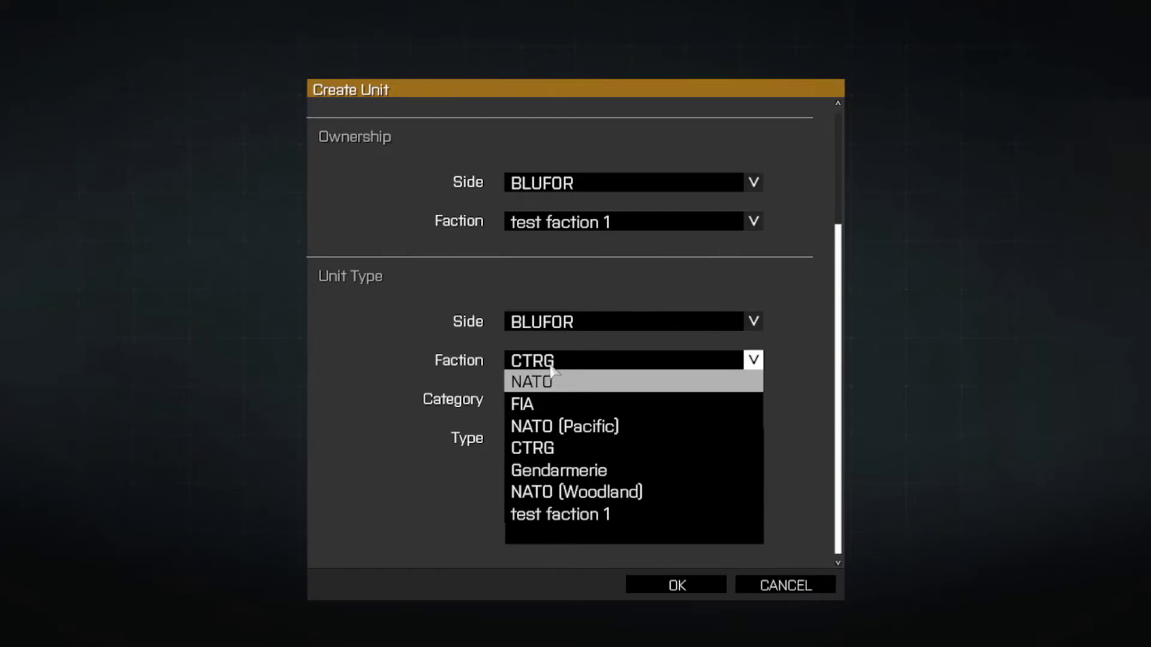
{"action": "left_click", "coordinate": [557, 324]}
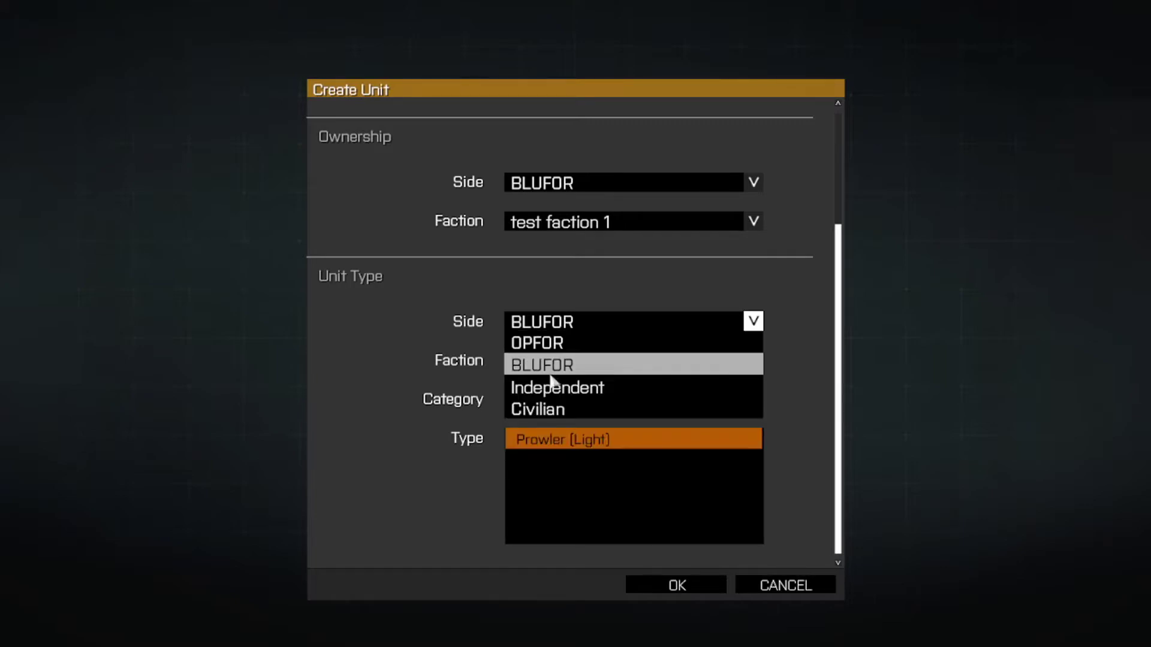
{"action": "left_click", "coordinate": [559, 343]}
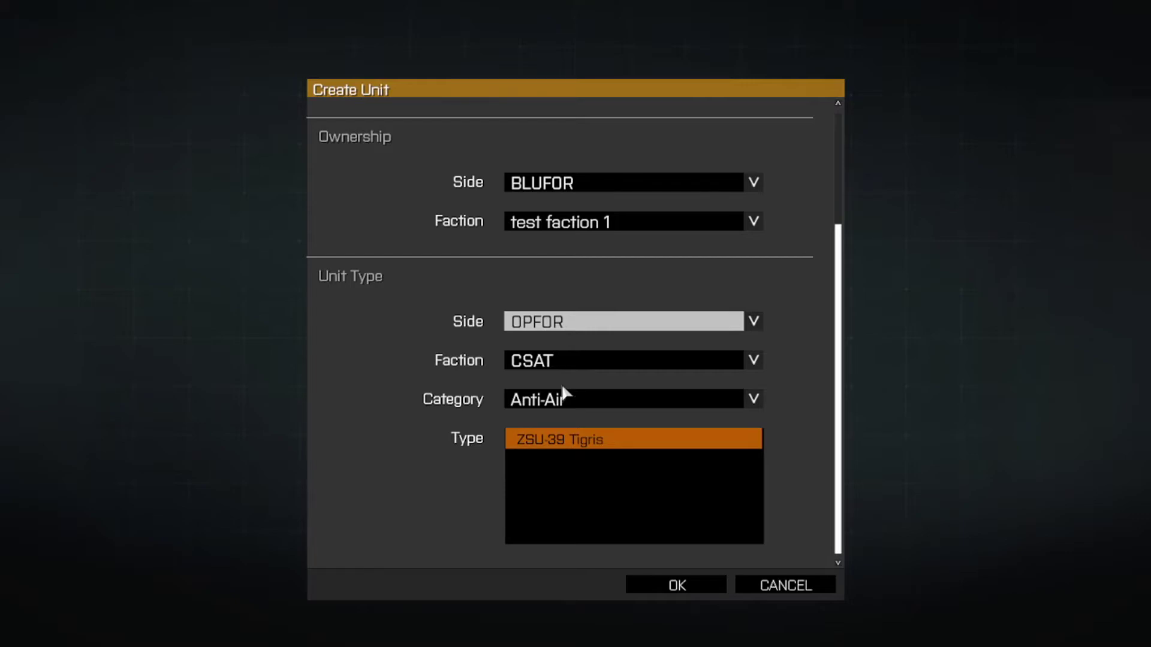
Set the unit type's side to BLUFOR with faction NATO and category Men, and create the unit as a Rifleman
{"action": "left_click", "coordinate": [534, 325]}
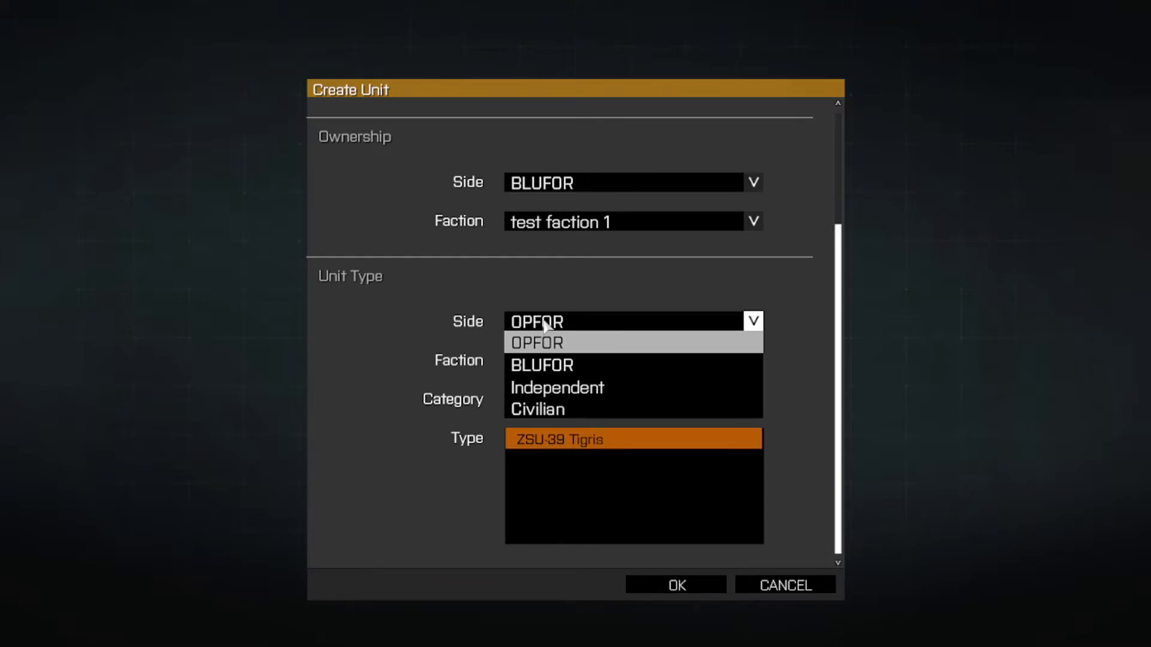
{"action": "left_click", "coordinate": [553, 370]}
{"action": "left_click", "coordinate": [581, 398]}
{"action": "left_click", "coordinate": [566, 423]}
{"action": "left_click", "coordinate": [575, 406]}
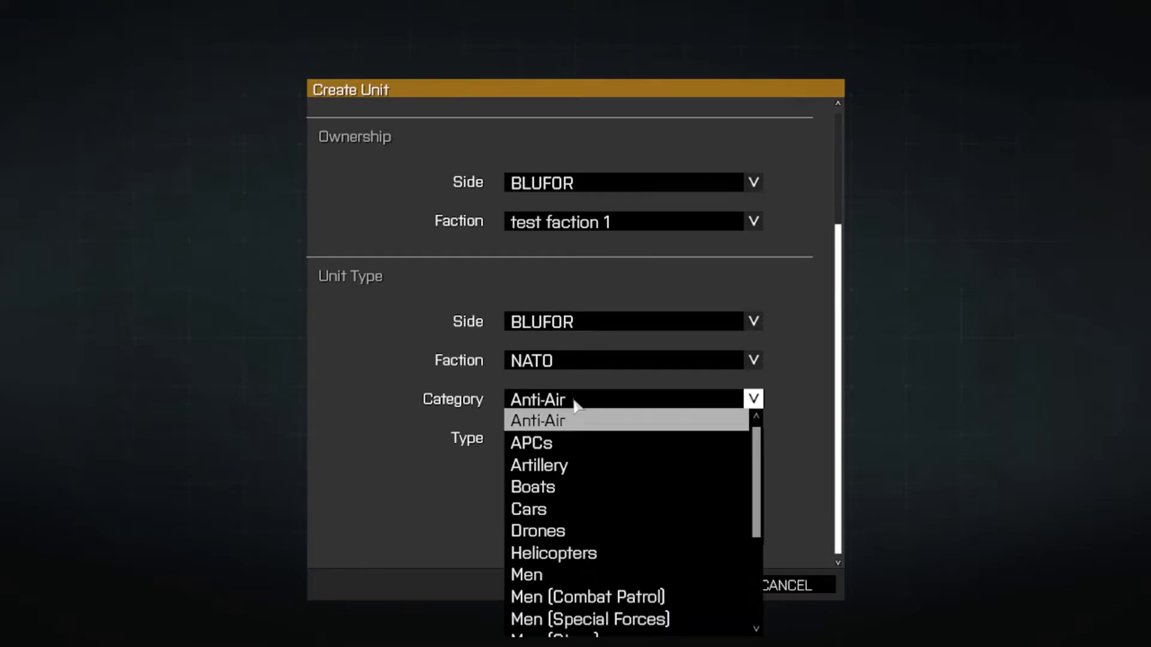
{"action": "left_click", "coordinate": [554, 574]}
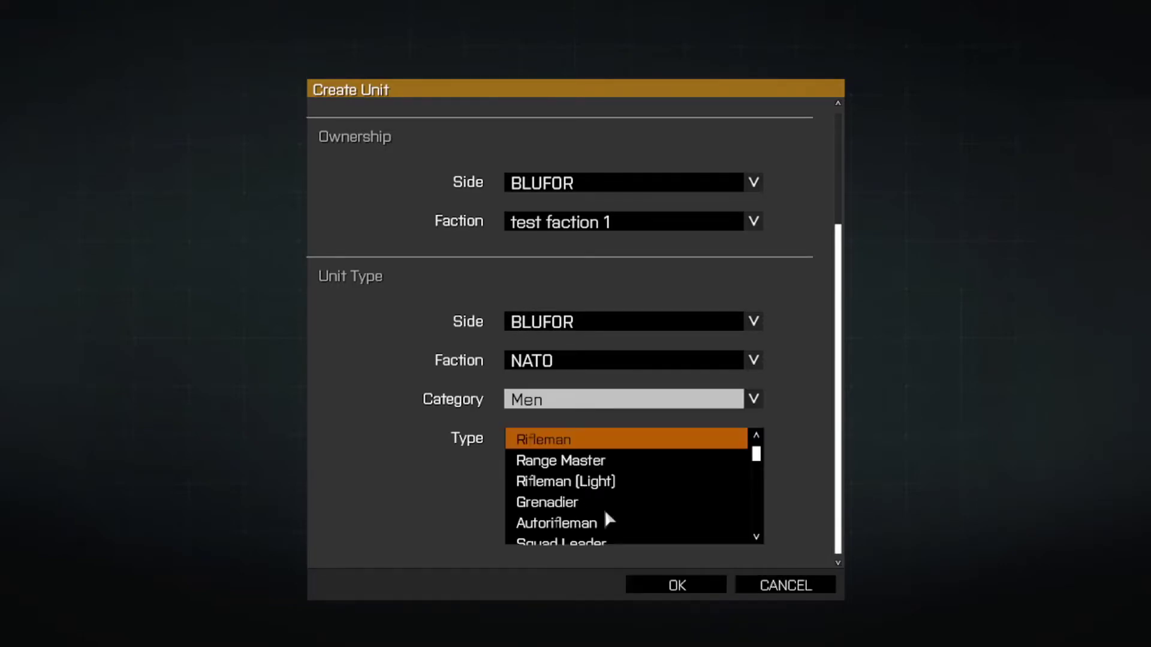
{"action": "left_click", "coordinate": [667, 586]}
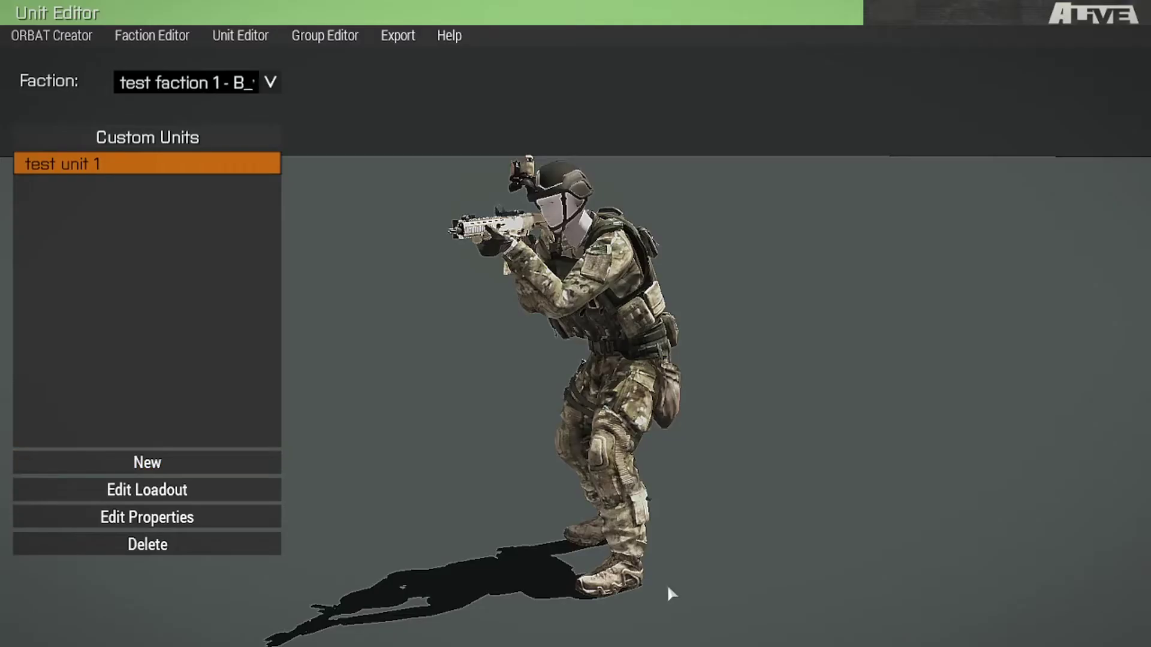
Edit the loadout of test unit 1, sorting the headgear by mod and equipping the Tin Foil Hat
{"action": "left_click", "coordinate": [246, 497]}
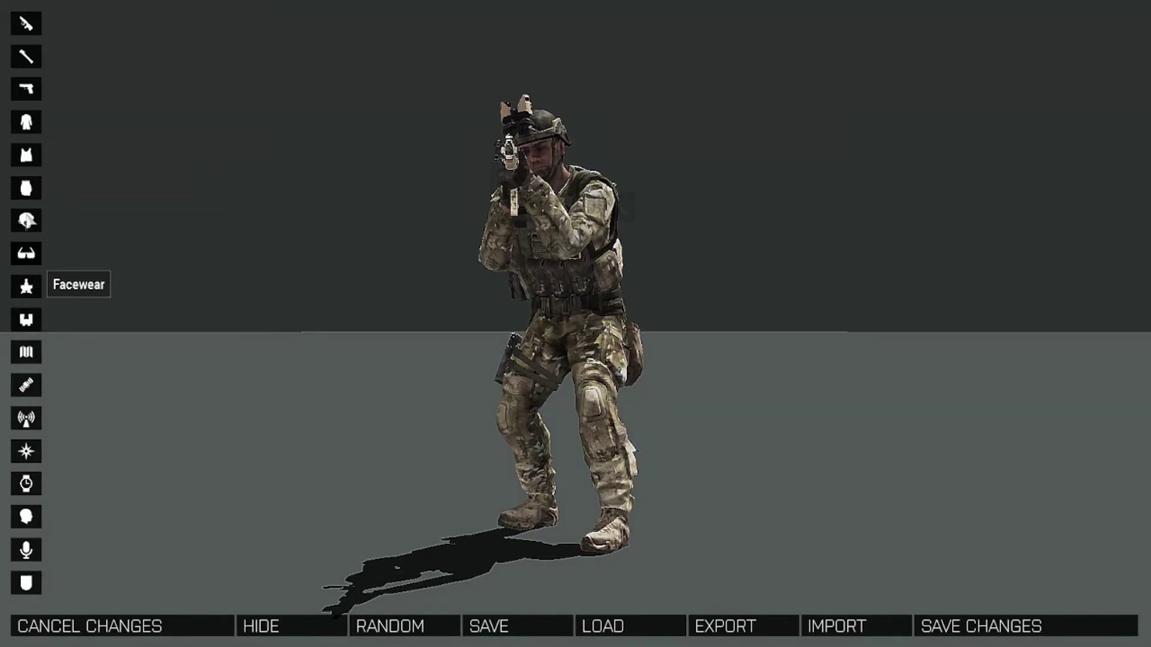
{"action": "left_click", "coordinate": [24, 223]}
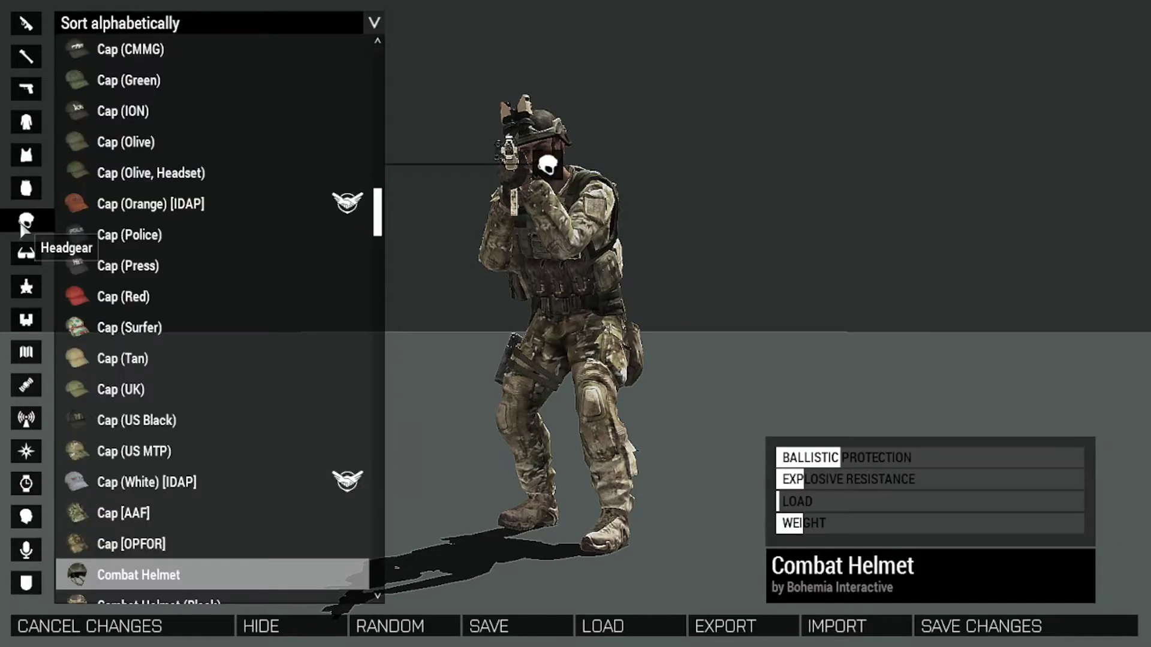
{"action": "left_click", "coordinate": [149, 24]}
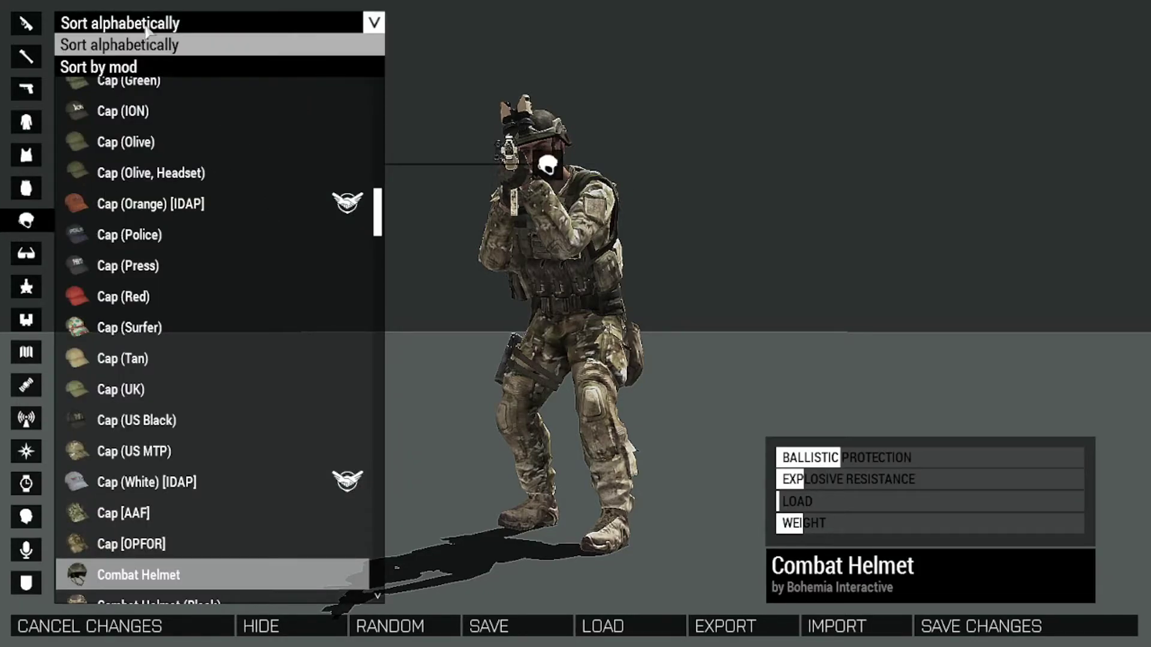
{"action": "left_click", "coordinate": [123, 67]}
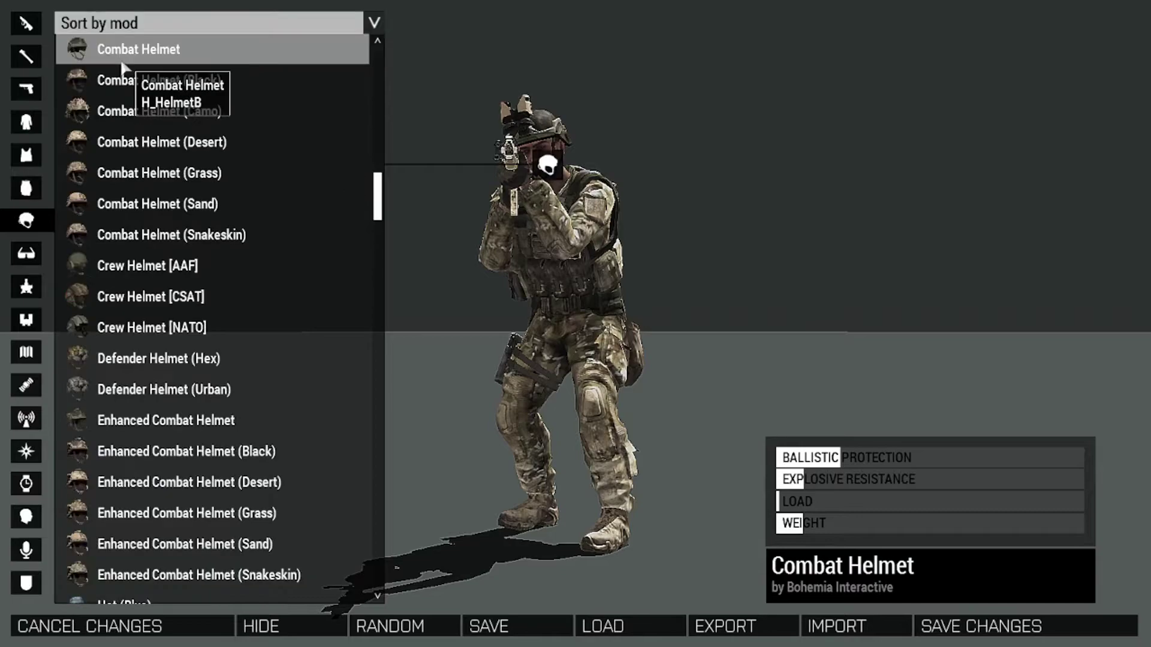
{"action": "left_click_drag", "start_coordinate": [377, 201], "coordinate": [377, 437]}
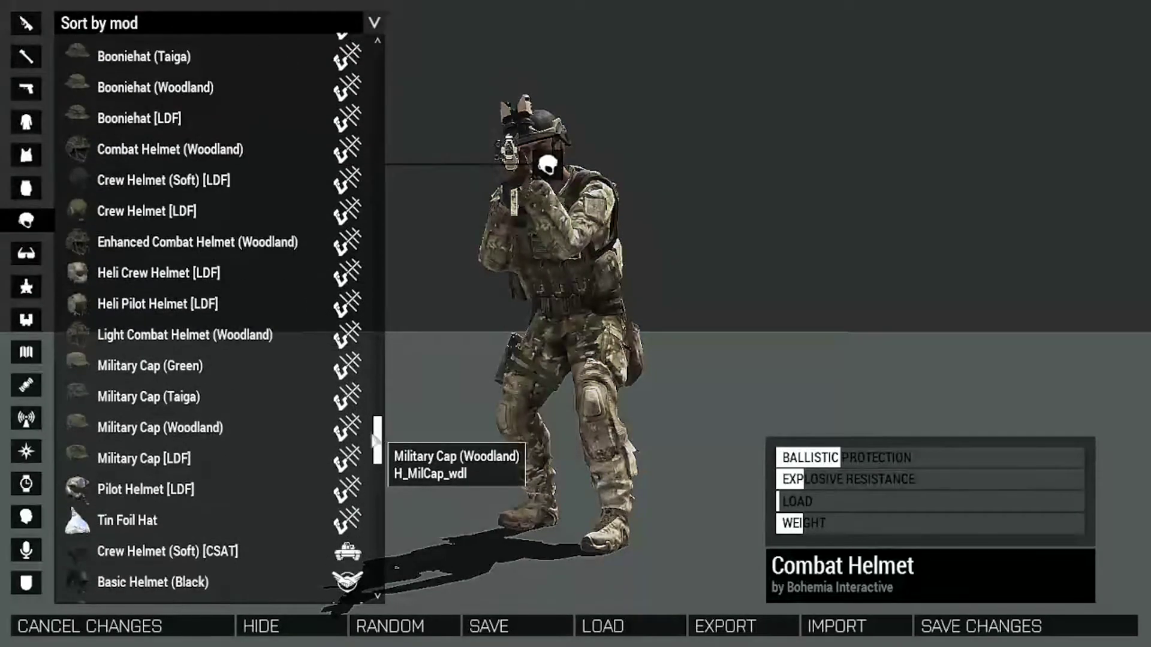
{"action": "left_click", "coordinate": [177, 519]}
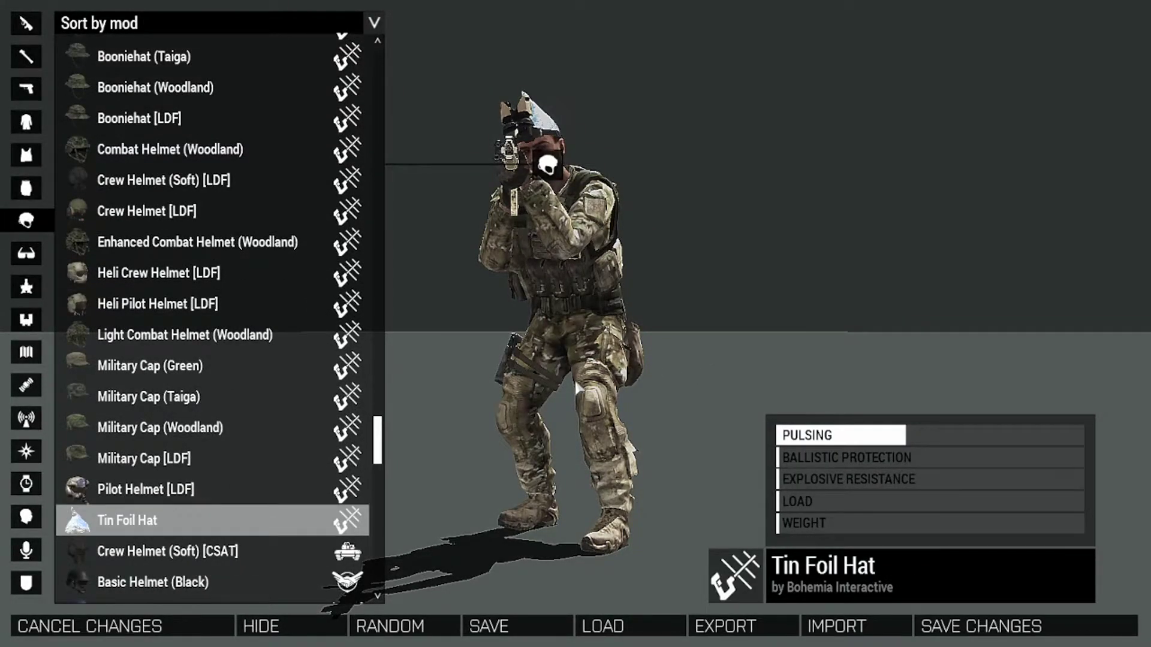
Save the loadout changes made to test unit 1
{"action": "left_click_drag", "start_coordinate": [515, 413], "coordinate": [516, 413]}
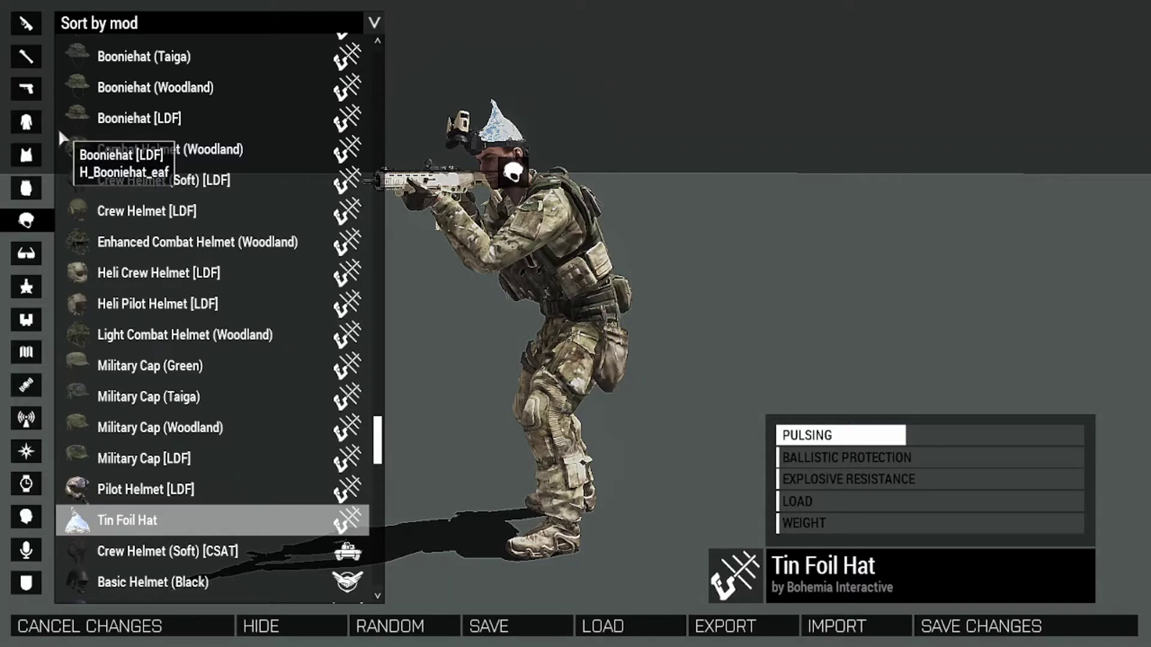
{"action": "left_click", "coordinate": [1011, 631]}
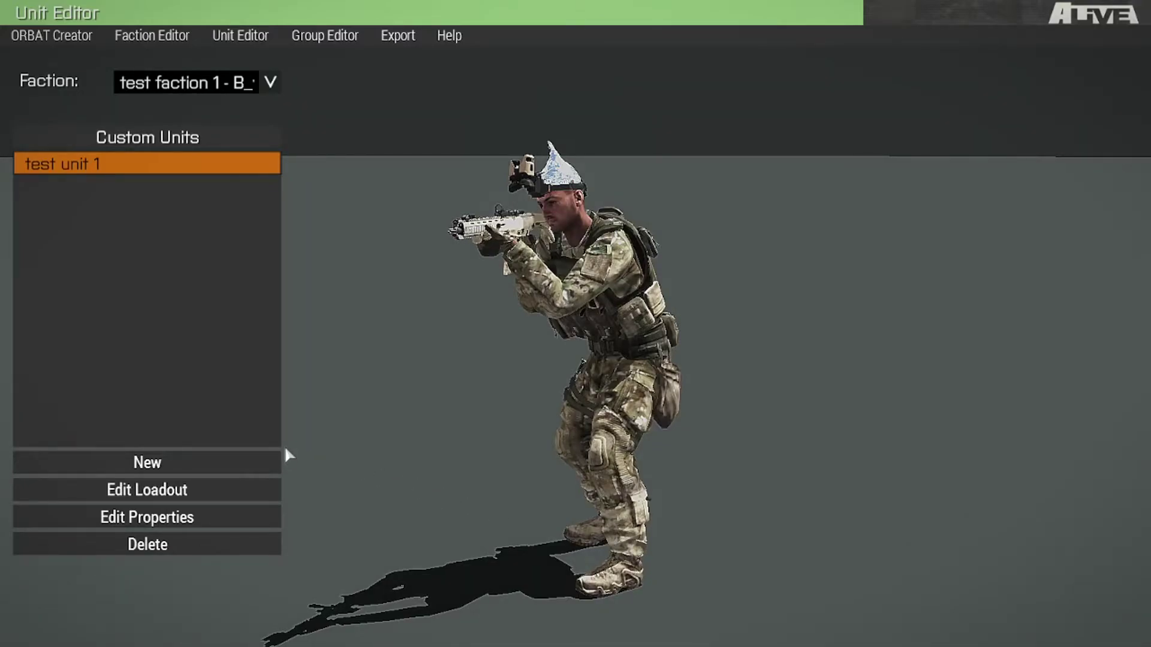
Start a new custom unit with the display name "test vic" and generate its class name
{"action": "left_click", "coordinate": [195, 463]}
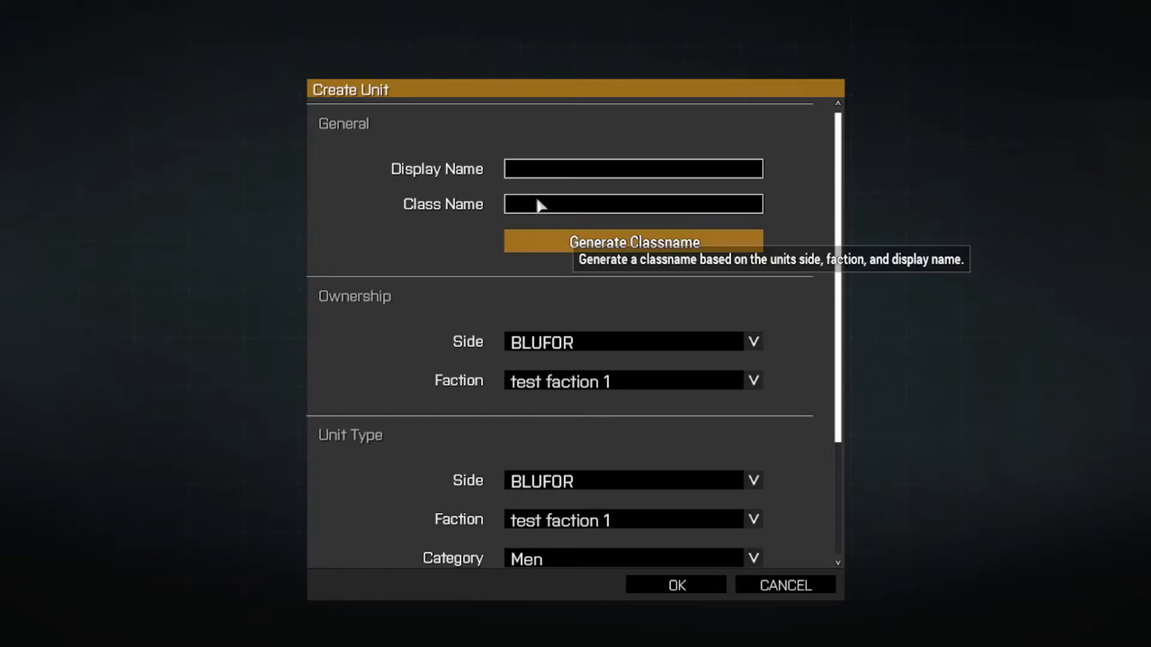
{"action": "left_click", "coordinate": [521, 173]}
{"action": "type", "text": "test "}
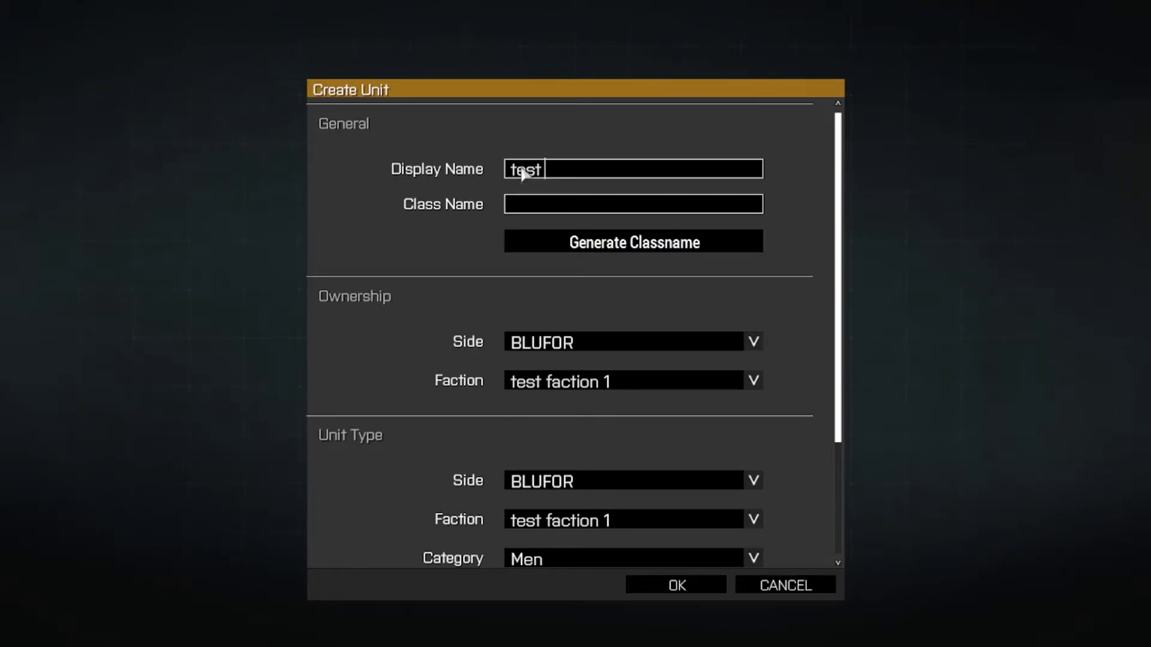
{"action": "type", "text": "ved"}
{"action": "key", "text": "BackSpace"}
{"action": "key", "text": "BackSpace"}
{"action": "type", "text": "ic"}
{"action": "left_click", "coordinate": [609, 242]}
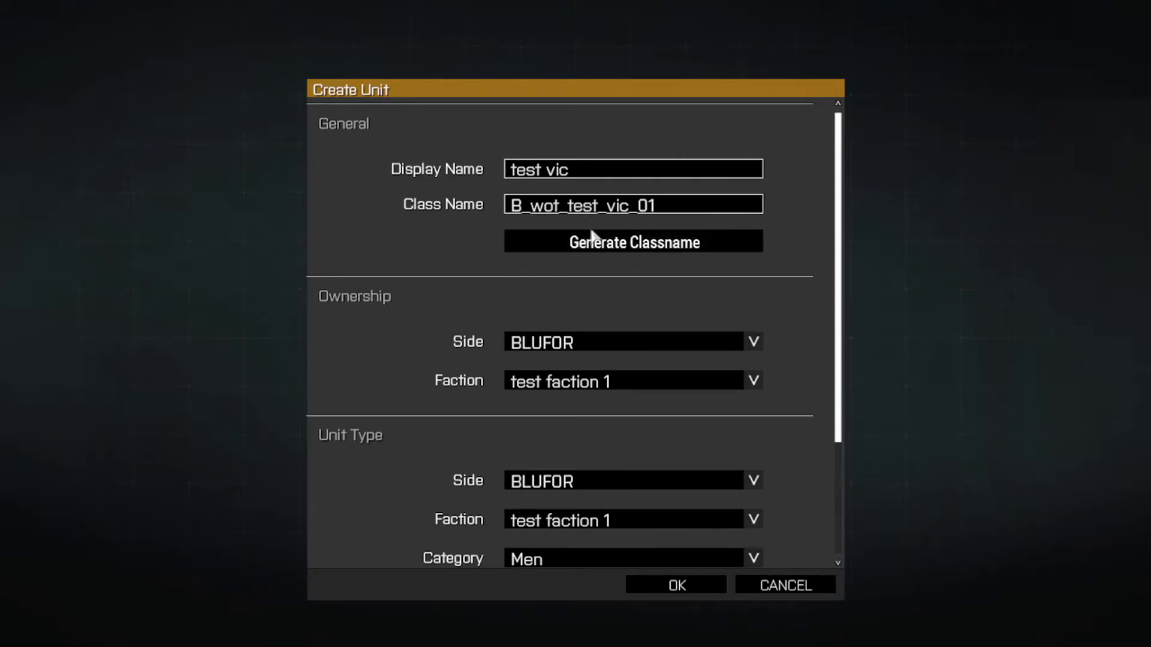
Set the unit type to NATO's Anti-Air IFV-6a Cheetah and create the unit
{"action": "scroll", "coordinate": [590, 228], "scroll_direction": "down", "scroll_amount": 1}
{"action": "scroll", "coordinate": [603, 240], "scroll_direction": "down", "scroll_amount": 3}
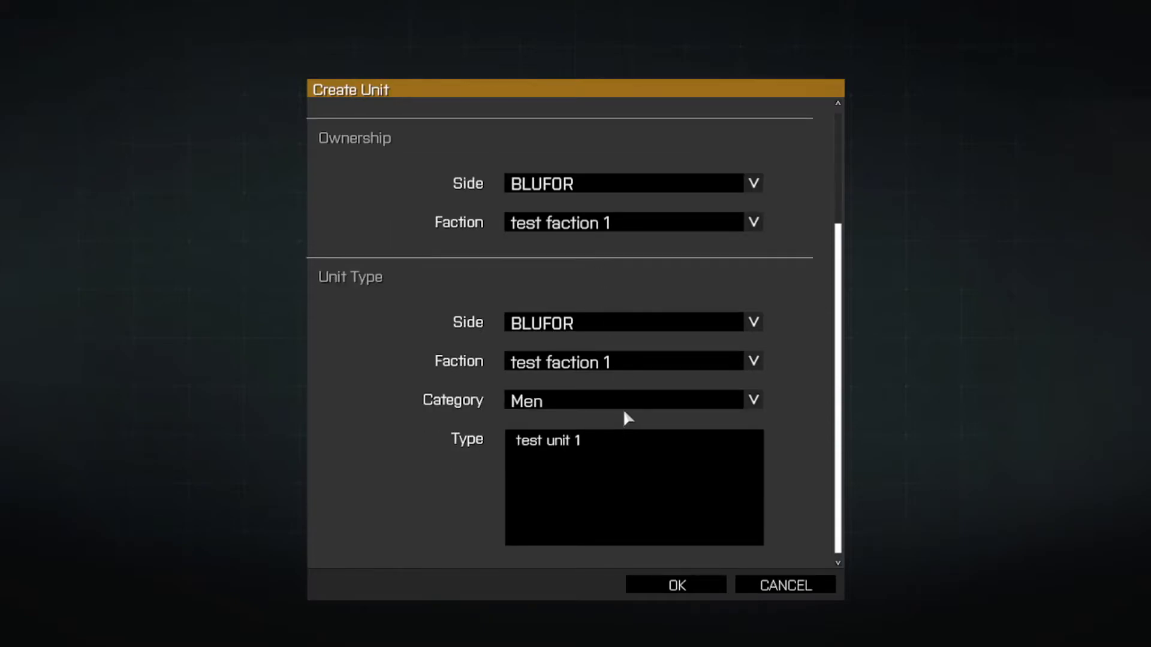
{"action": "left_click", "coordinate": [555, 362]}
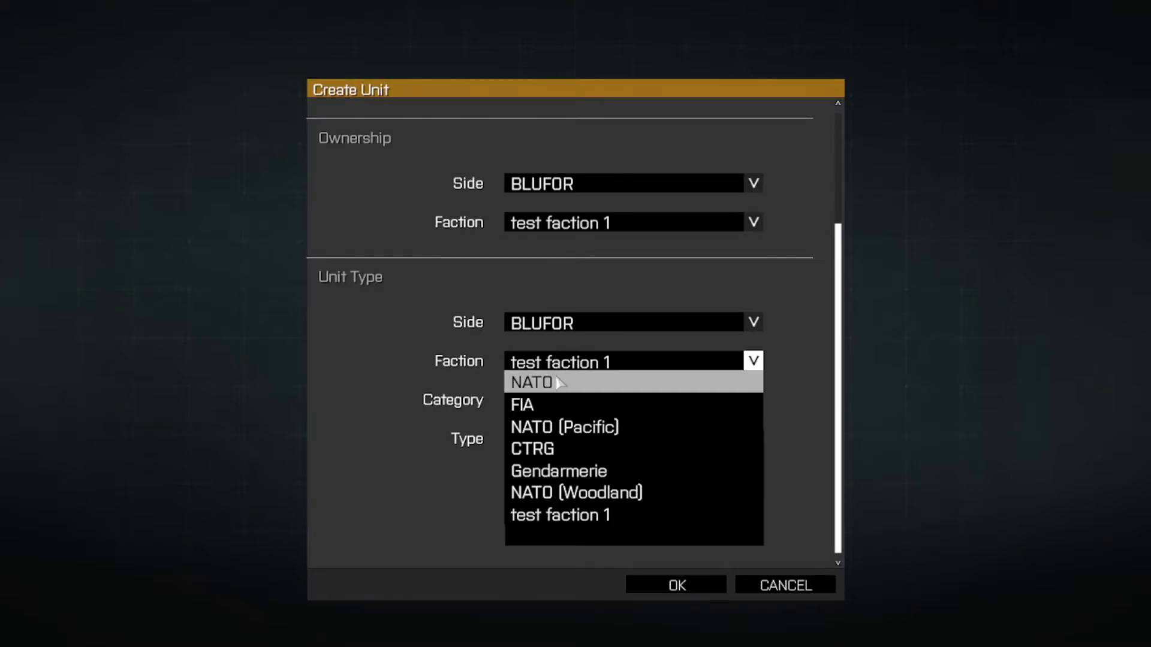
{"action": "left_click", "coordinate": [534, 383]}
{"action": "left_click", "coordinate": [527, 401]}
{"action": "left_click", "coordinate": [567, 416]}
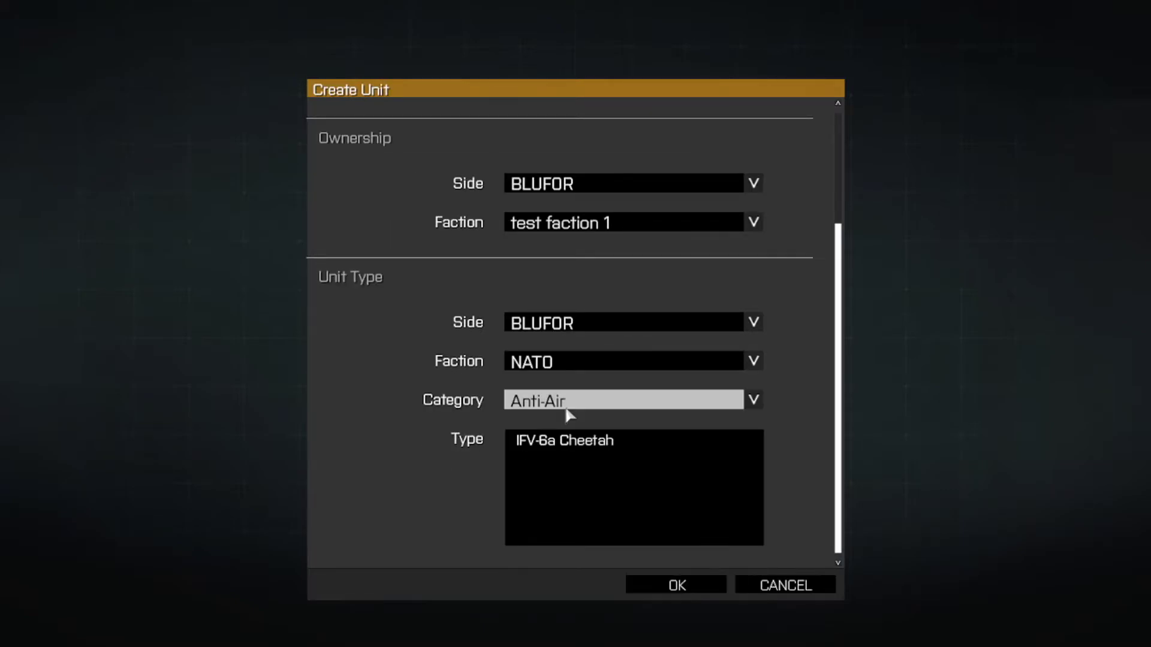
{"action": "left_click", "coordinate": [555, 444]}
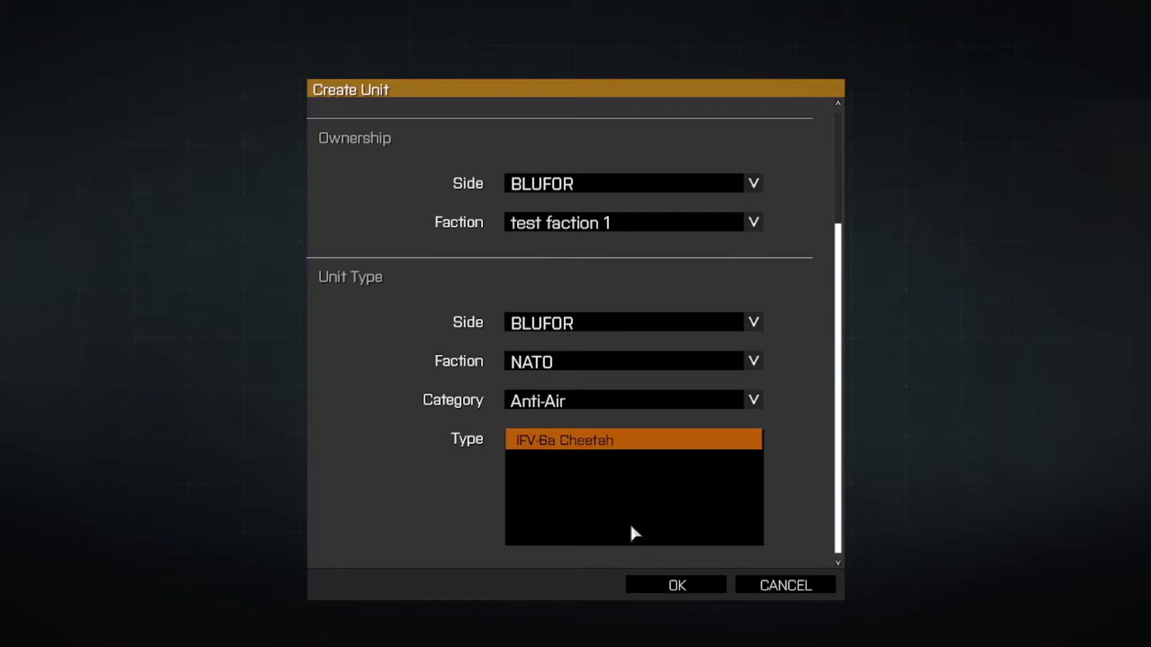
{"action": "left_click", "coordinate": [677, 585]}
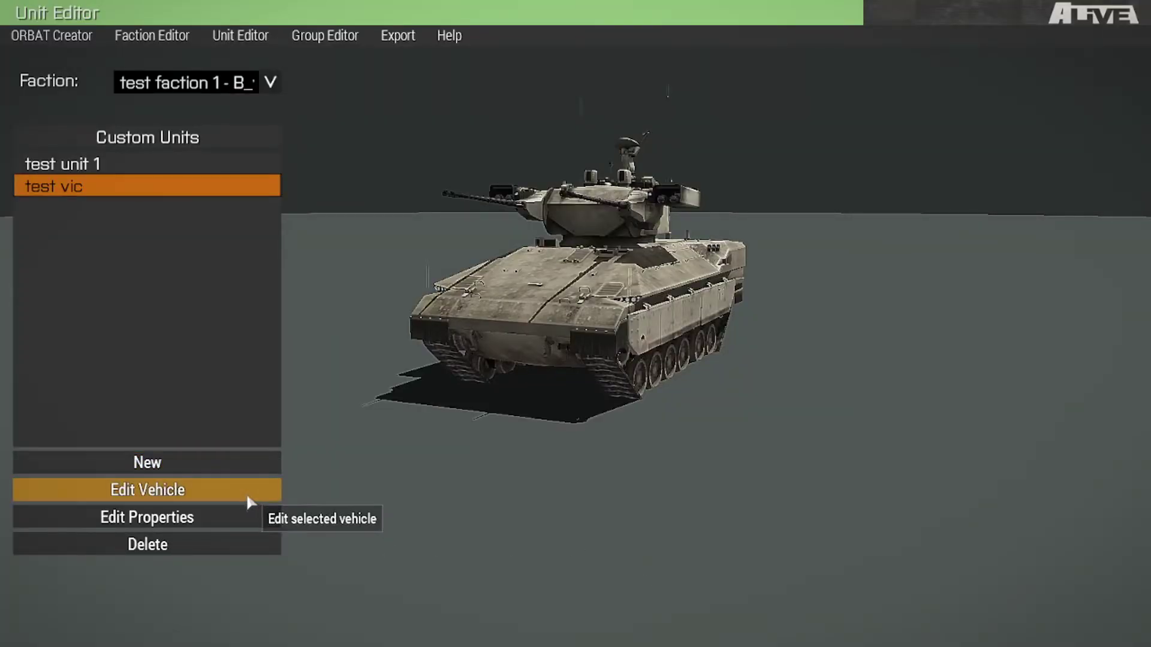
Edit test vic's crew, assigning test unit 1 as both Driver and Gunner, and save the vehicle changes
{"action": "left_click", "coordinate": [178, 493]}
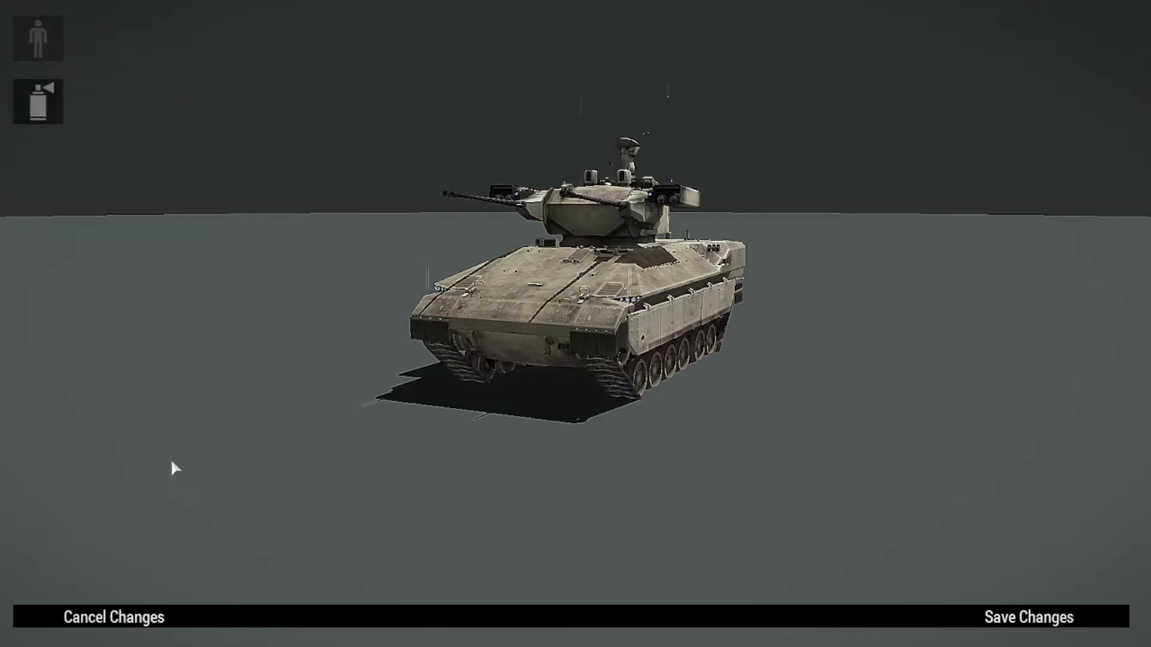
{"action": "left_click", "coordinate": [42, 99]}
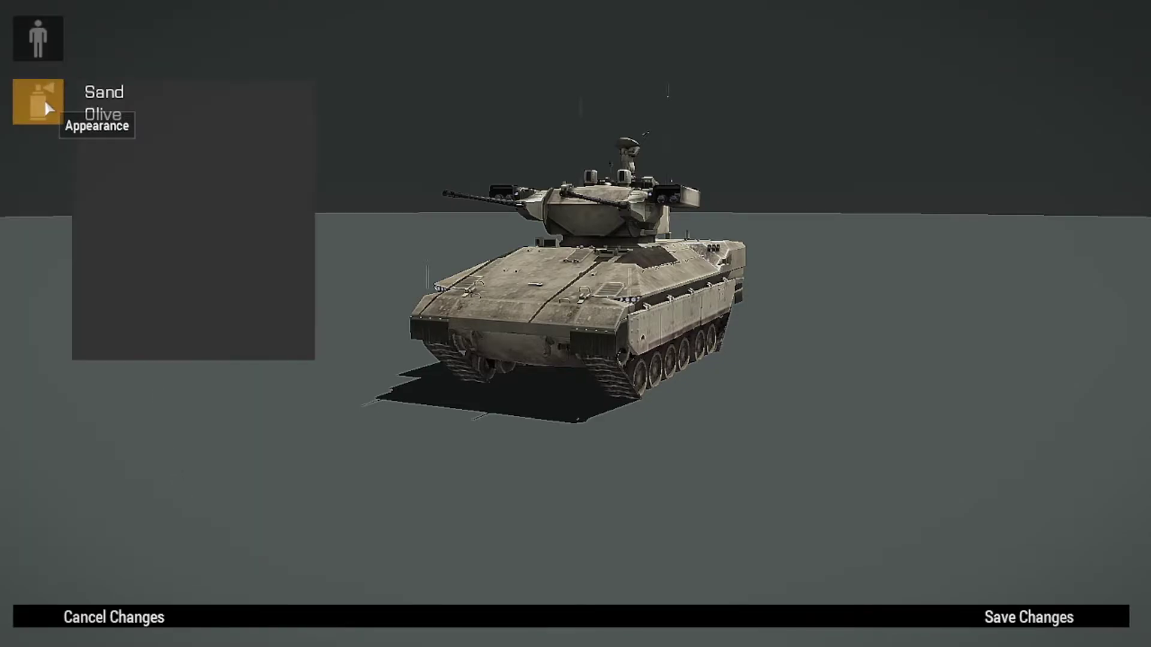
{"action": "left_click", "coordinate": [49, 38]}
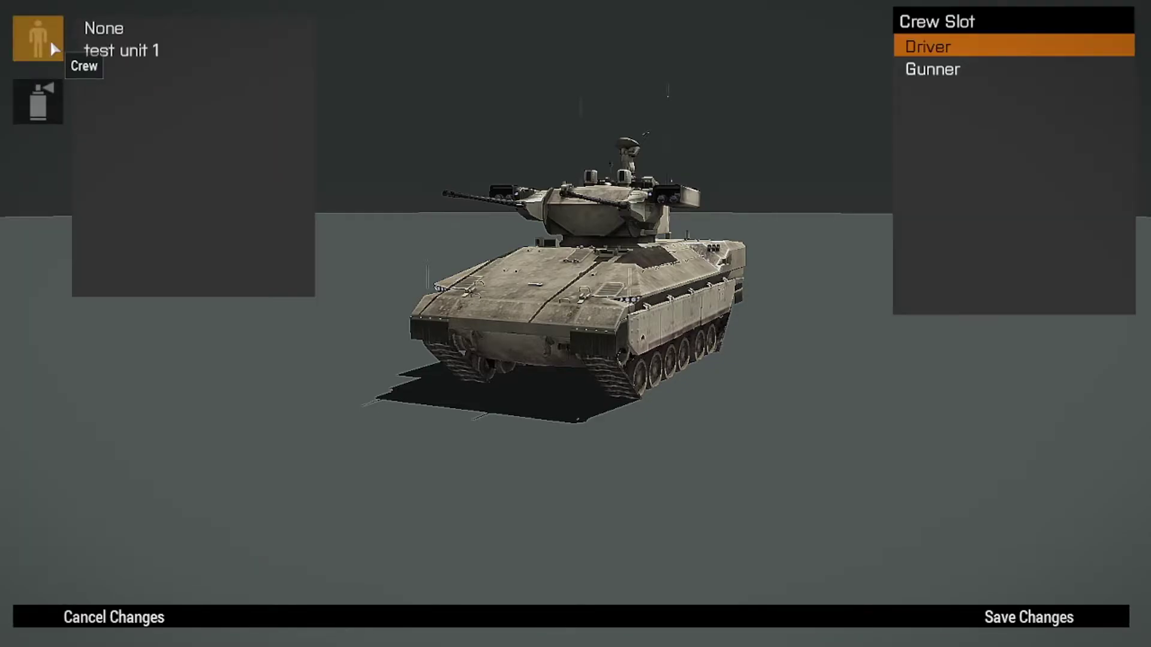
{"action": "left_click", "coordinate": [150, 51]}
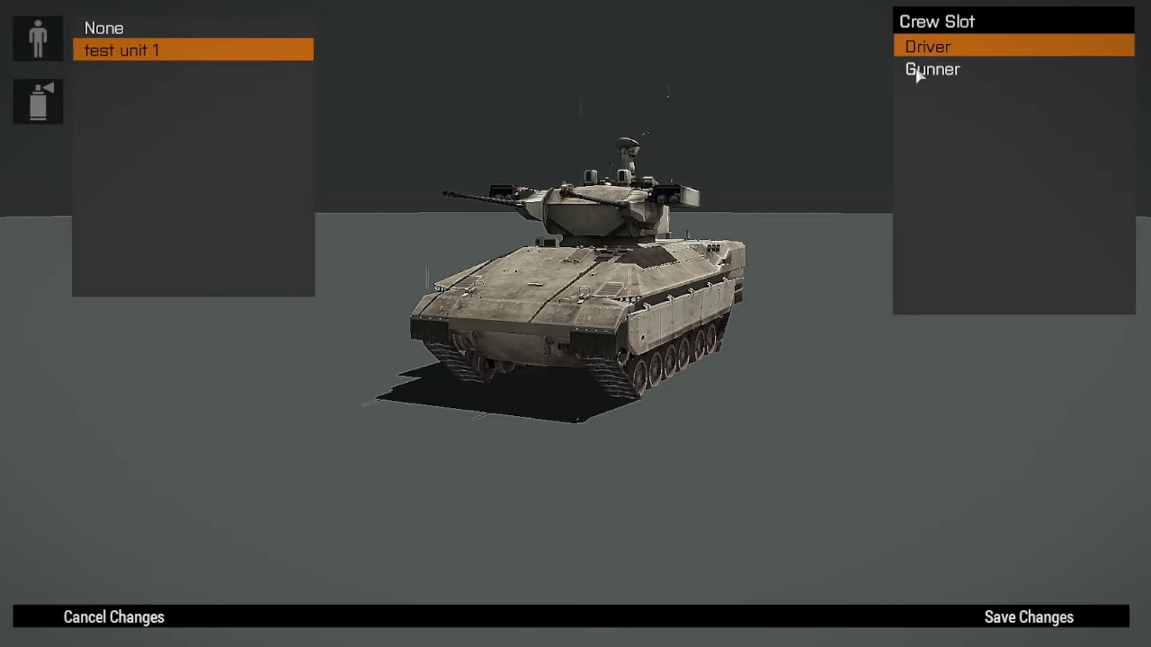
{"action": "left_click", "coordinate": [914, 69]}
{"action": "left_click", "coordinate": [155, 50]}
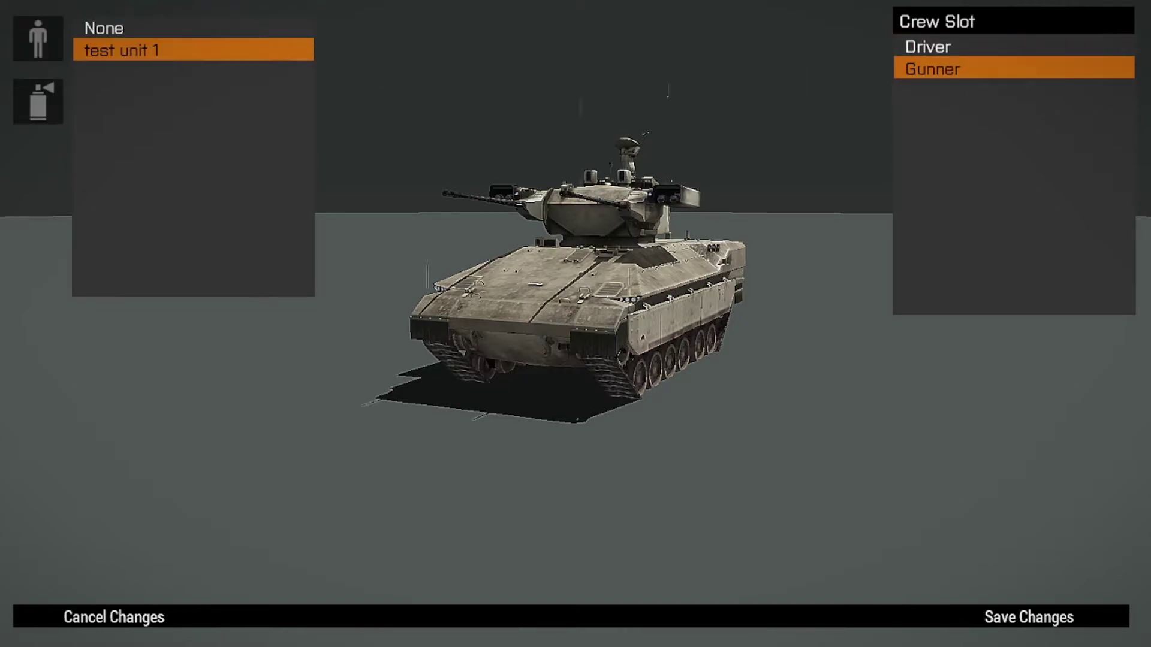
{"action": "left_click", "coordinate": [1041, 622]}
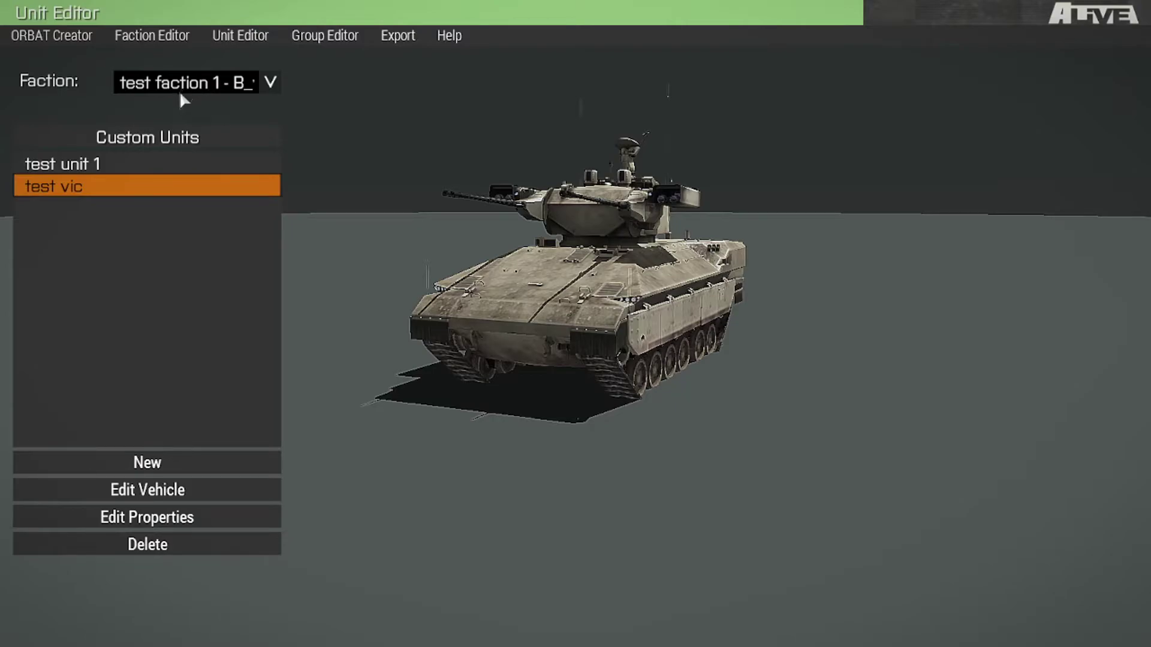
In the Group Editor, create an Infantry group named "teast squad" with the Infantry icon and a generated class name
{"action": "left_click", "coordinate": [316, 39]}
{"action": "left_click", "coordinate": [315, 64]}
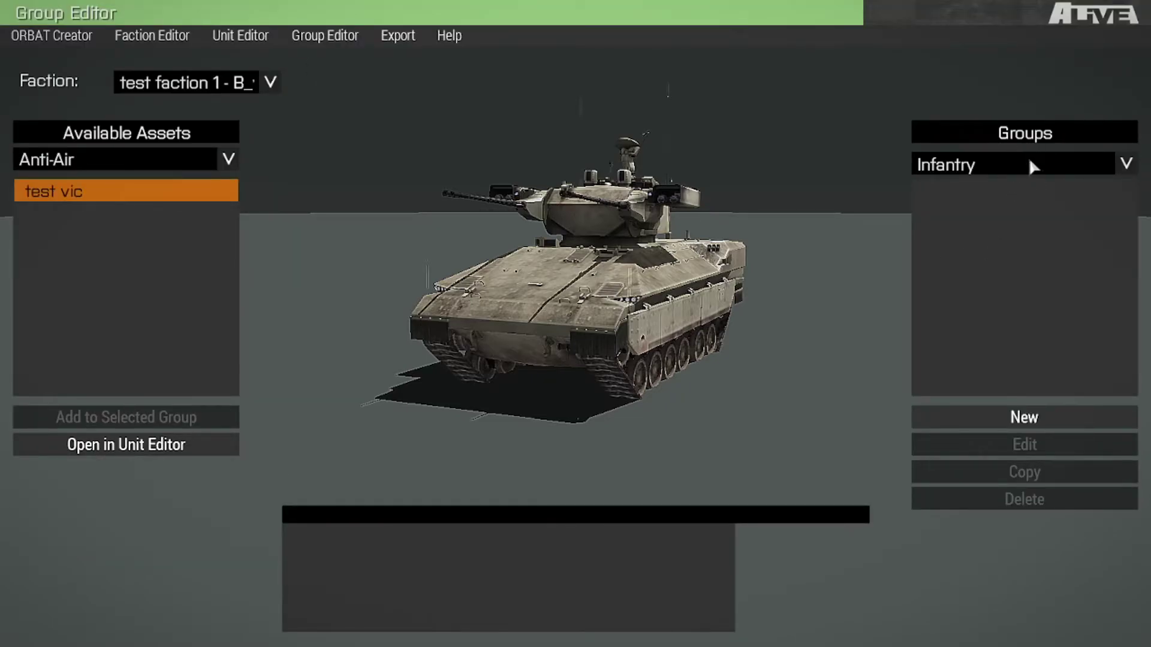
{"action": "left_click", "coordinate": [1004, 423]}
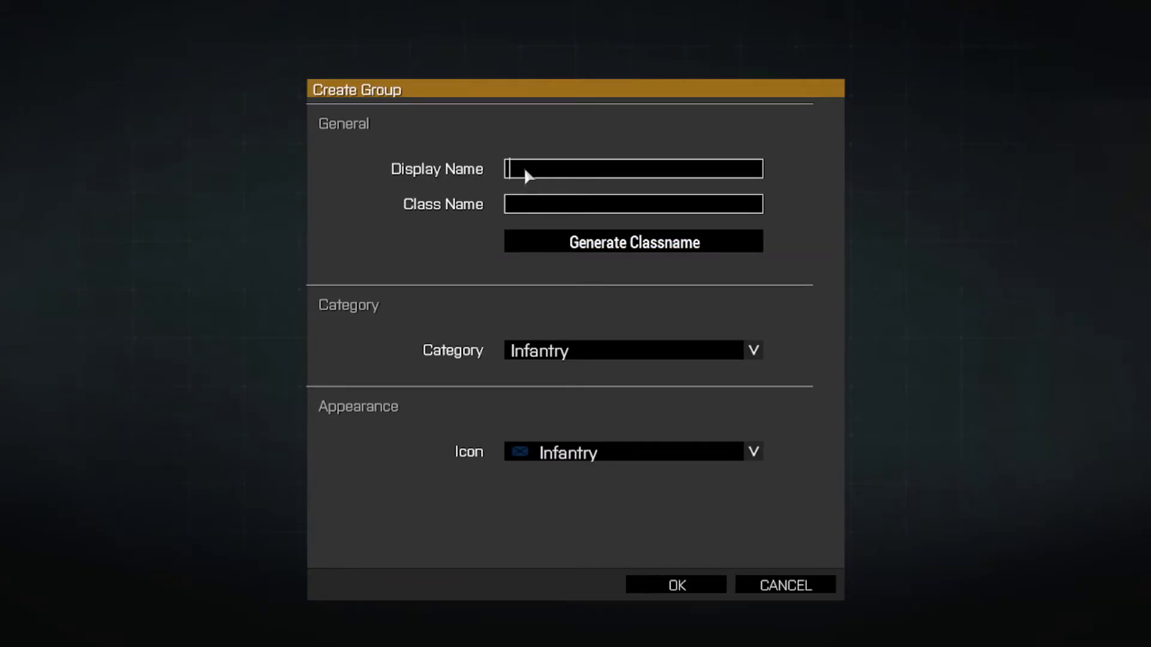
{"action": "type", "text": "teast squad"}
{"action": "left_click", "coordinate": [577, 459]}
{"action": "left_click", "coordinate": [576, 459]}
{"action": "left_click", "coordinate": [616, 244]}
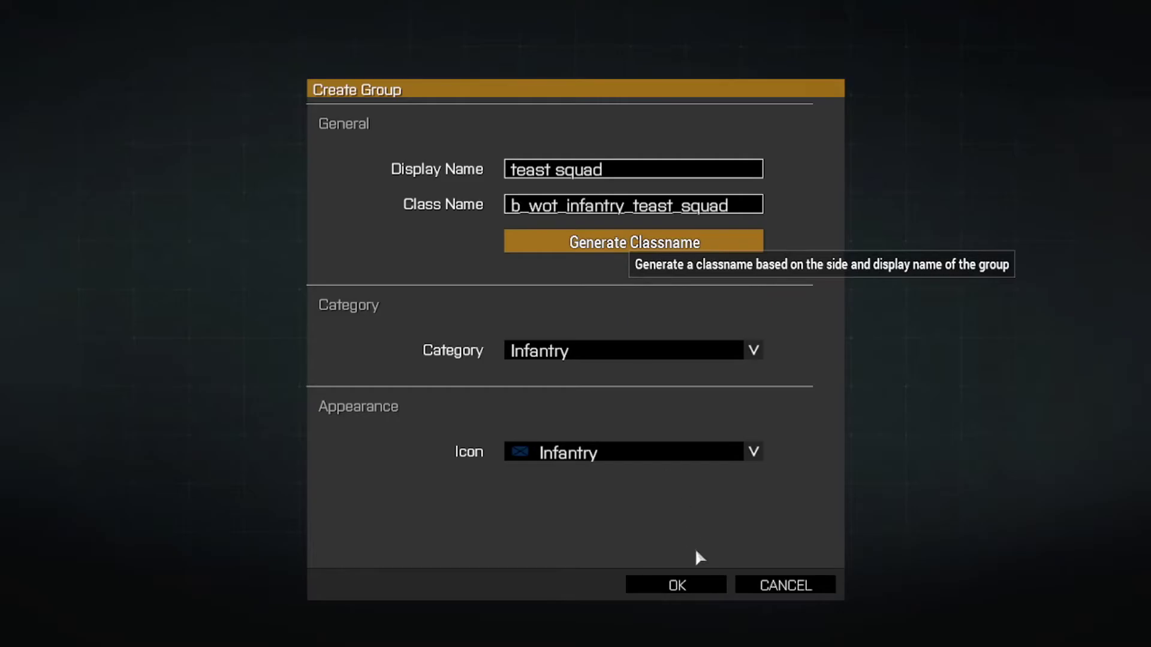
{"action": "left_click", "coordinate": [677, 586]}
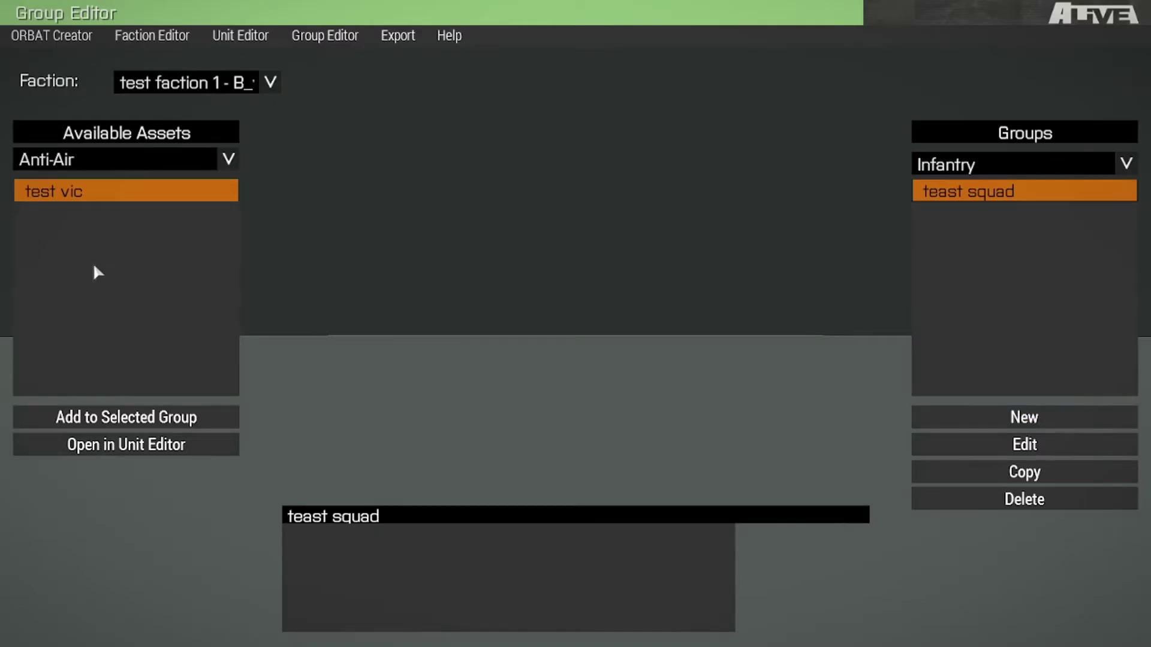
Add test unit 1 from the Men category to teast squad three times
{"action": "left_click", "coordinate": [116, 163]}
{"action": "left_click", "coordinate": [81, 210]}
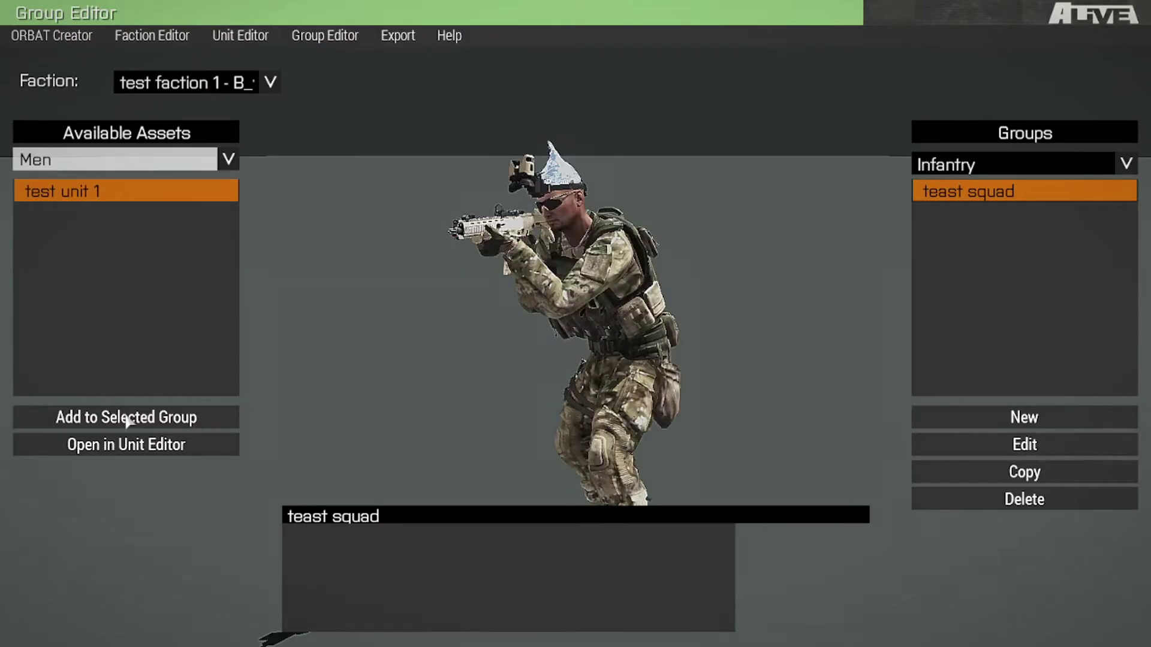
{"action": "left_click", "coordinate": [127, 419]}
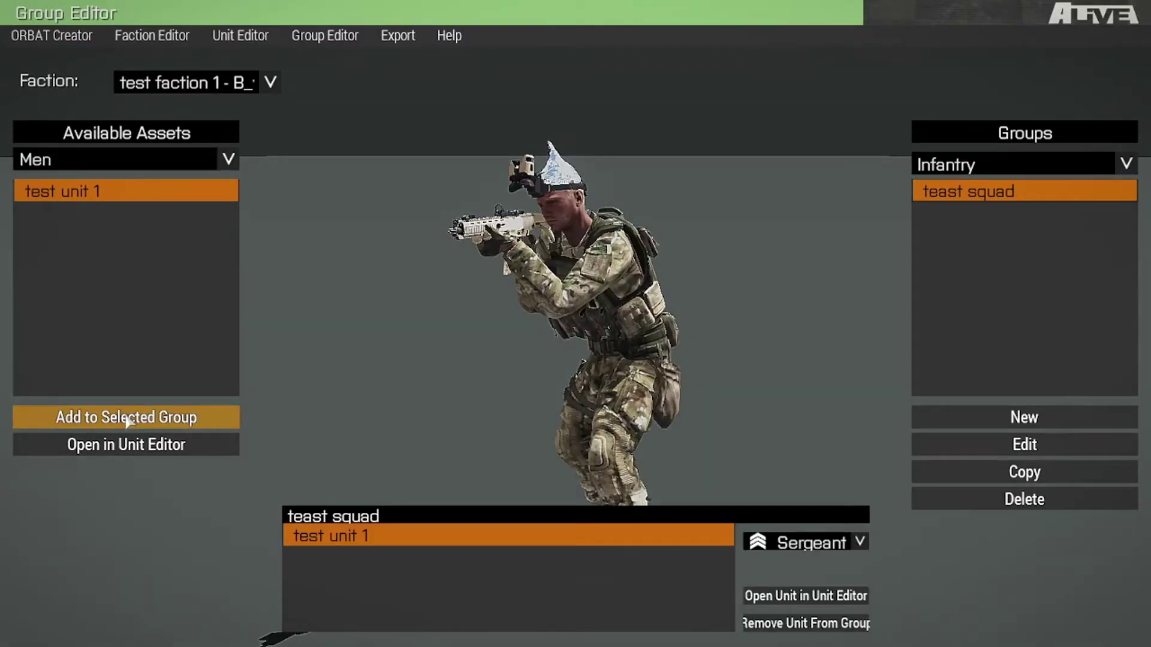
{"action": "left_click", "coordinate": [127, 419]}
{"action": "left_click", "coordinate": [127, 420]}
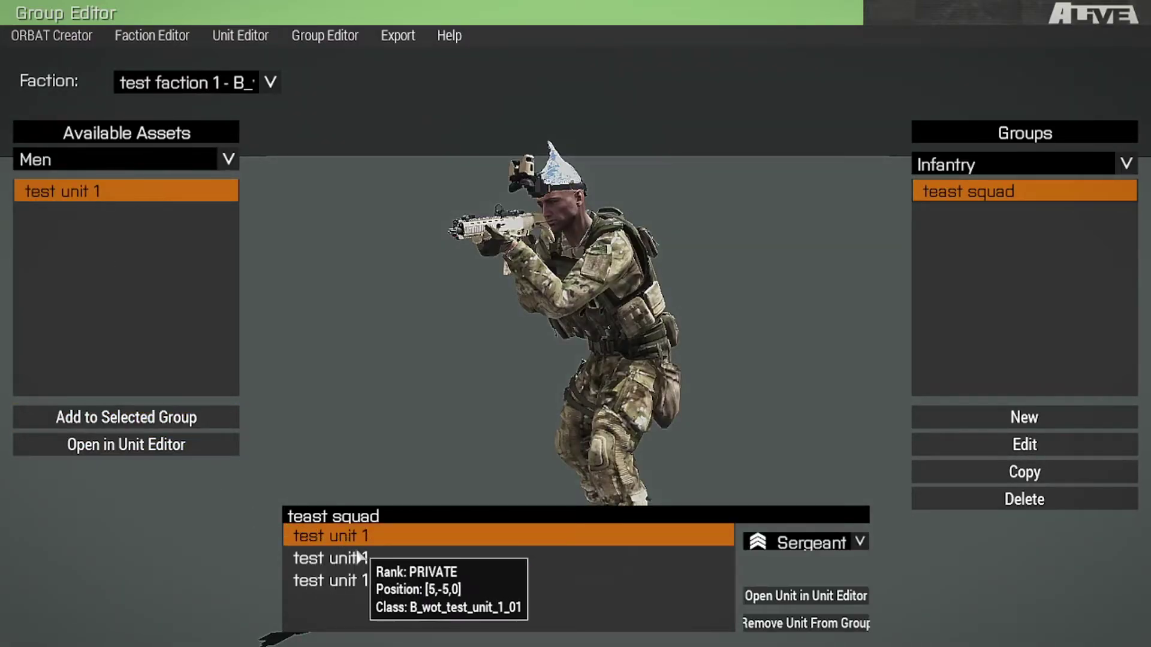
Check the ranks of the first two teast squad members and the rank options for the first member
{"action": "left_click", "coordinate": [382, 558]}
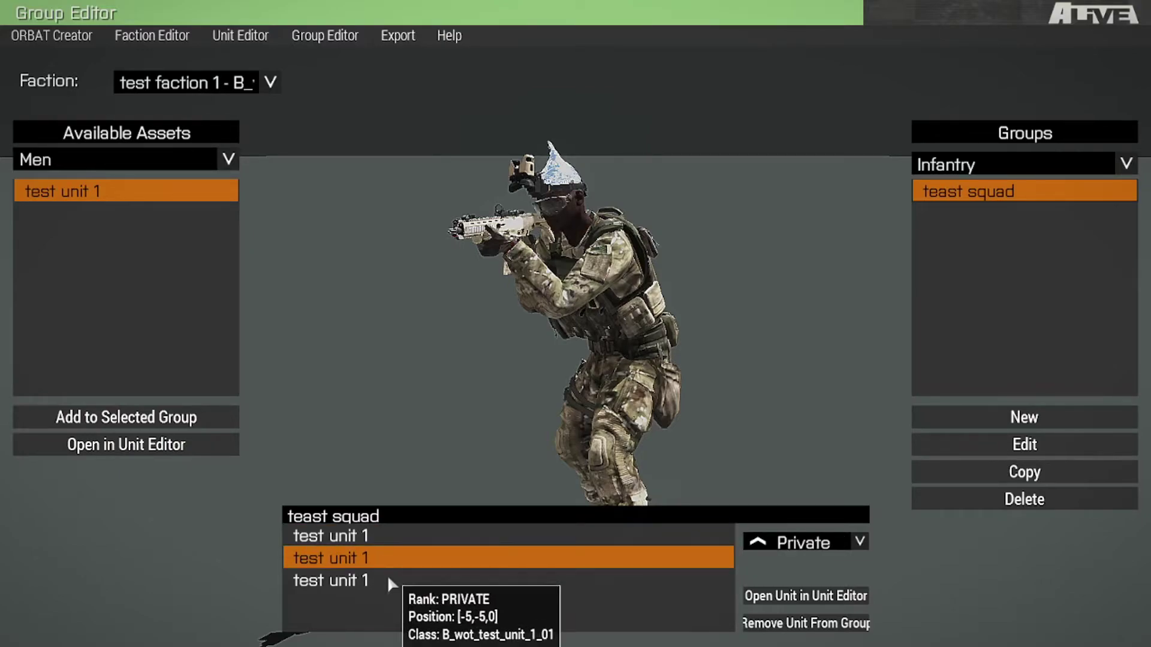
{"action": "left_click", "coordinate": [368, 534]}
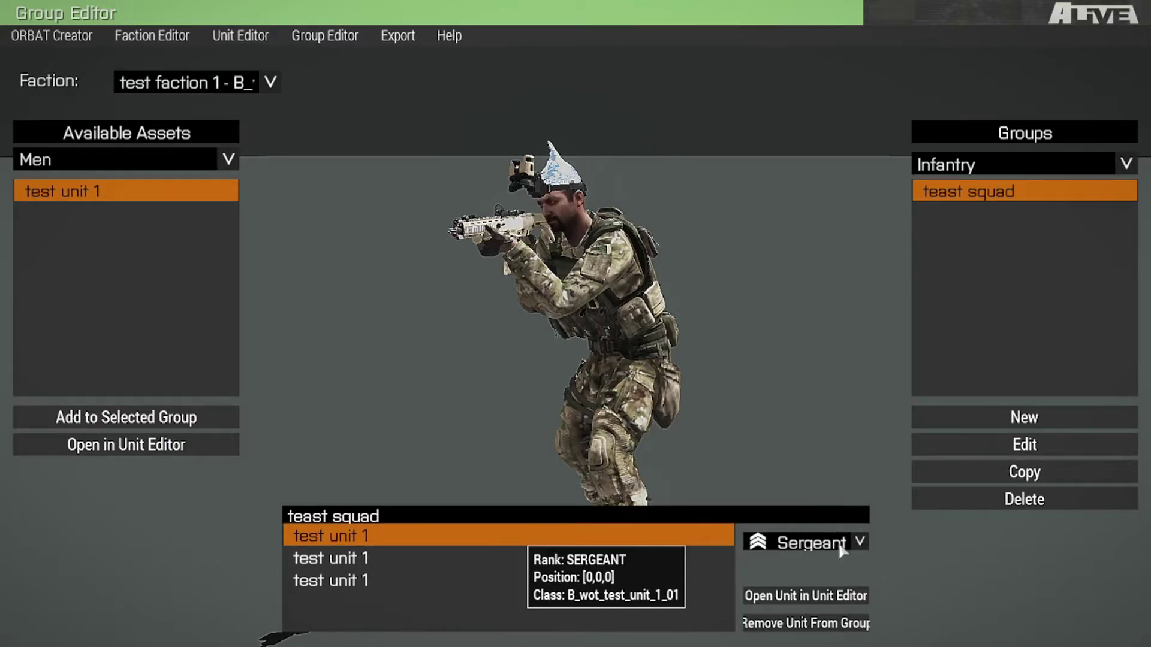
{"action": "left_click", "coordinate": [857, 542]}
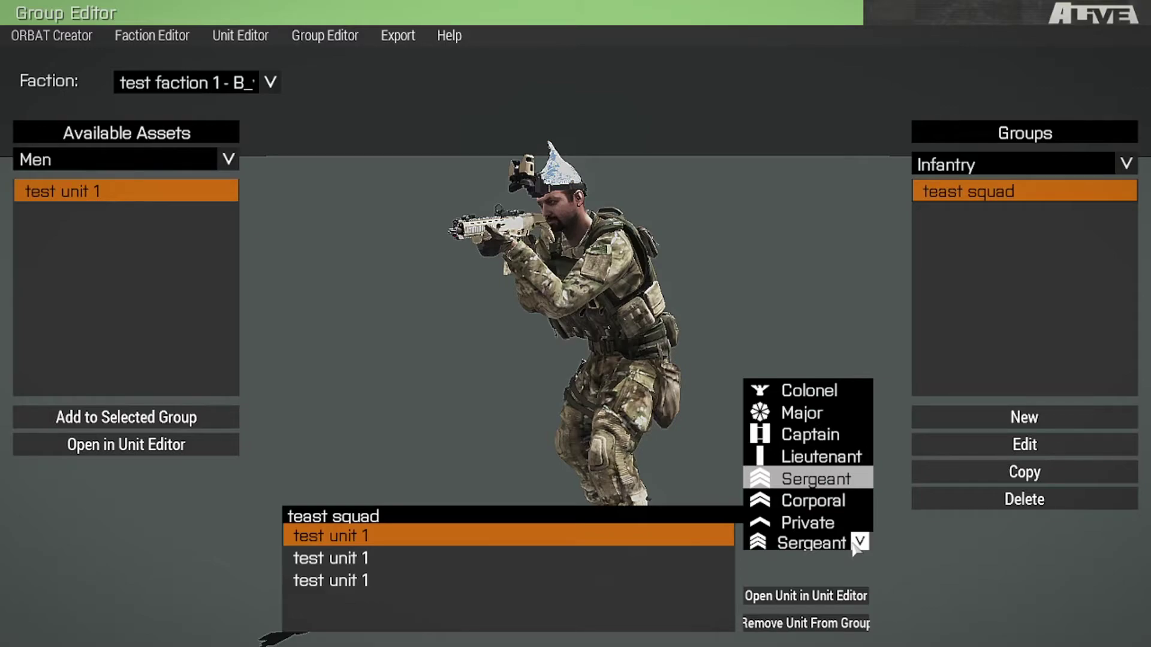
{"action": "left_click", "coordinate": [854, 543]}
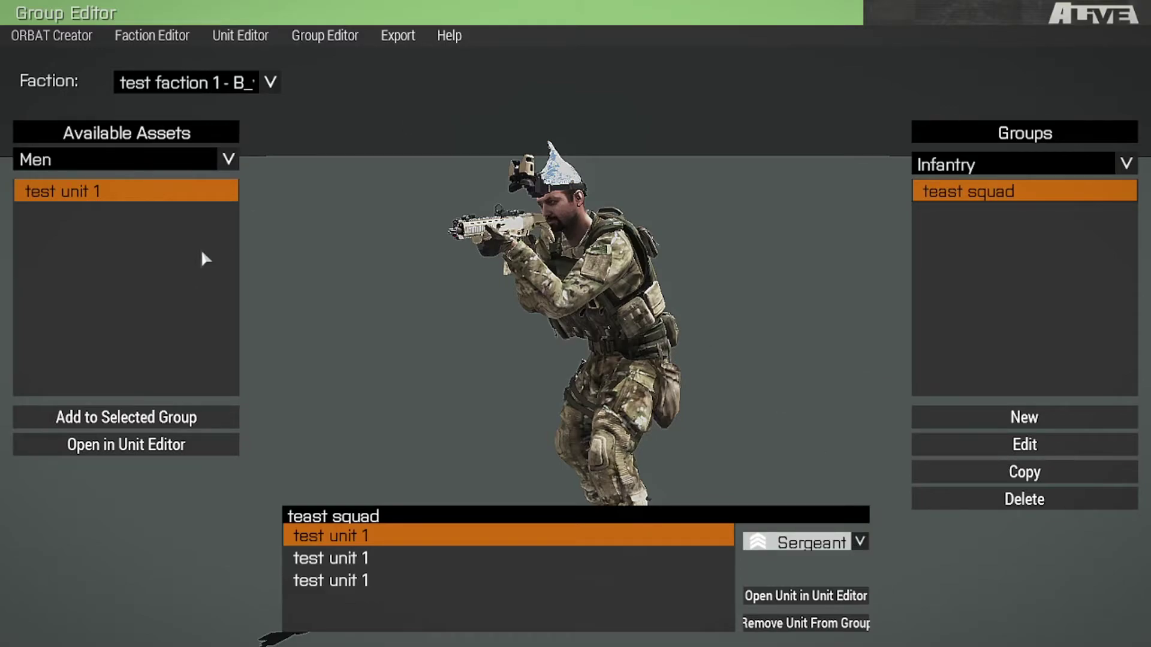
Create a second Infantry group named "test squad 2" with a generated class name and the Motorized icon
{"action": "left_click", "coordinate": [1002, 420]}
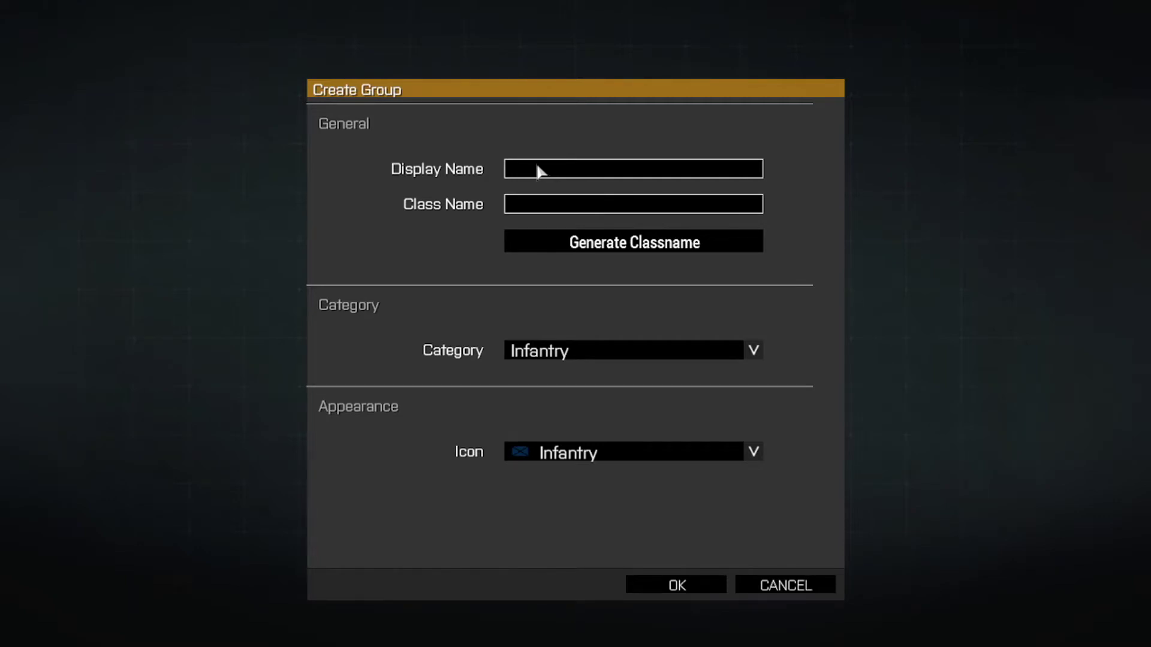
{"action": "type", "text": "test squad 2"}
{"action": "left_click", "coordinate": [597, 240]}
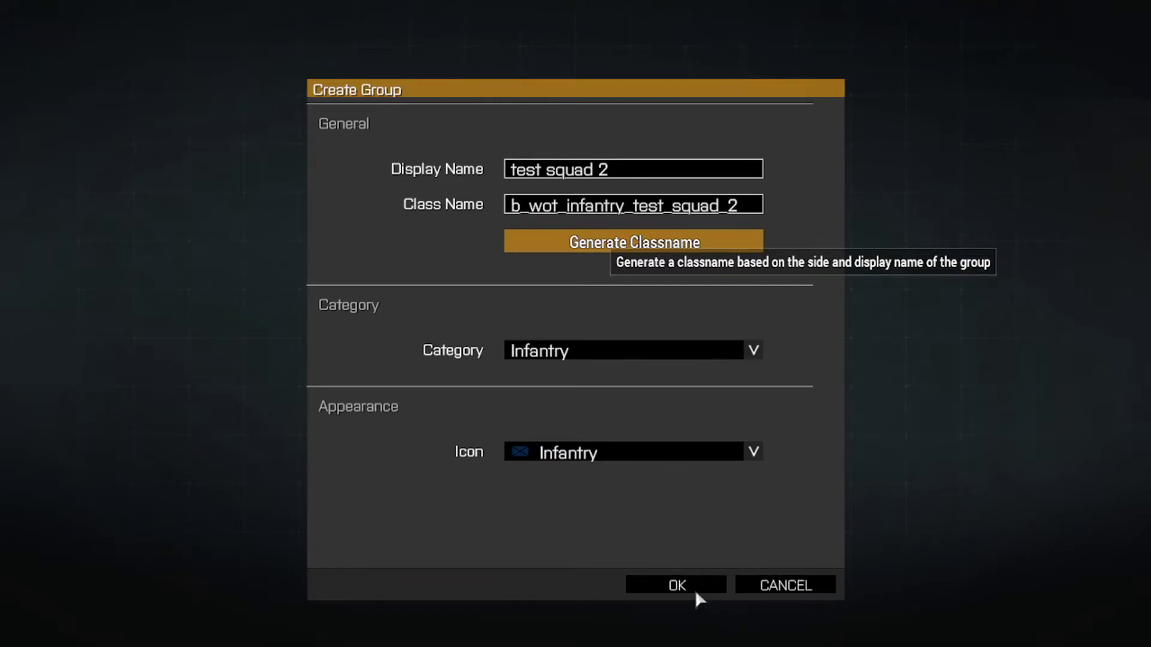
{"action": "left_click", "coordinate": [616, 453]}
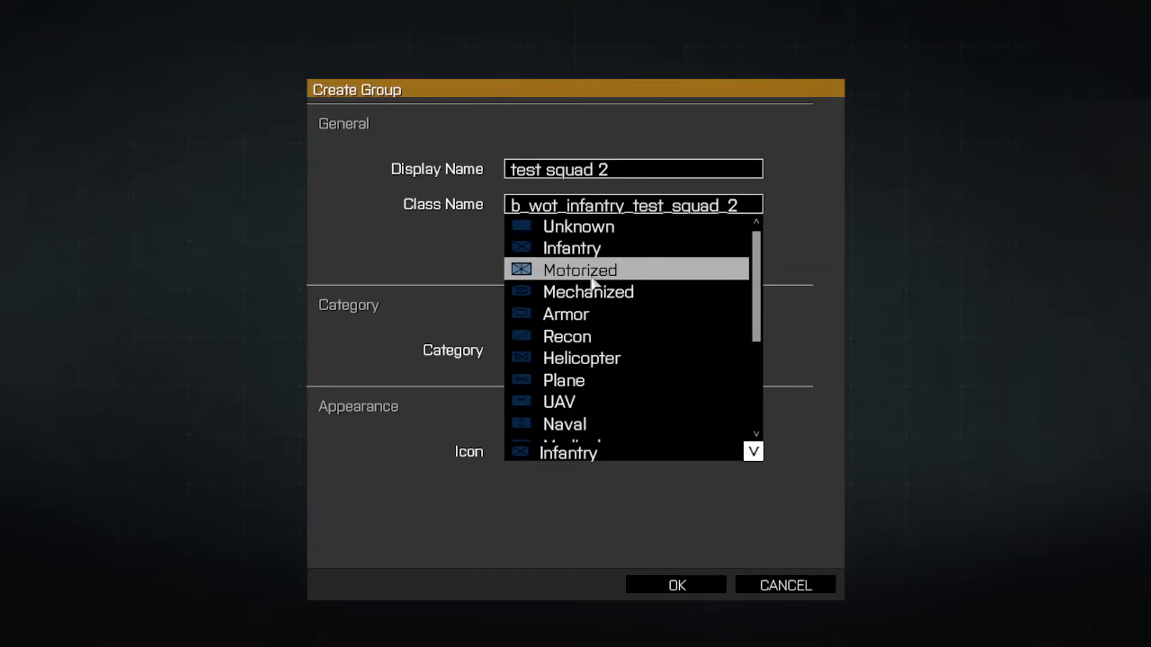
{"action": "left_click", "coordinate": [592, 276]}
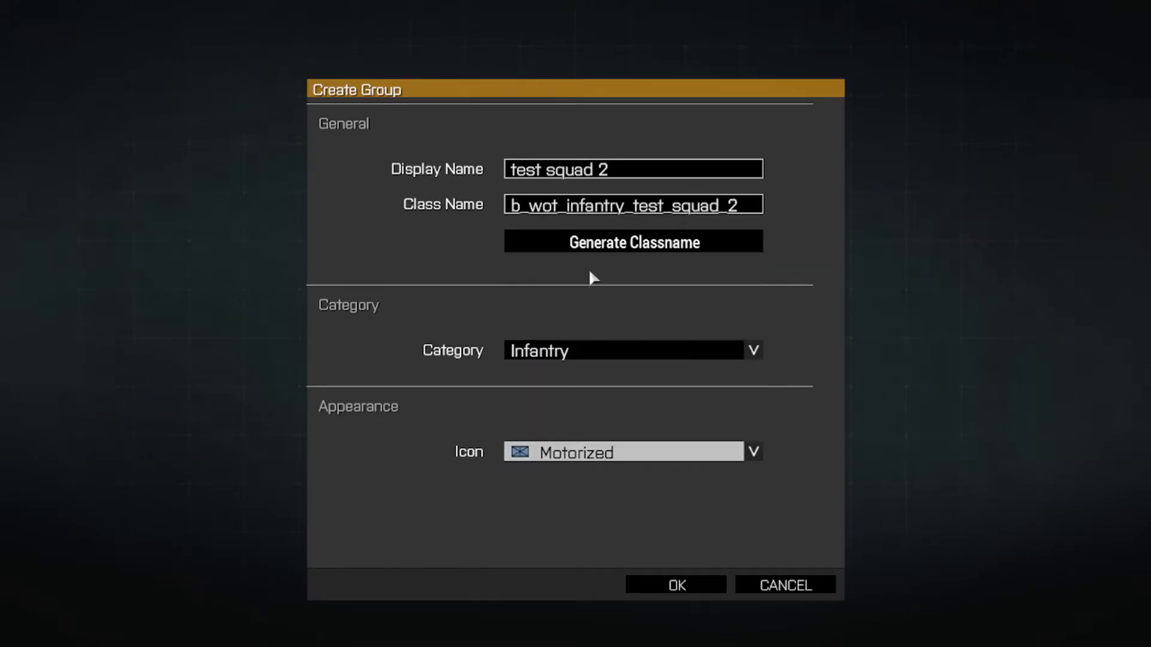
{"action": "left_click", "coordinate": [680, 587]}
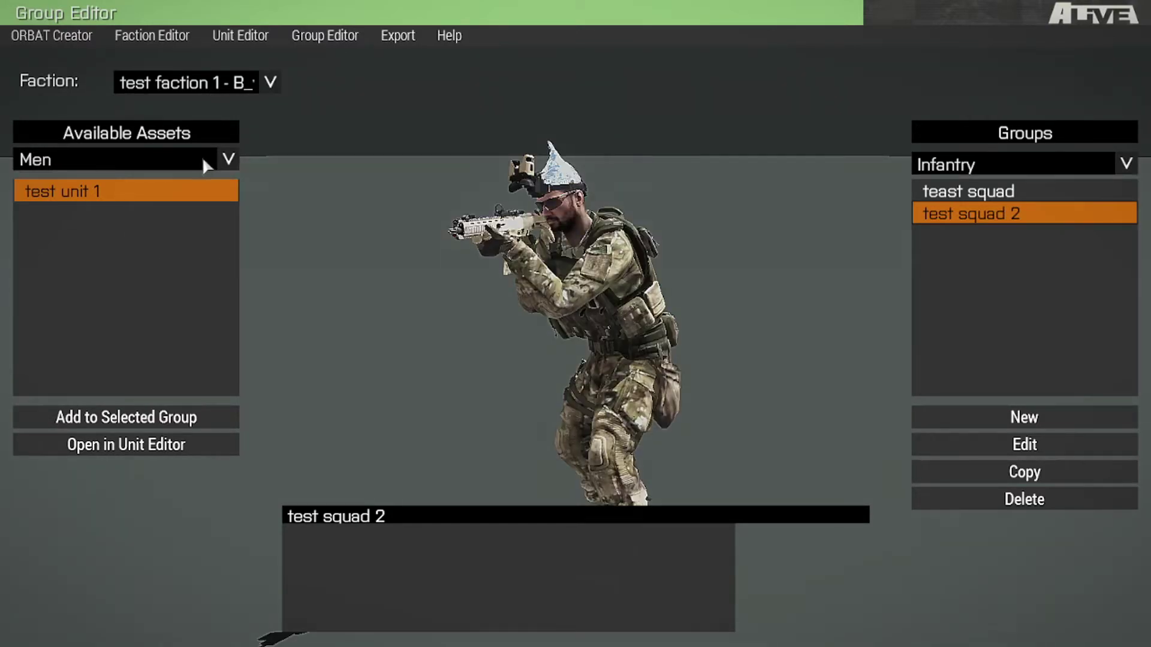
Add the vehicle test vic from the Anti-Air category to test squad 2
{"action": "left_click", "coordinate": [199, 159]}
{"action": "left_click", "coordinate": [75, 179]}
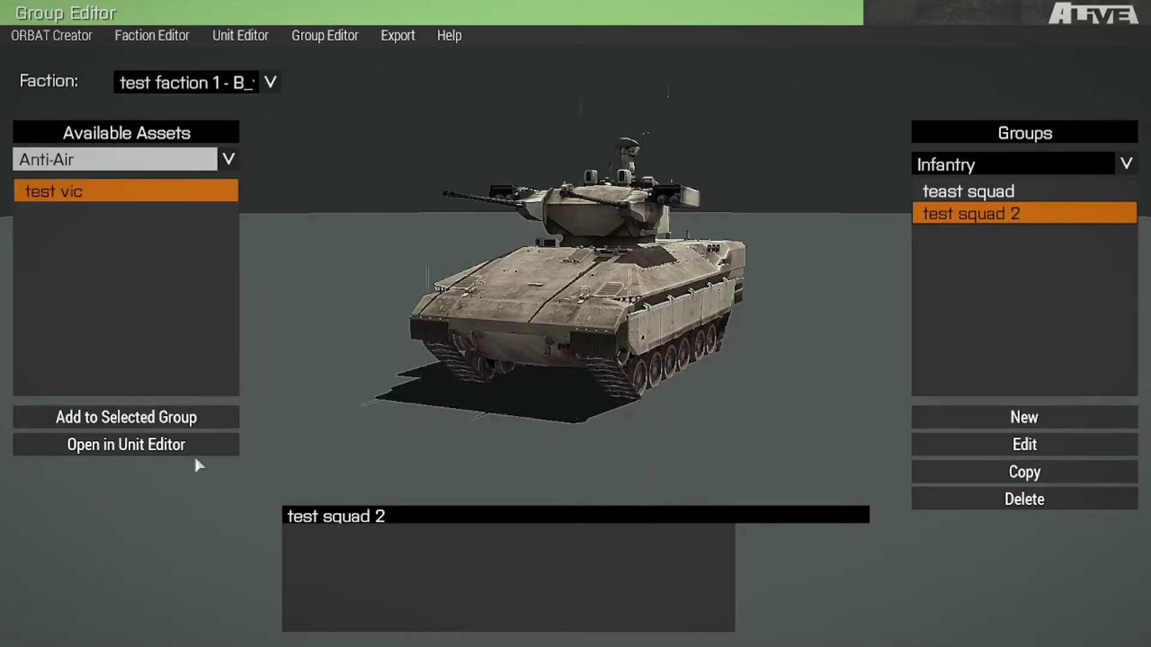
{"action": "left_click", "coordinate": [163, 420]}
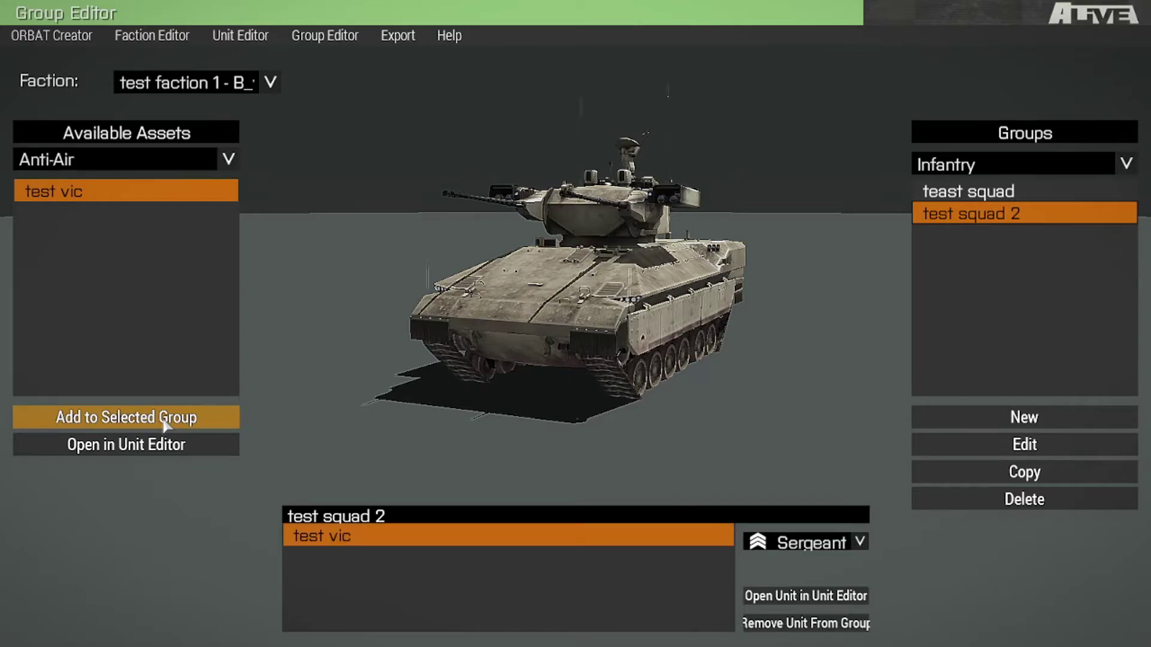
Add test unit 1 from the Men category to test squad 2 three times
{"action": "left_click", "coordinate": [87, 160]}
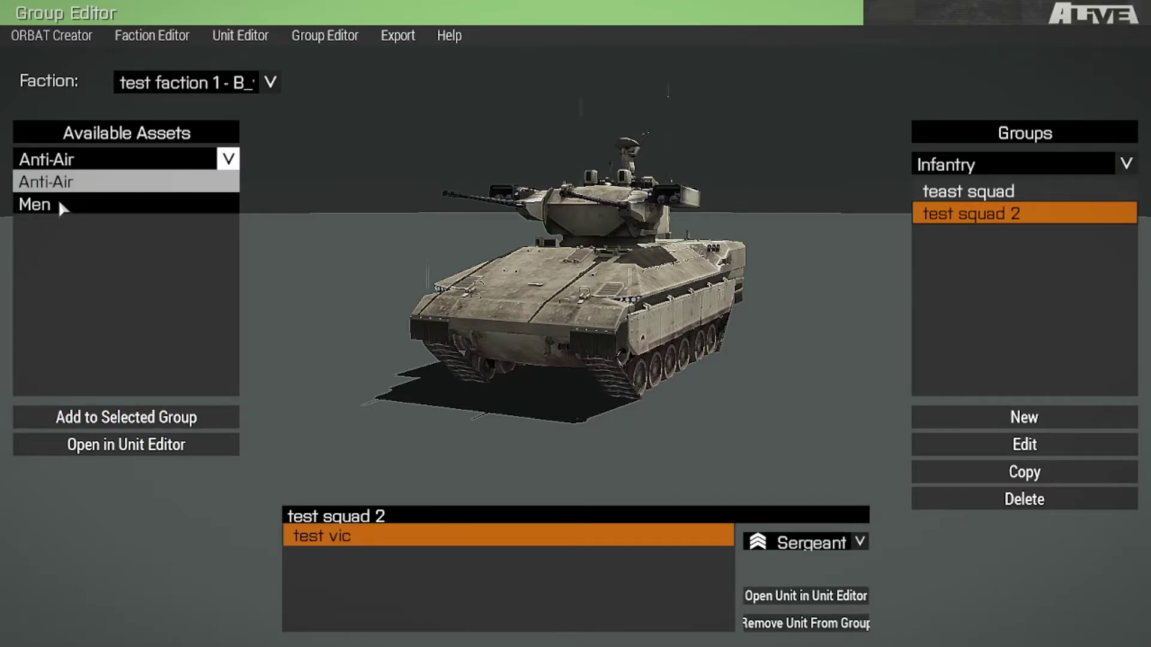
{"action": "left_click", "coordinate": [59, 199]}
{"action": "left_click", "coordinate": [63, 160]}
{"action": "left_click", "coordinate": [54, 204]}
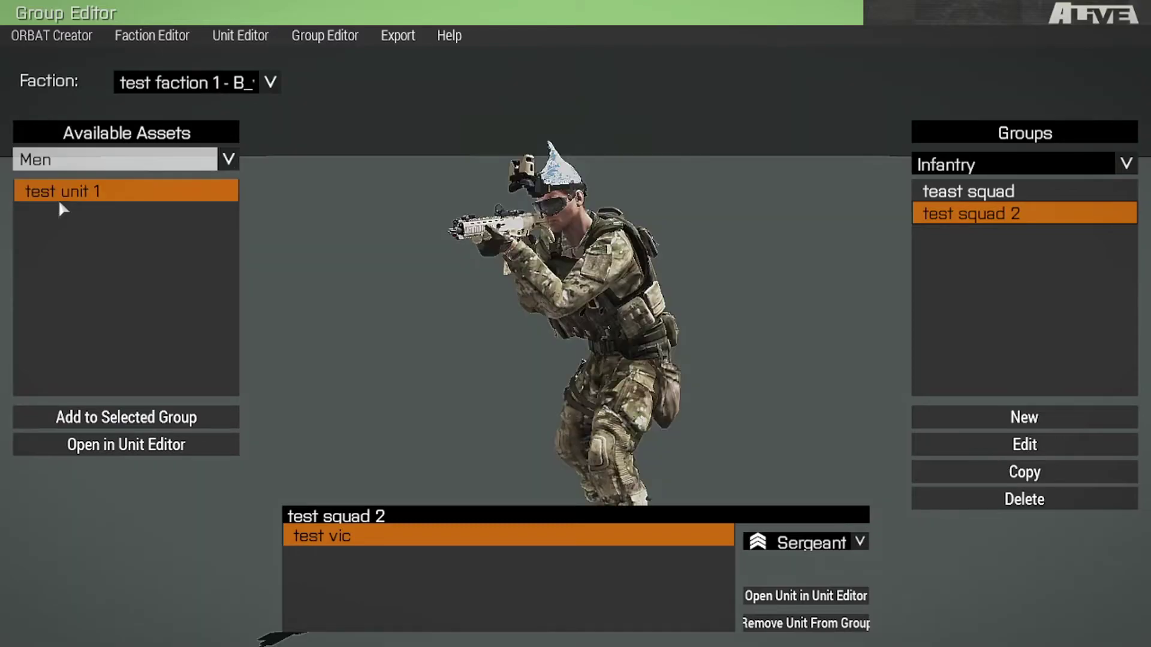
{"action": "left_click", "coordinate": [121, 418]}
{"action": "left_click", "coordinate": [120, 418]}
{"action": "left_click", "coordinate": [121, 418]}
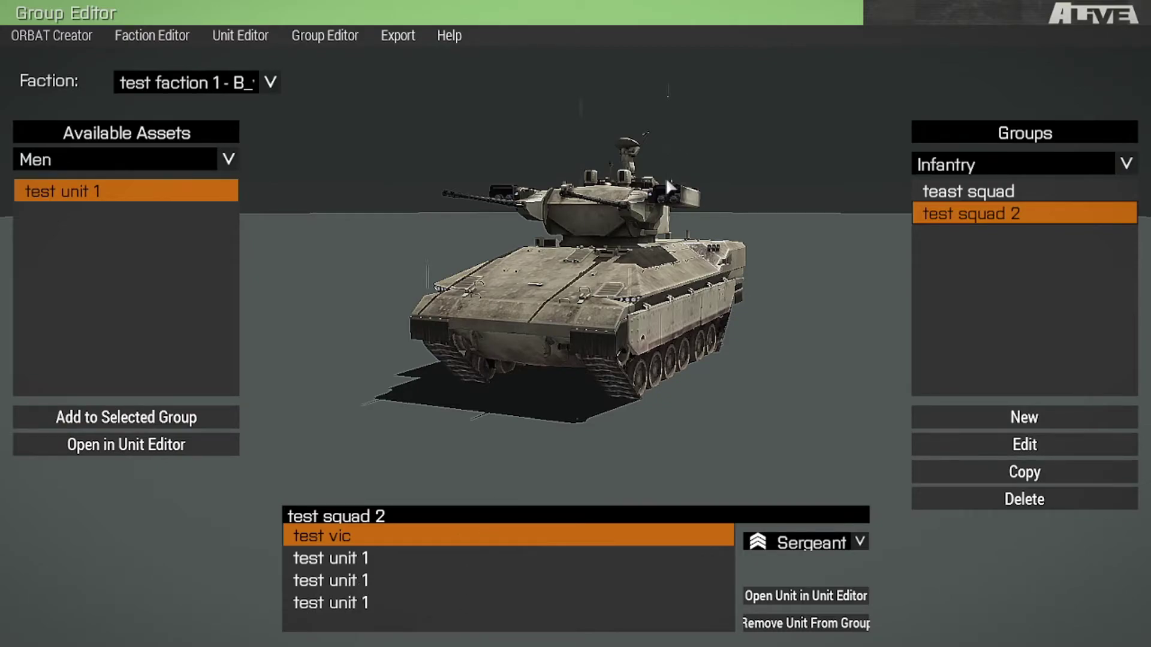
Export the full configuration of test faction 1 to the clipboard
{"action": "key", "text": "ctrl+c"}
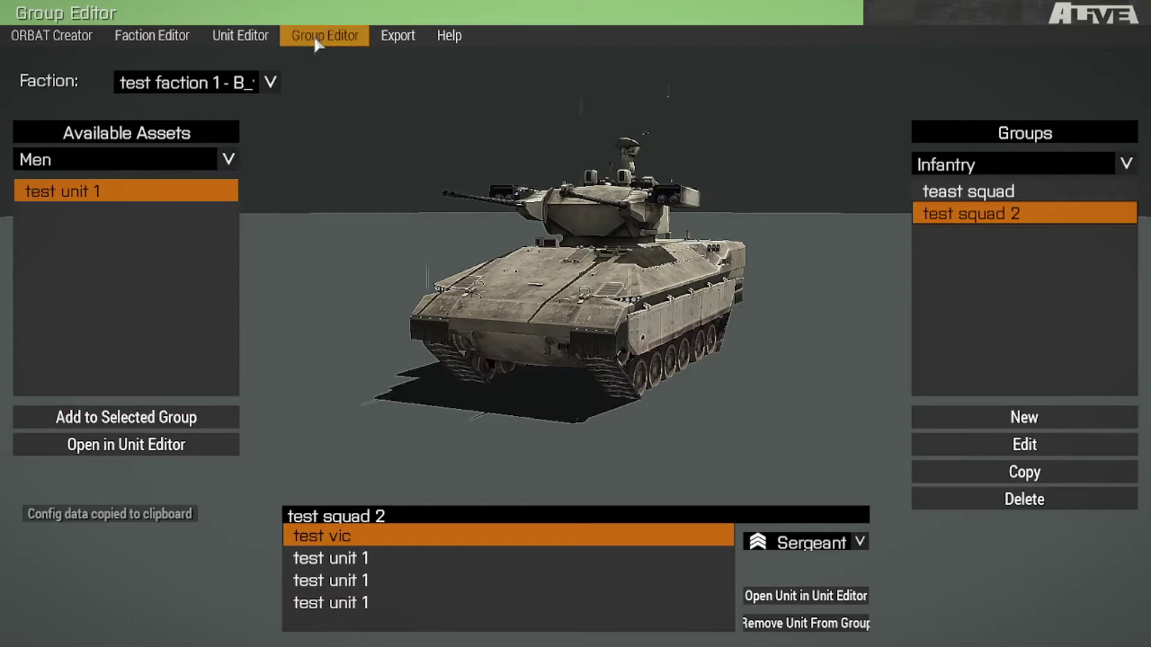
{"action": "left_click", "coordinate": [398, 37]}
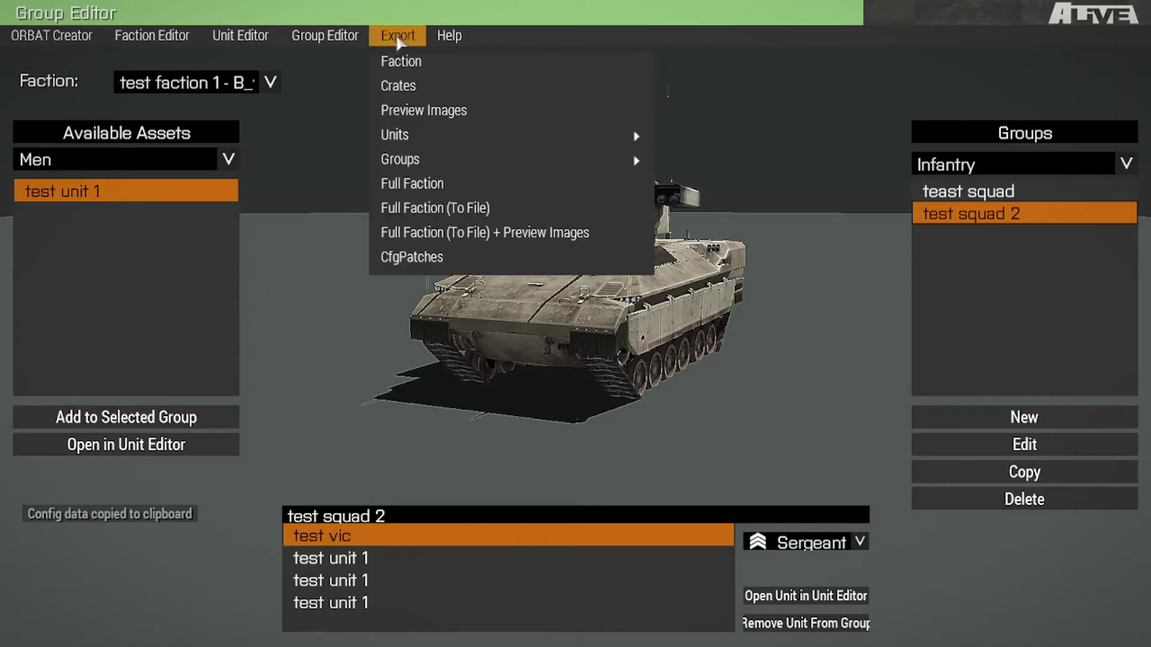
{"action": "left_click", "coordinate": [437, 189]}
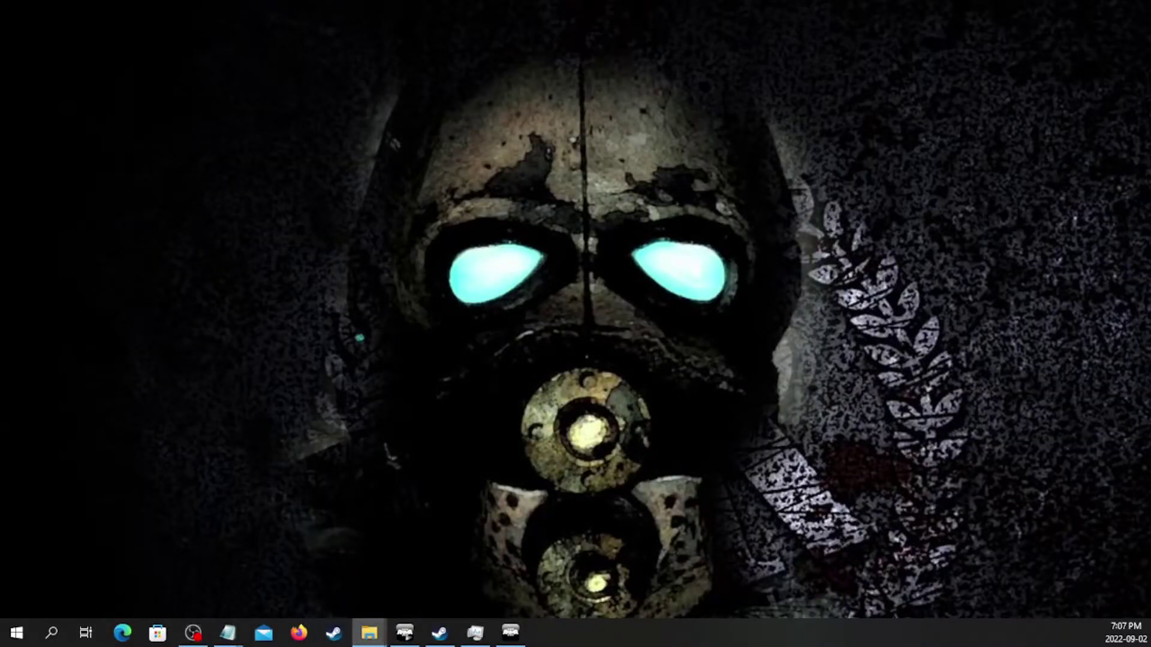
Switch to File Explorer and delete everything in the Men Of Sin addons folder except The Outfit.pbo
{"action": "left_click", "coordinate": [369, 632]}
{"action": "left_click_drag", "start_coordinate": [393, 52], "coordinate": [718, 26]}
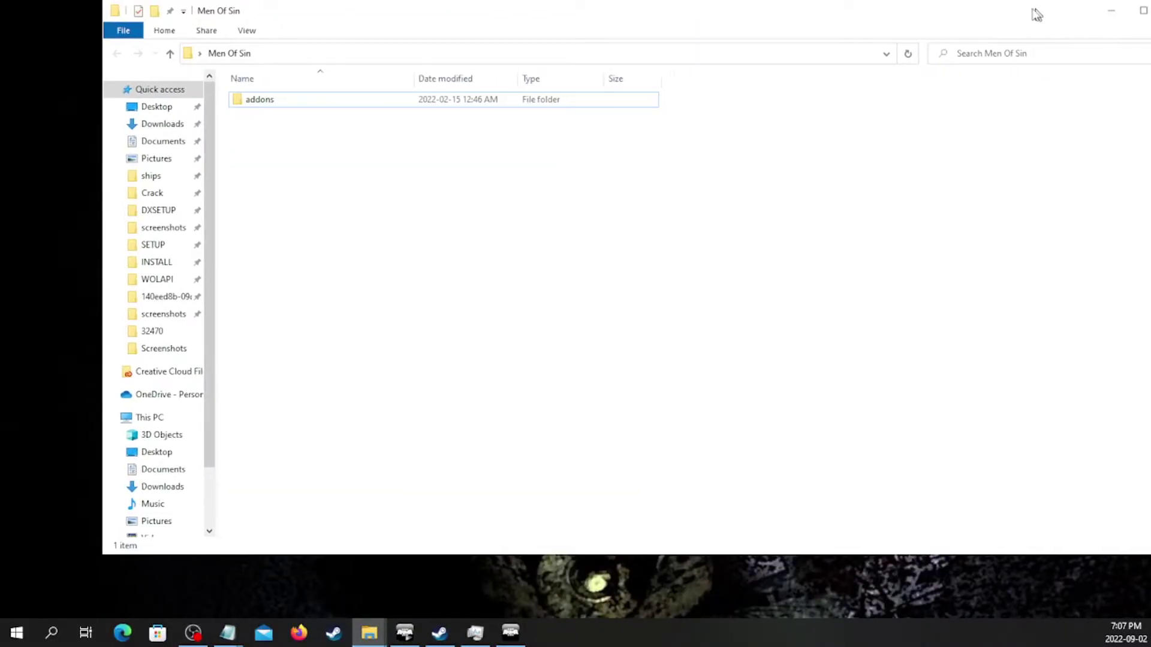
{"action": "double_click", "coordinate": [1015, 12]}
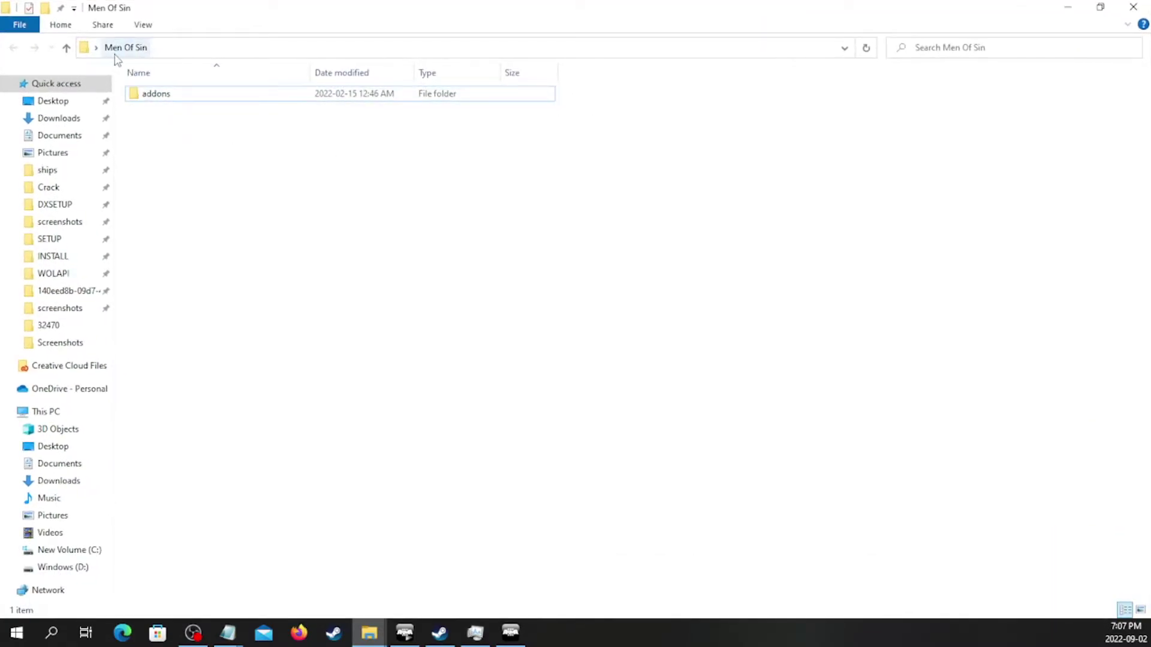
{"action": "double_click", "coordinate": [175, 97]}
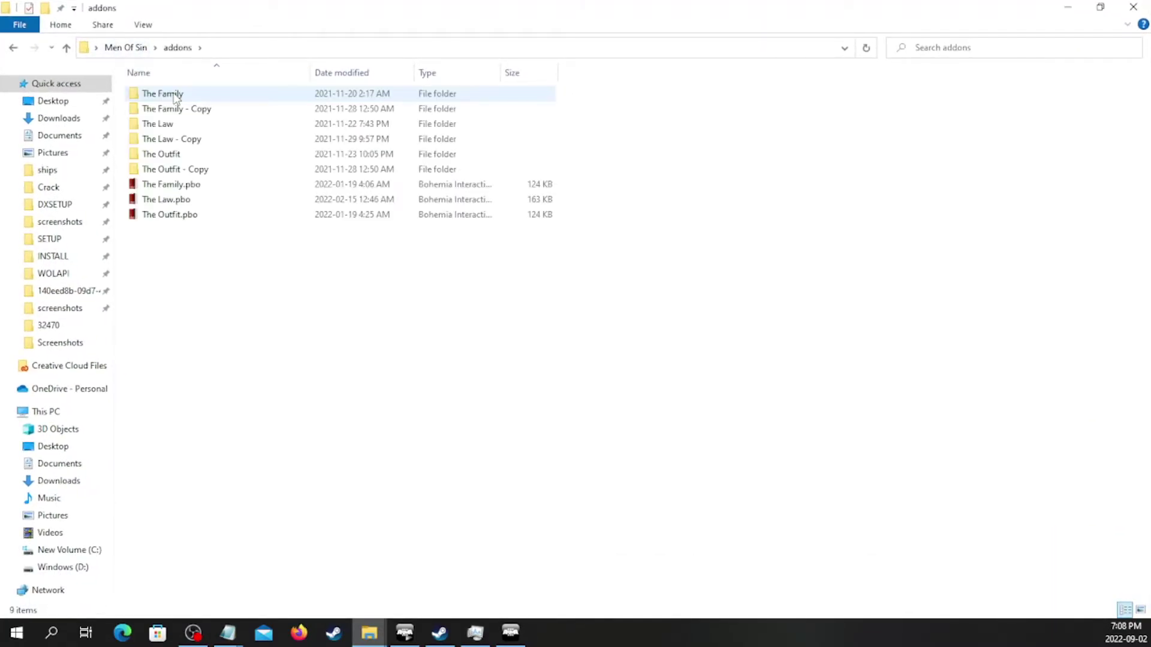
{"action": "left_click_drag", "start_coordinate": [578, 205], "coordinate": [260, 97]}
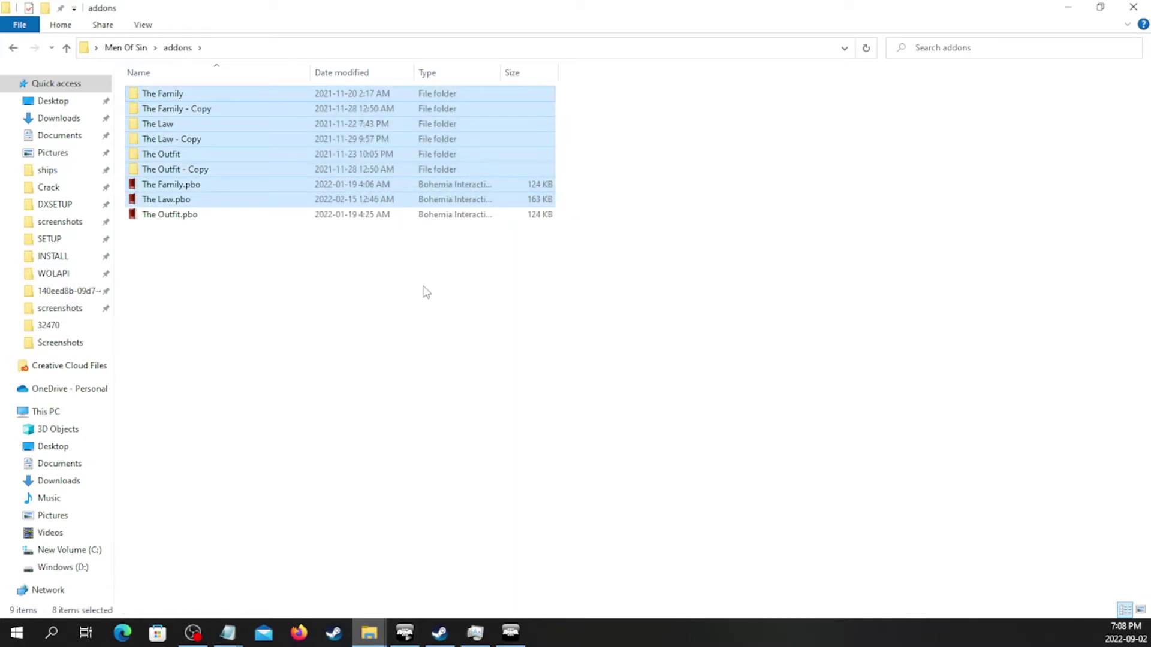
{"action": "key", "text": "Delete"}
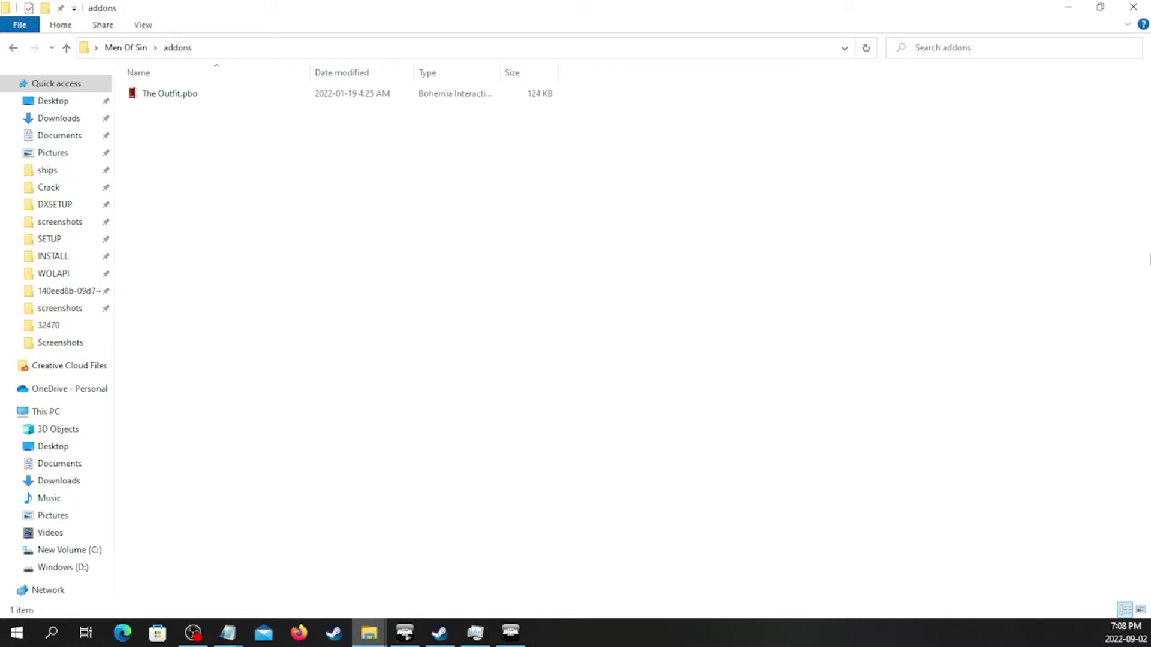
Extract The Outfit.pbo into its own The Outfit folder with PBO Manager and delete the original .pbo file
{"action": "double_click", "coordinate": [170, 96]}
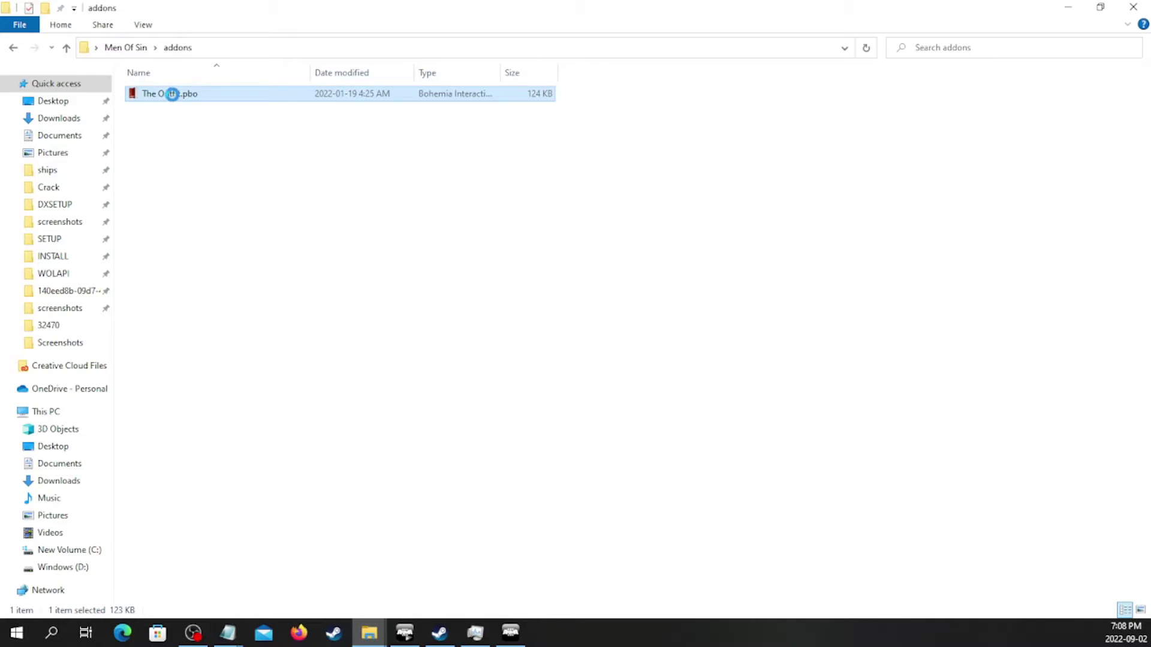
{"action": "right_click", "coordinate": [174, 97]}
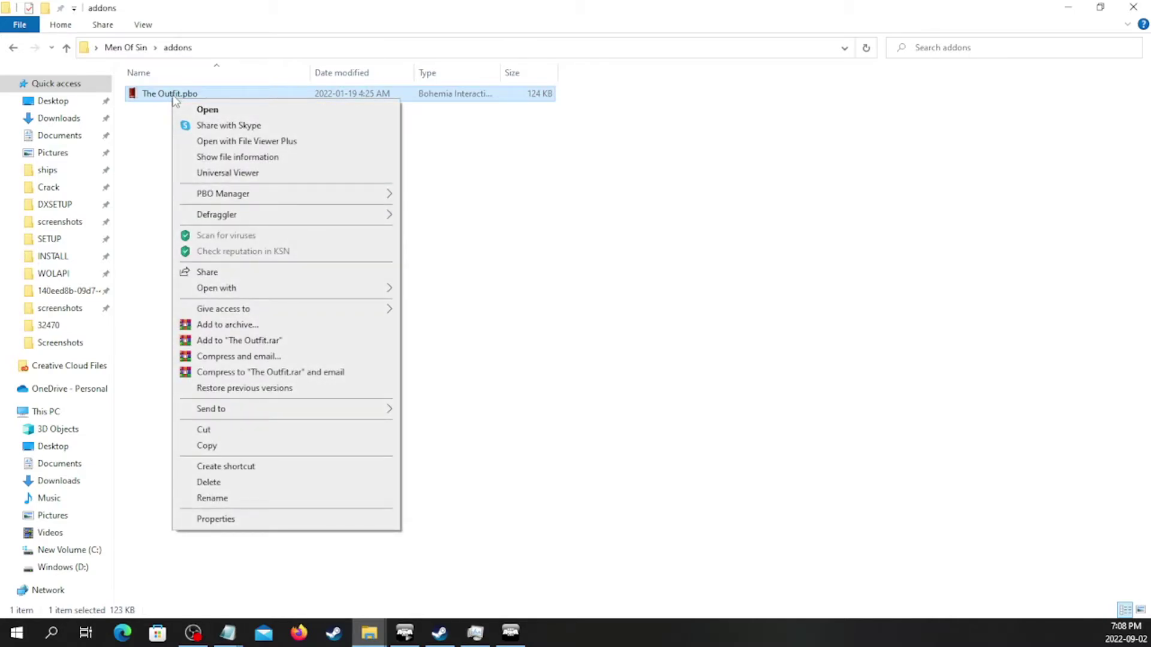
{"action": "mouse_move", "coordinate": [231, 198]}
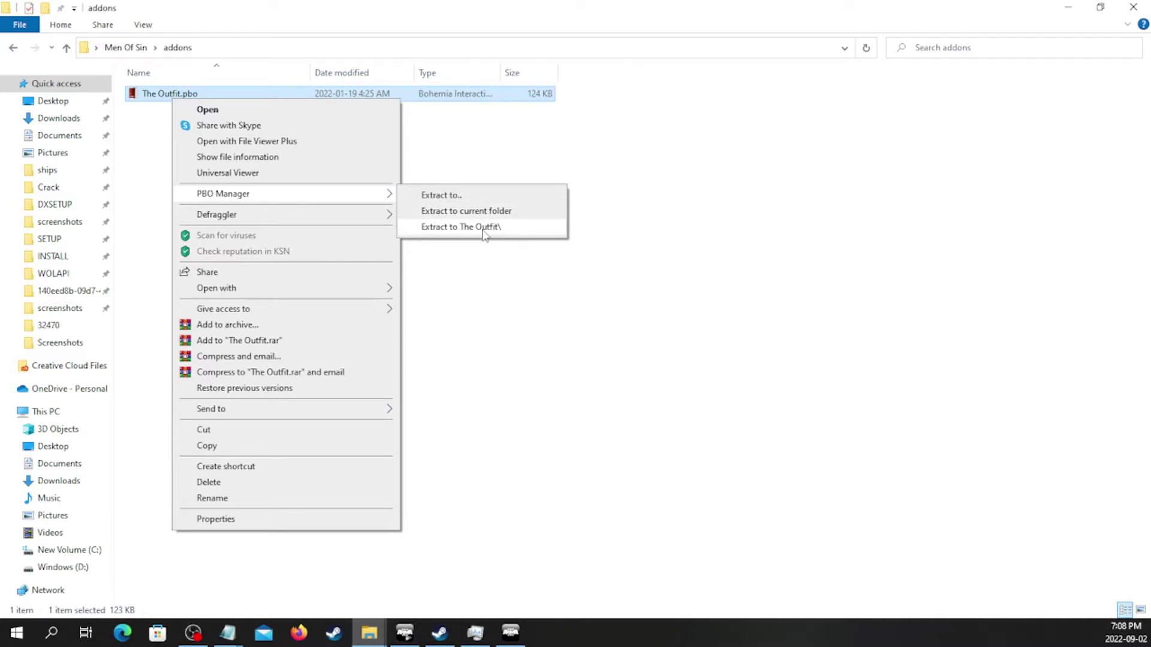
{"action": "left_click", "coordinate": [458, 228]}
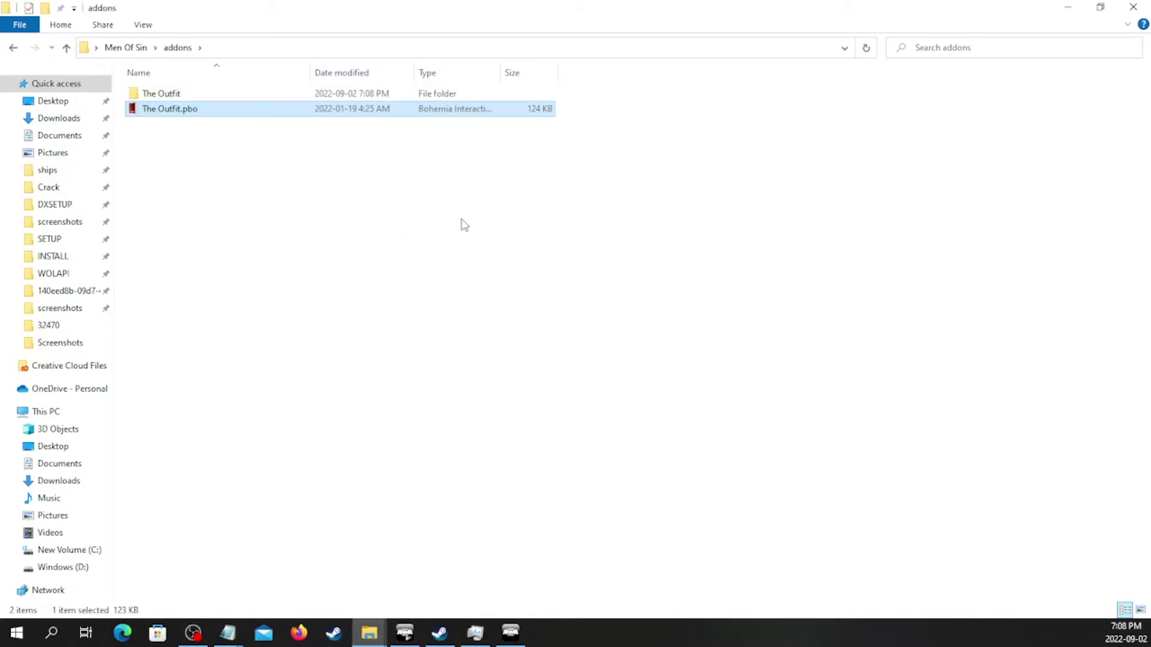
{"action": "key", "text": "Delete"}
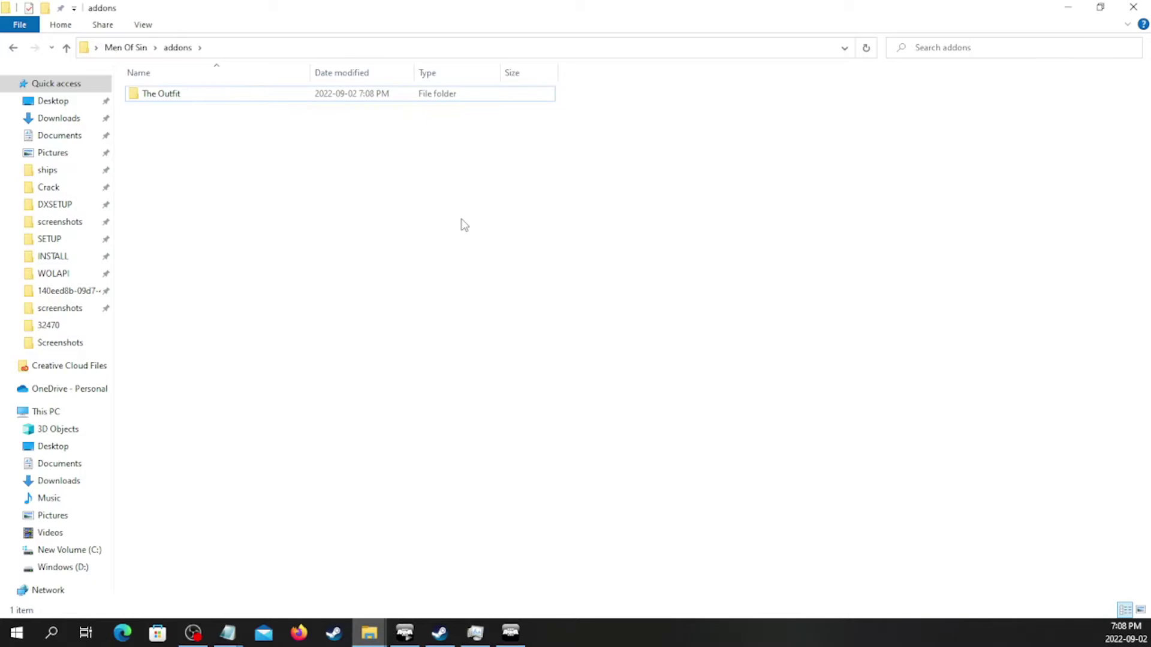
Rename the extracted The Outfit folder to "test faction 1"
{"action": "left_click", "coordinate": [186, 95]}
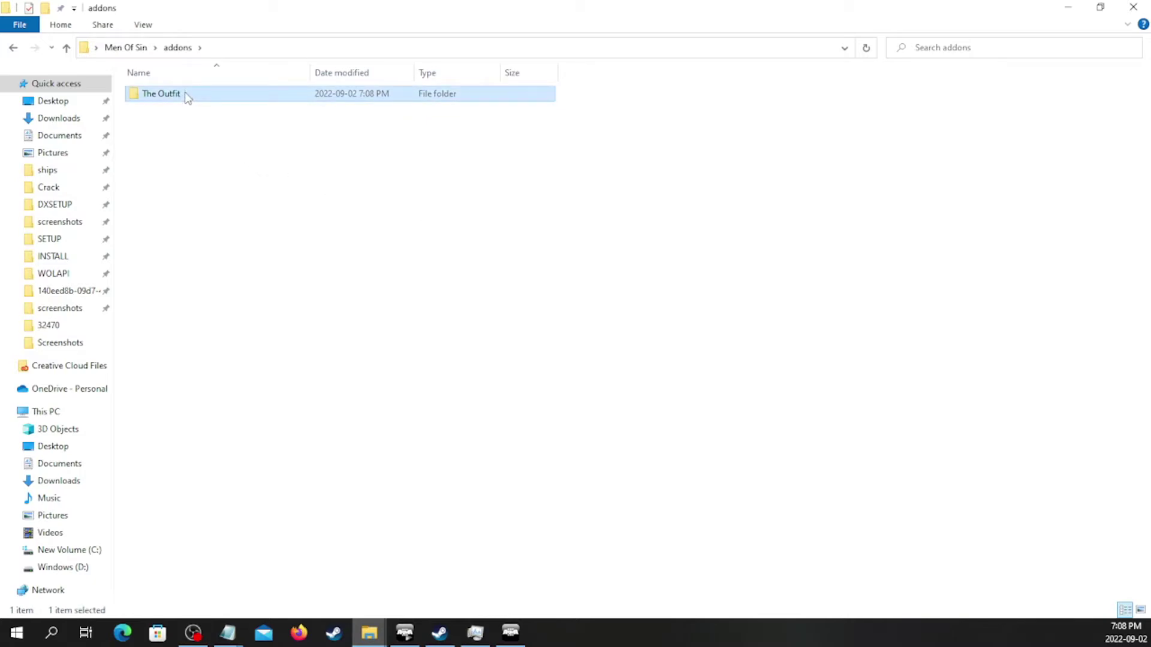
{"action": "left_click", "coordinate": [183, 95]}
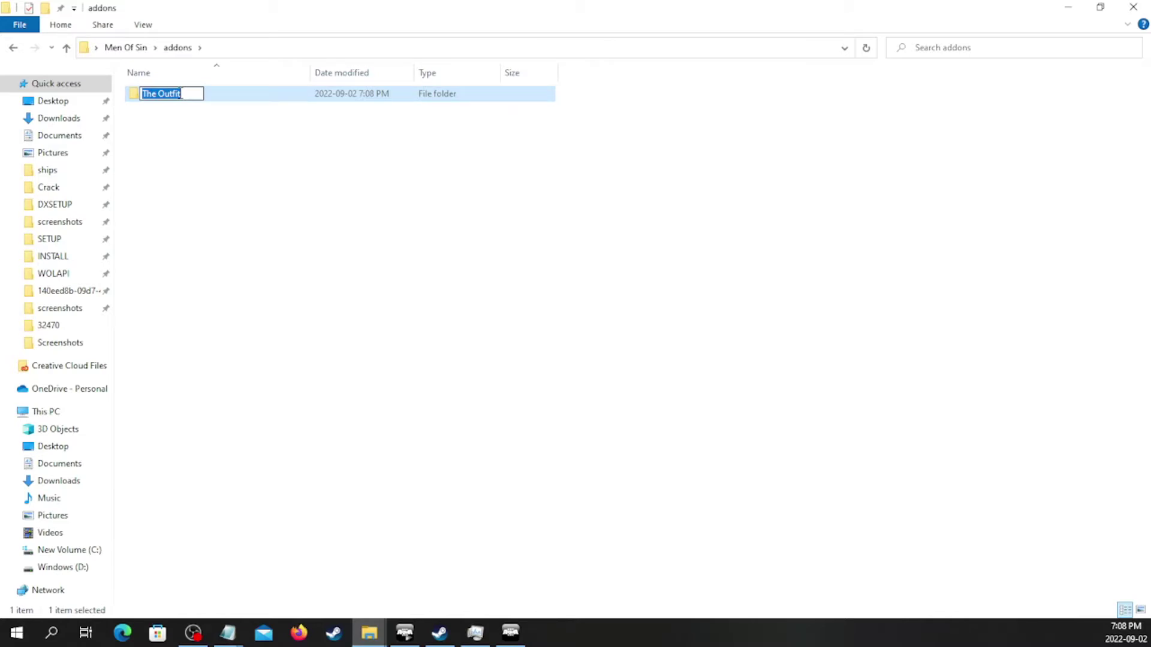
{"action": "type", "text": "test fact ion 1"}
{"action": "key", "text": "Return"}
Open autogen.hpp from the test faction 1 folder in a maximized Notepad window
{"action": "double_click", "coordinate": [202, 97]}
{"action": "double_click", "coordinate": [205, 110]}
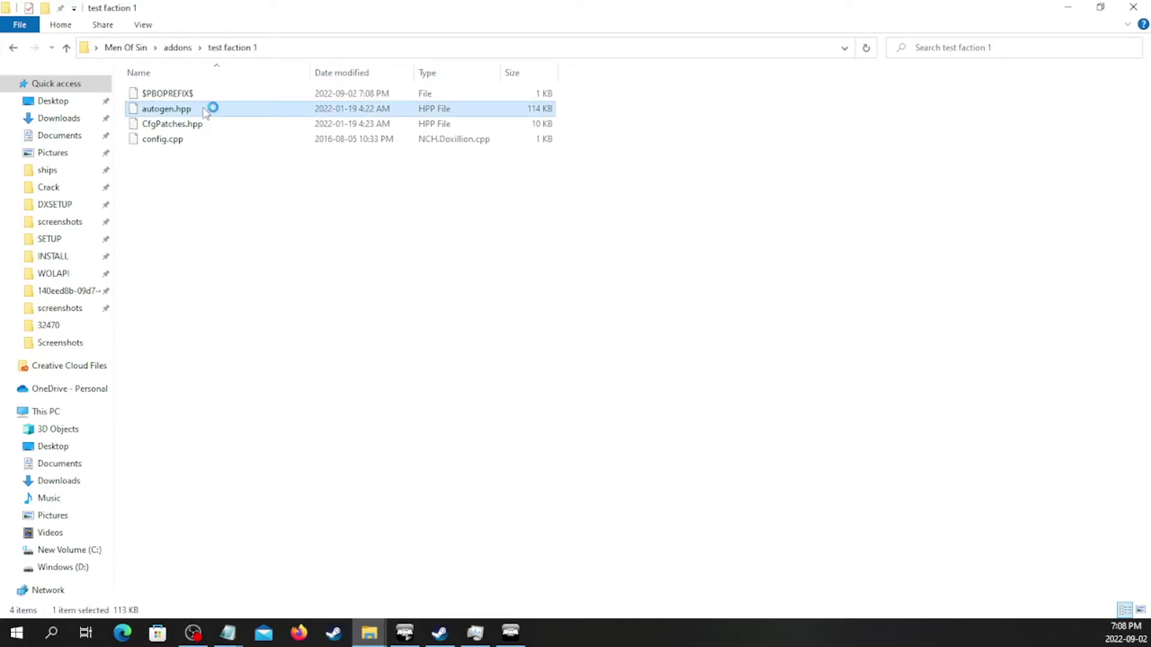
{"action": "left_click", "coordinate": [494, 422]}
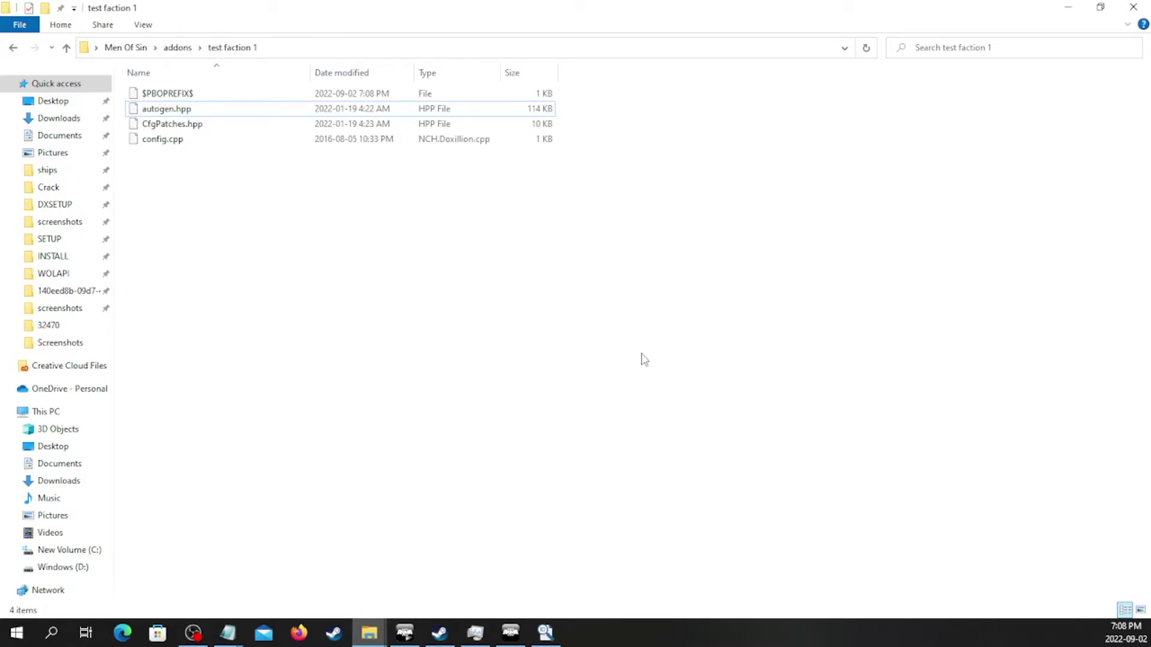
{"action": "key", "text": "Return"}
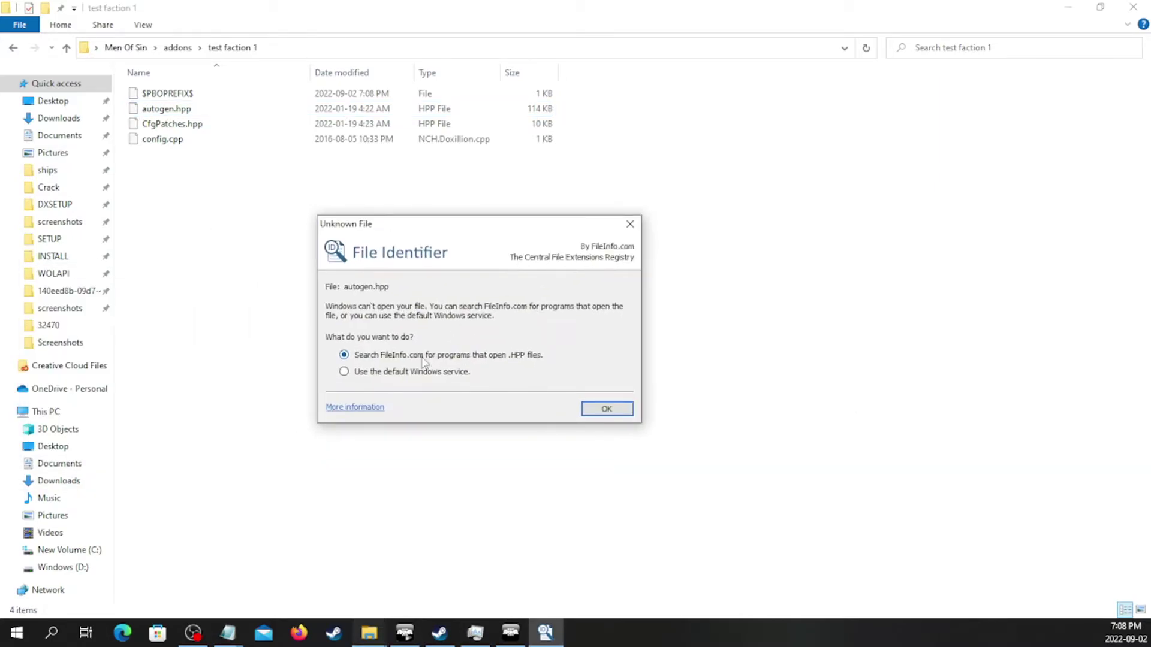
{"action": "left_click", "coordinate": [599, 409]}
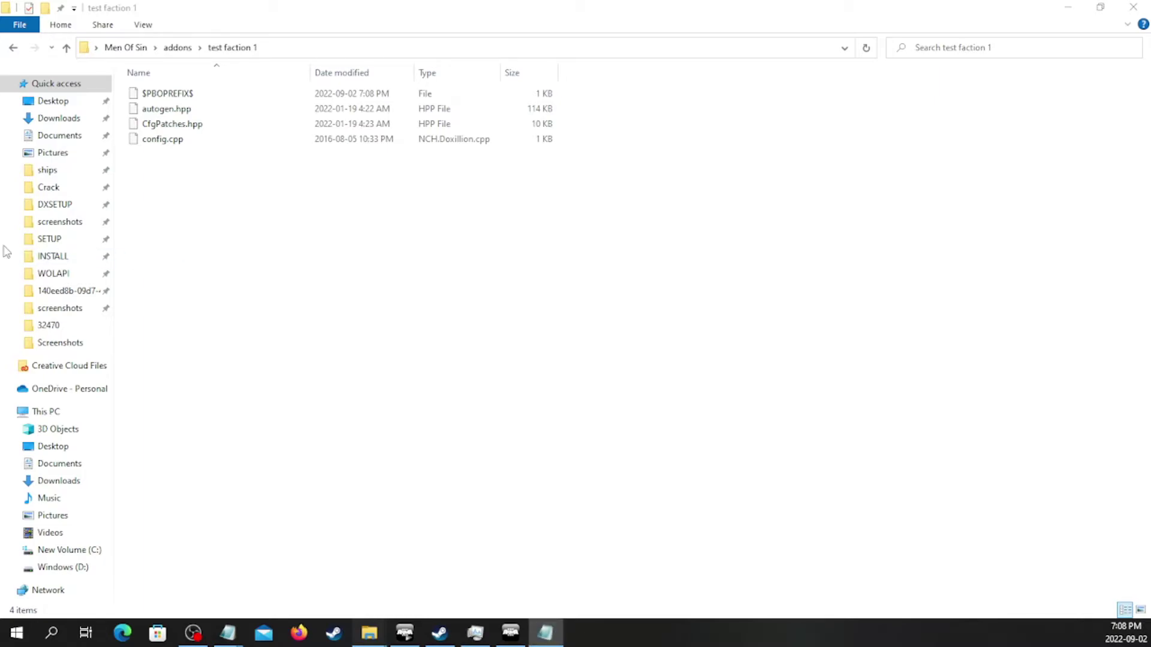
{"action": "left_click_drag", "start_coordinate": [339, 178], "coordinate": [600, 3]}
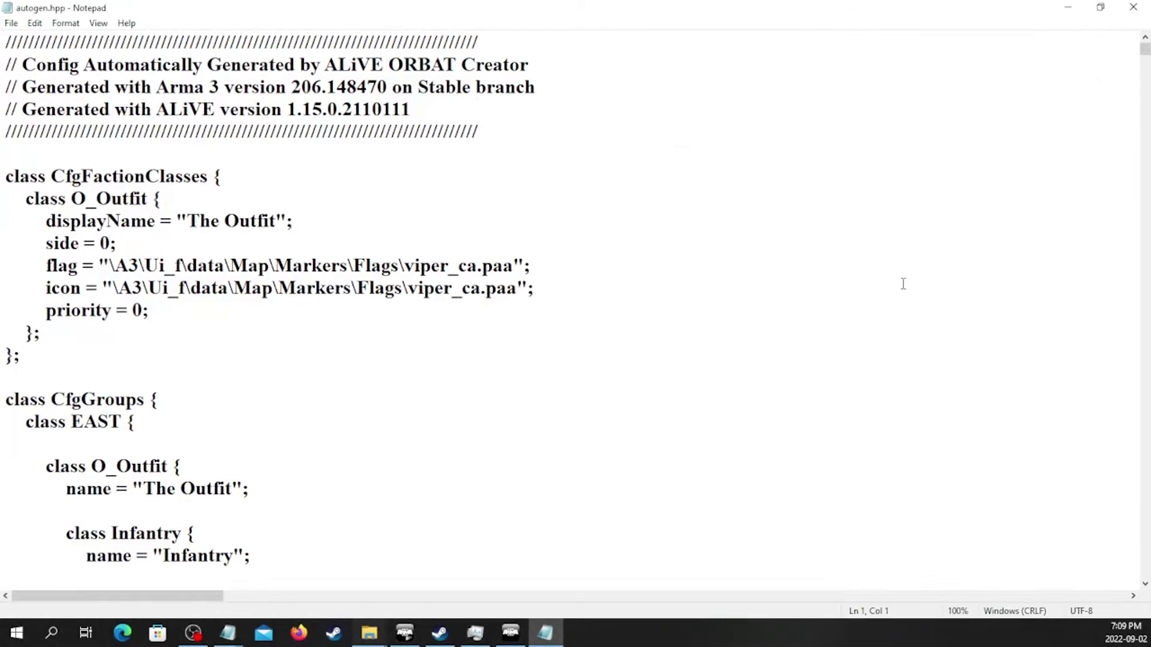
Replace the entire contents of autogen.hpp with the exported faction config from the clipboard
{"action": "left_click", "coordinate": [34, 23]}
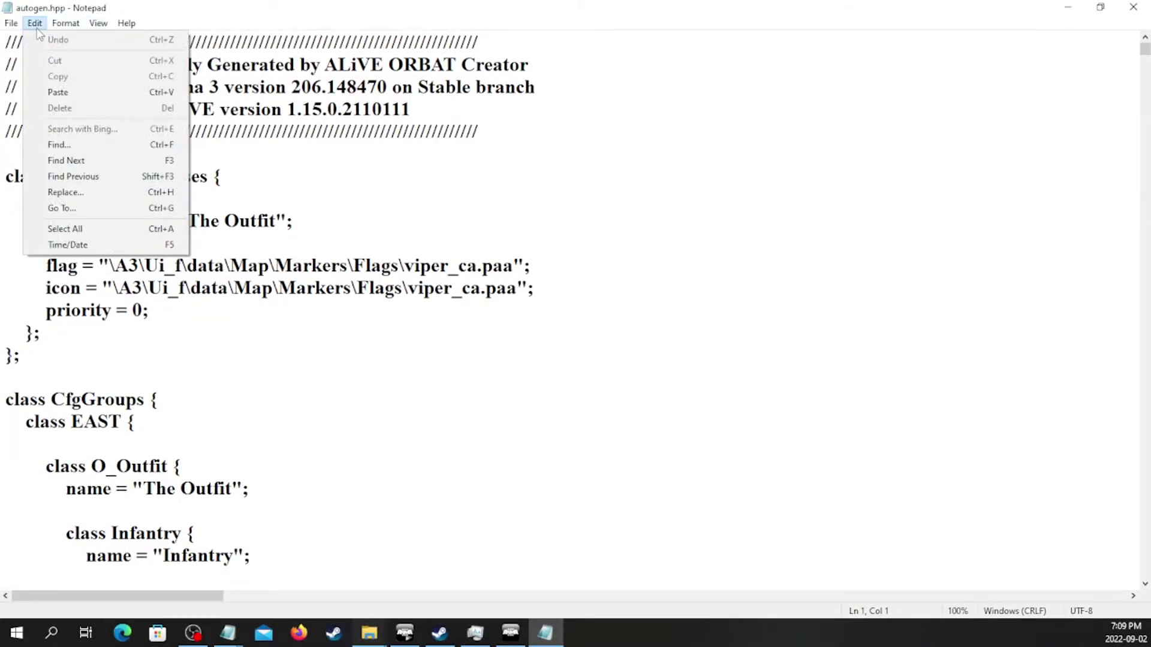
{"action": "left_click", "coordinate": [54, 227]}
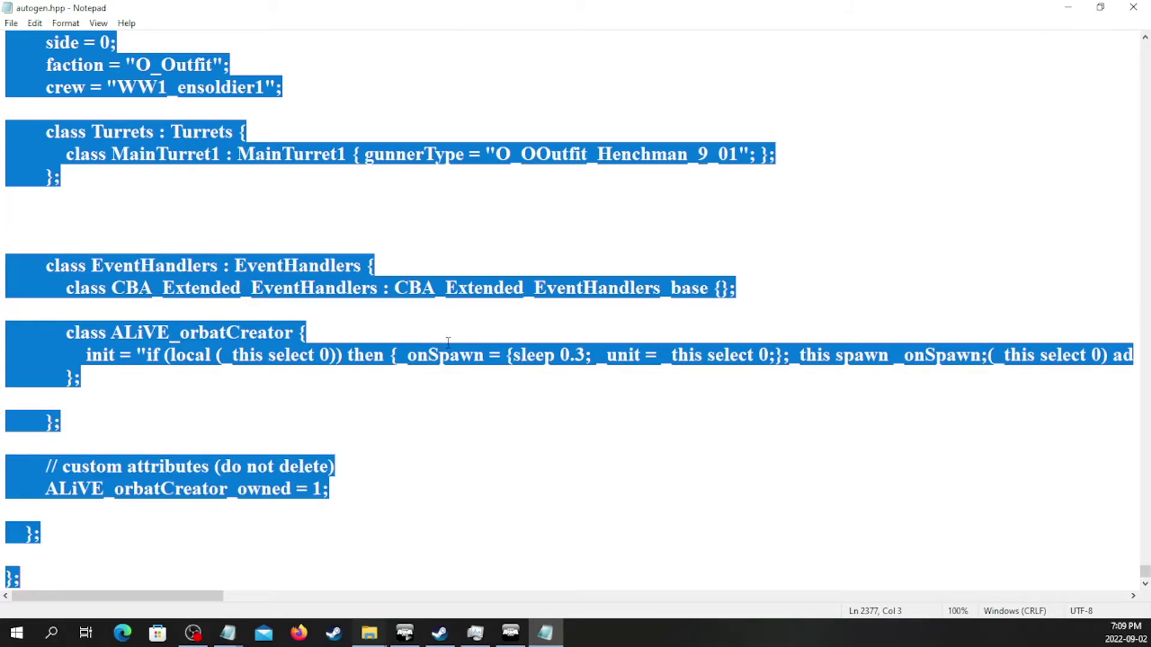
{"action": "key", "text": "BackSpace"}
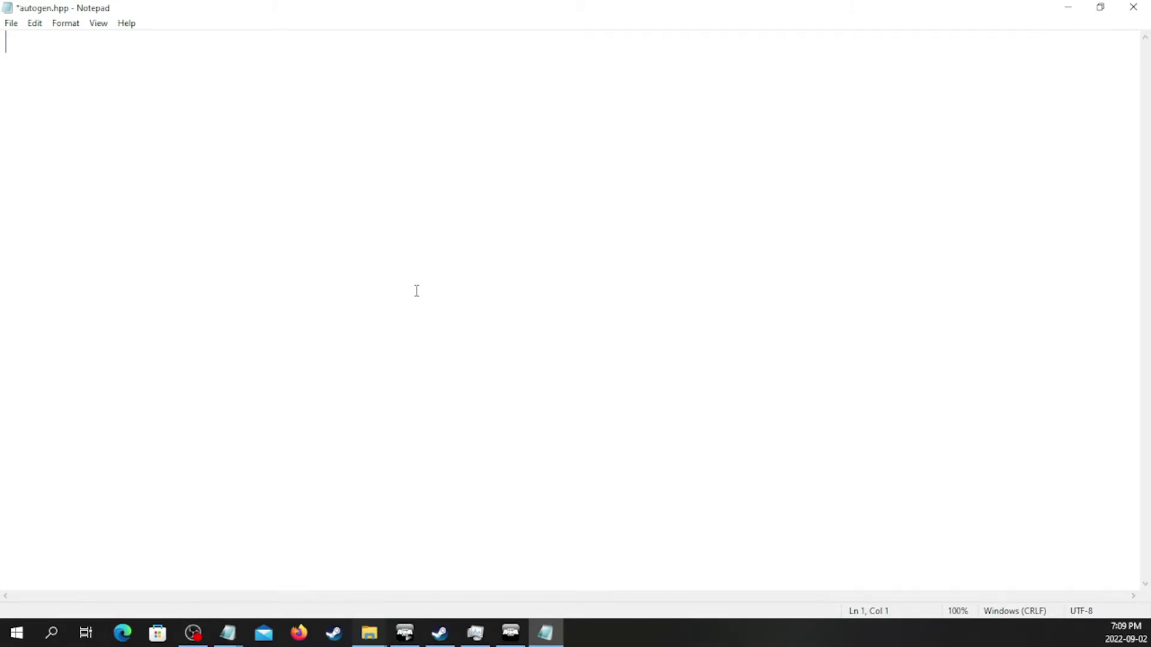
{"action": "key", "text": "ctrl+v"}
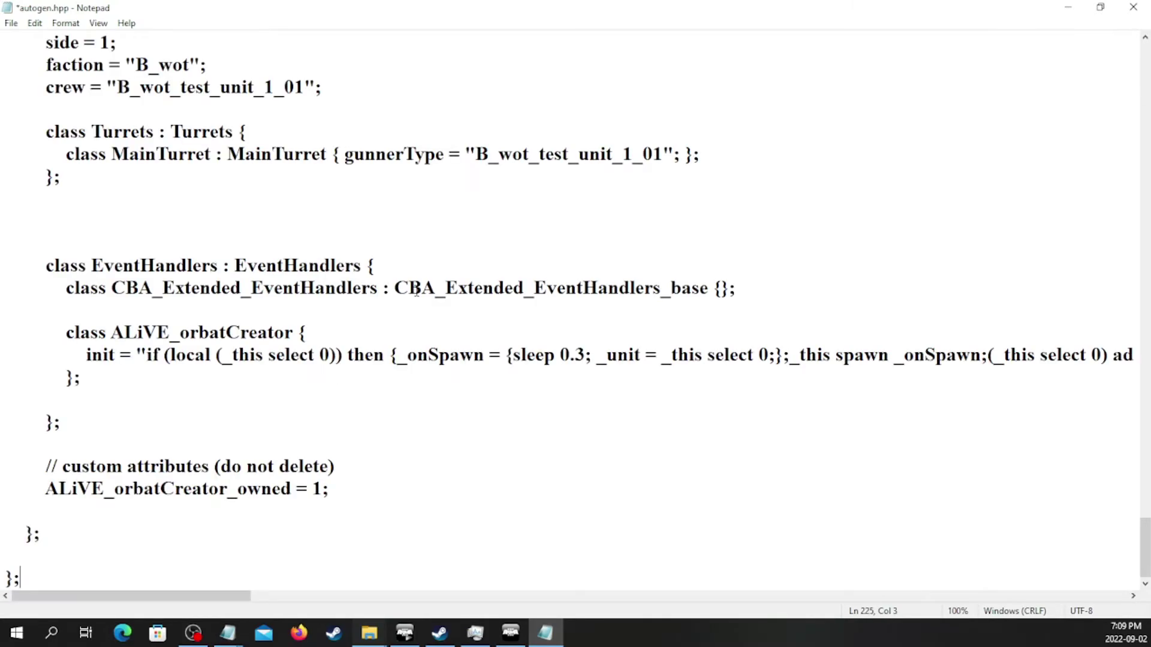
Review the pasted config in autogen.hpp, examining the class definitions for test unit 1 and test vic
{"action": "right_click", "coordinate": [391, 180]}
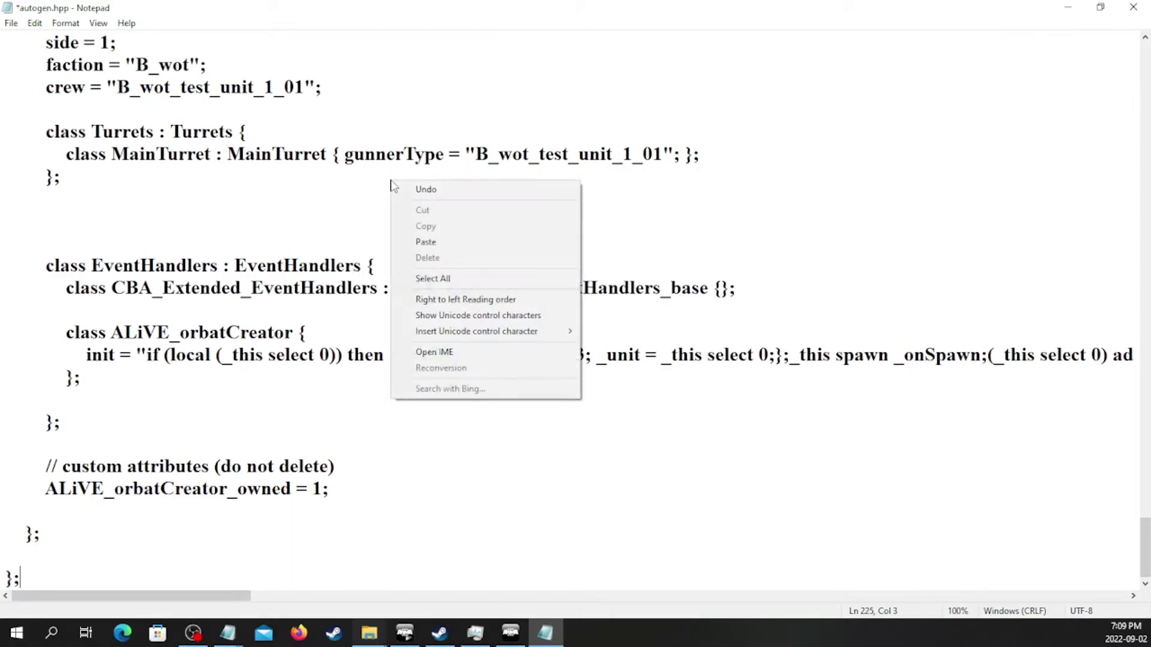
{"action": "left_click", "coordinate": [242, 211]}
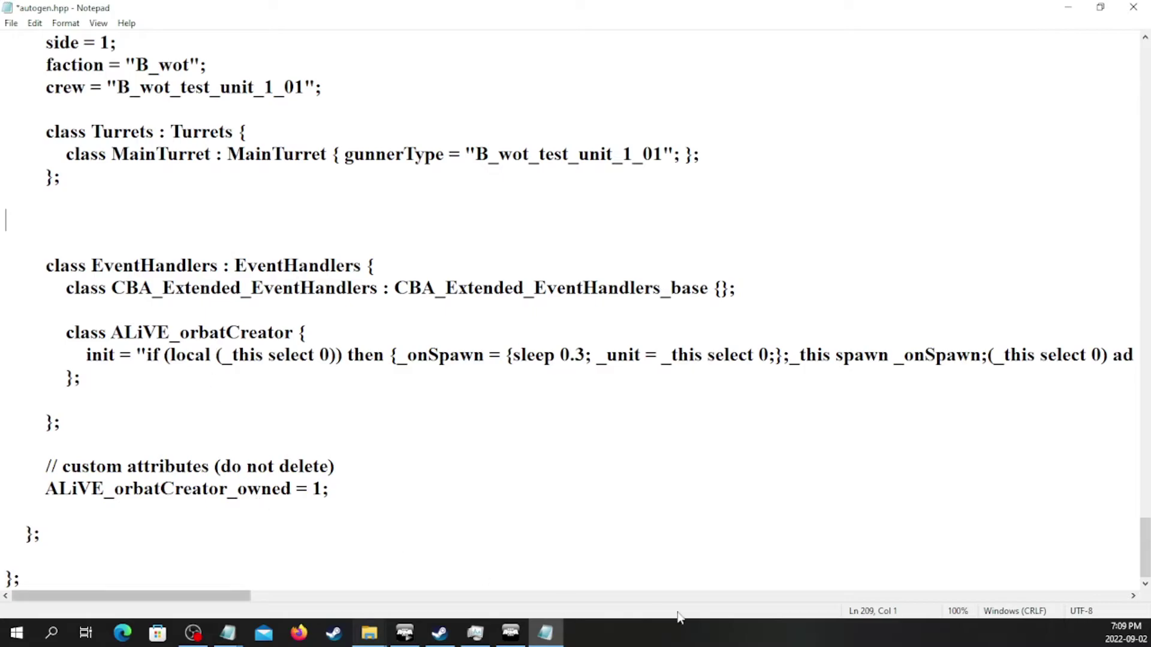
{"action": "scroll", "coordinate": [247, 515], "scroll_direction": "up", "scroll_amount": 9}
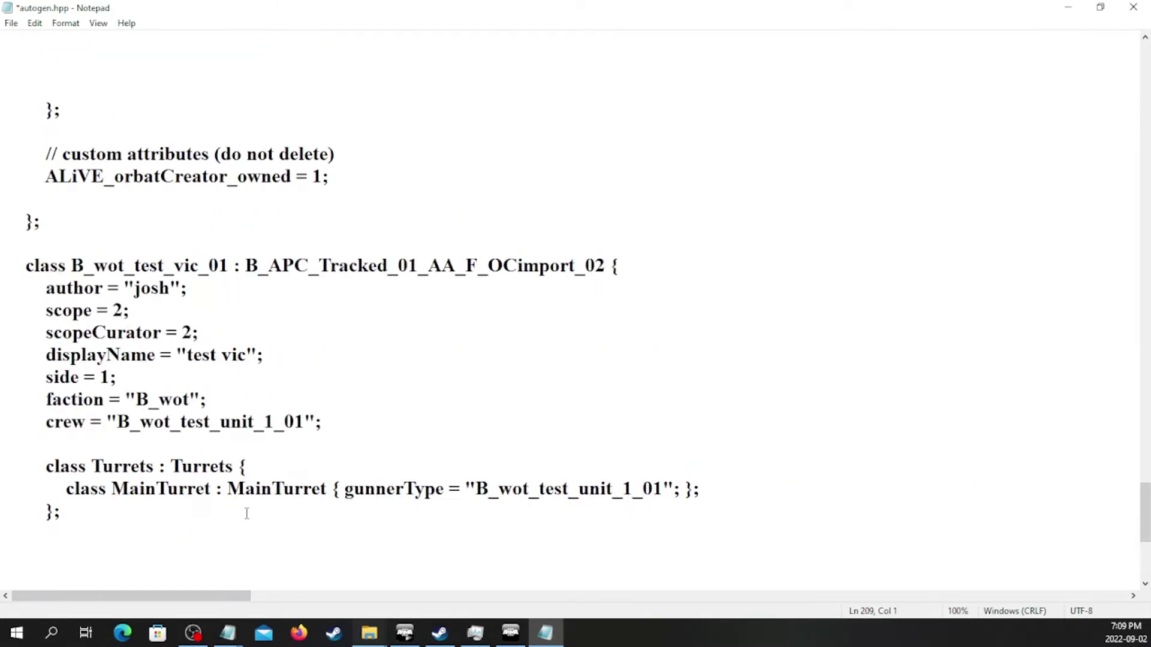
{"action": "scroll", "coordinate": [246, 514], "scroll_direction": "up", "scroll_amount": 13}
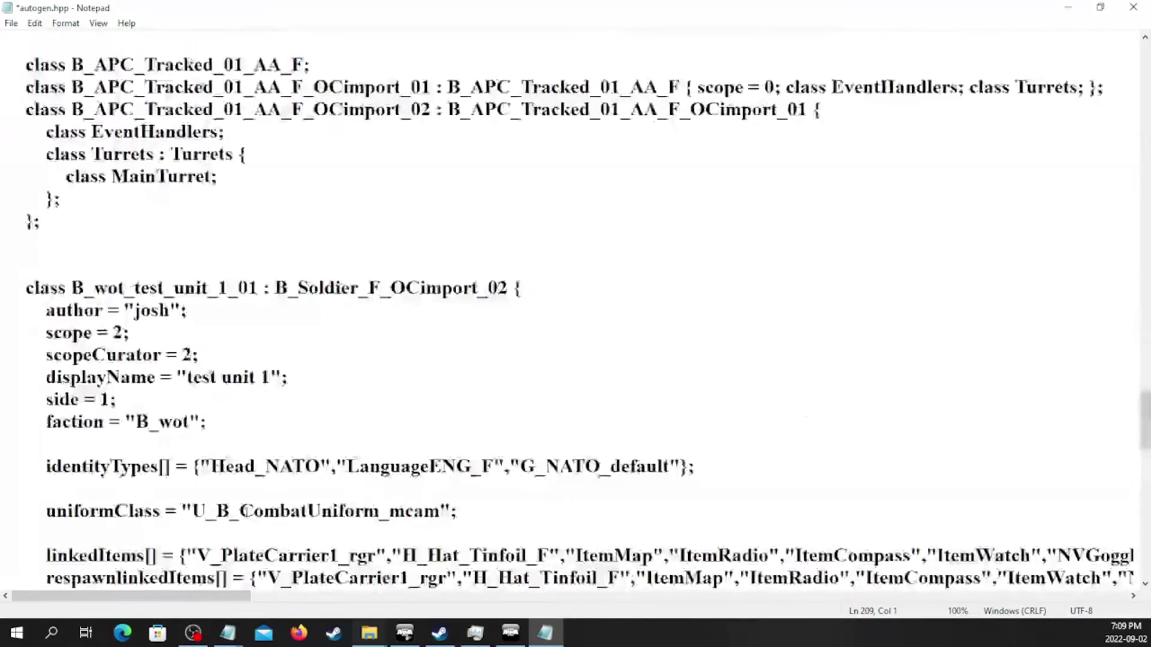
{"action": "scroll", "coordinate": [247, 514], "scroll_direction": "up", "scroll_amount": 5}
{"action": "scroll", "coordinate": [246, 515], "scroll_direction": "down", "scroll_amount": 20}
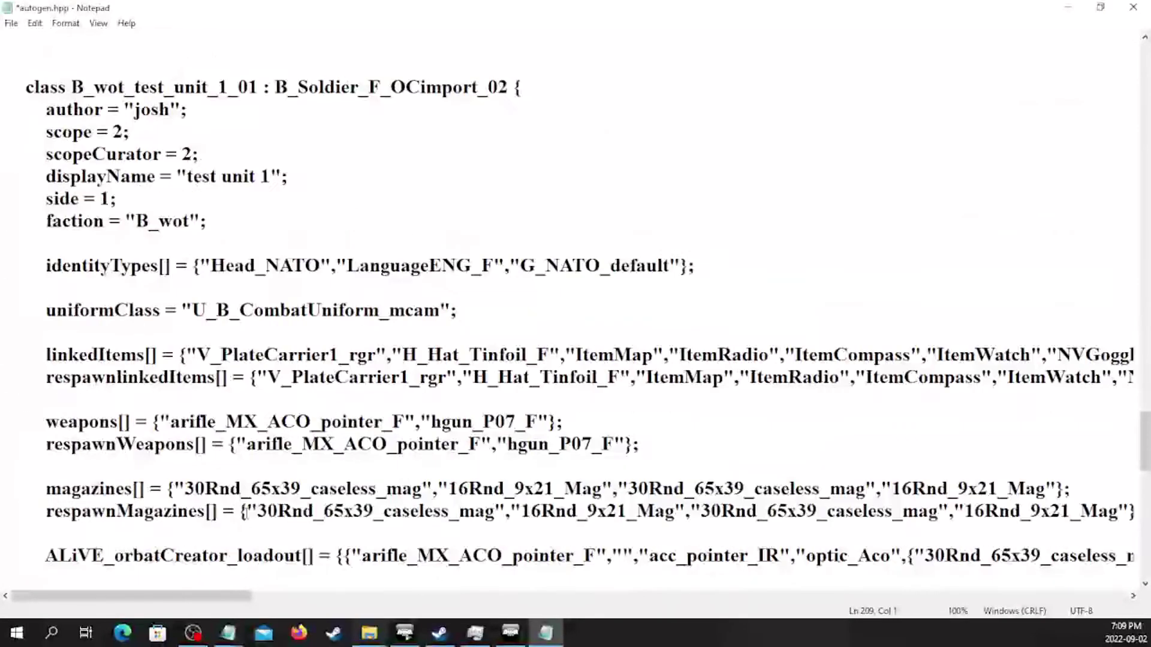
{"action": "scroll", "coordinate": [246, 514], "scroll_direction": "down", "scroll_amount": 3}
{"action": "left_click_drag", "start_coordinate": [60, 199], "coordinate": [390, 200]}
{"action": "left_click", "coordinate": [485, 349]}
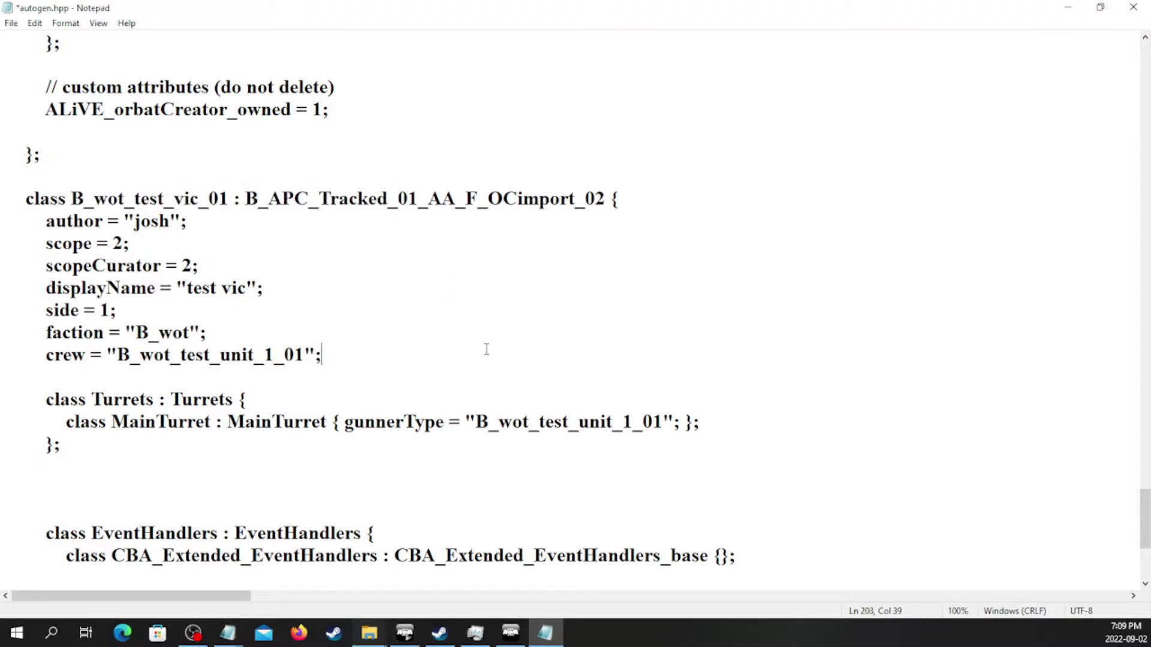
{"action": "scroll", "coordinate": [381, 388], "scroll_direction": "down", "scroll_amount": 4}
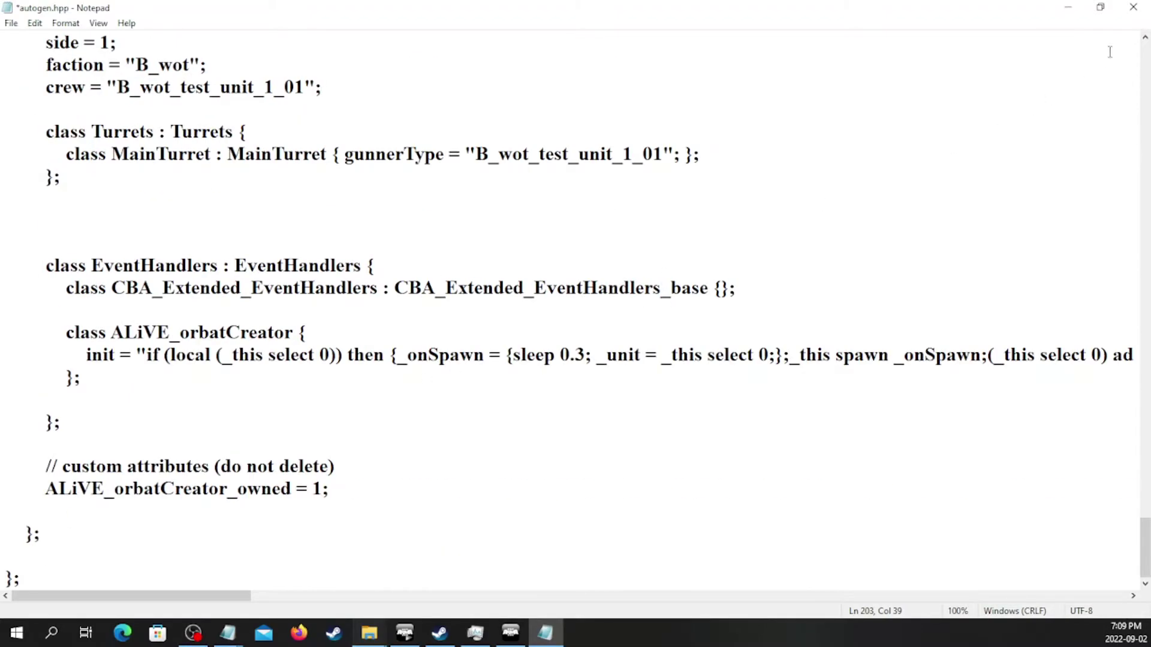
Close autogen.hpp and save its changes
{"action": "left_click", "coordinate": [1132, 8]}
{"action": "left_click", "coordinate": [535, 330]}
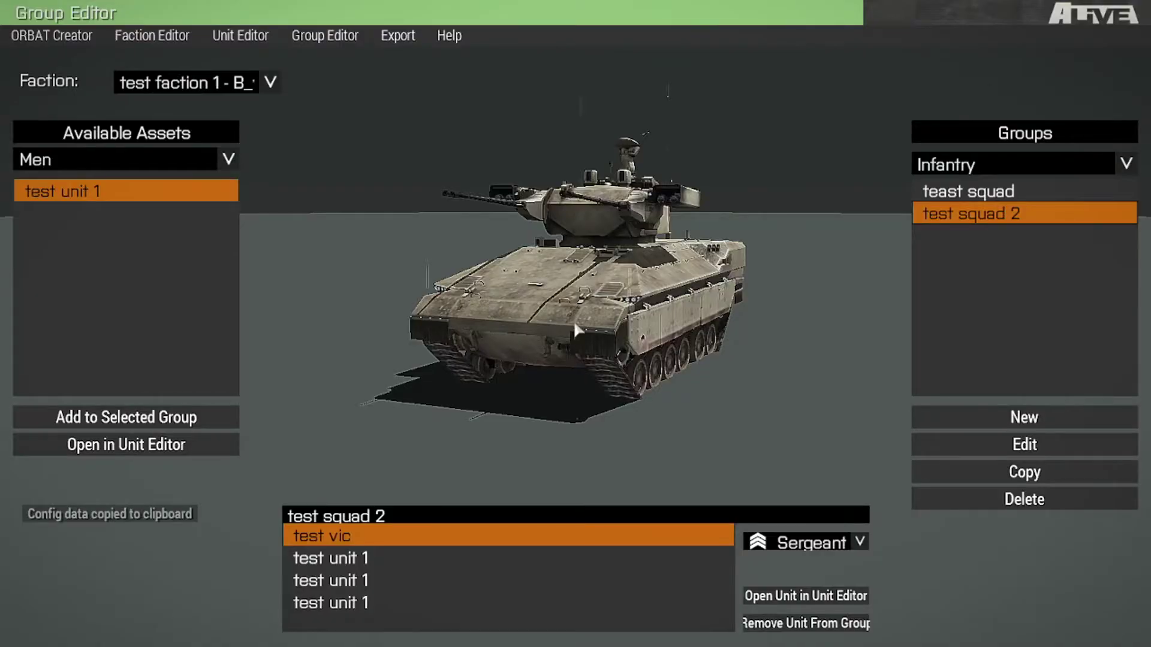
Export the CfgPatches config of test faction 1 to the clipboard
{"action": "left_click", "coordinate": [396, 40]}
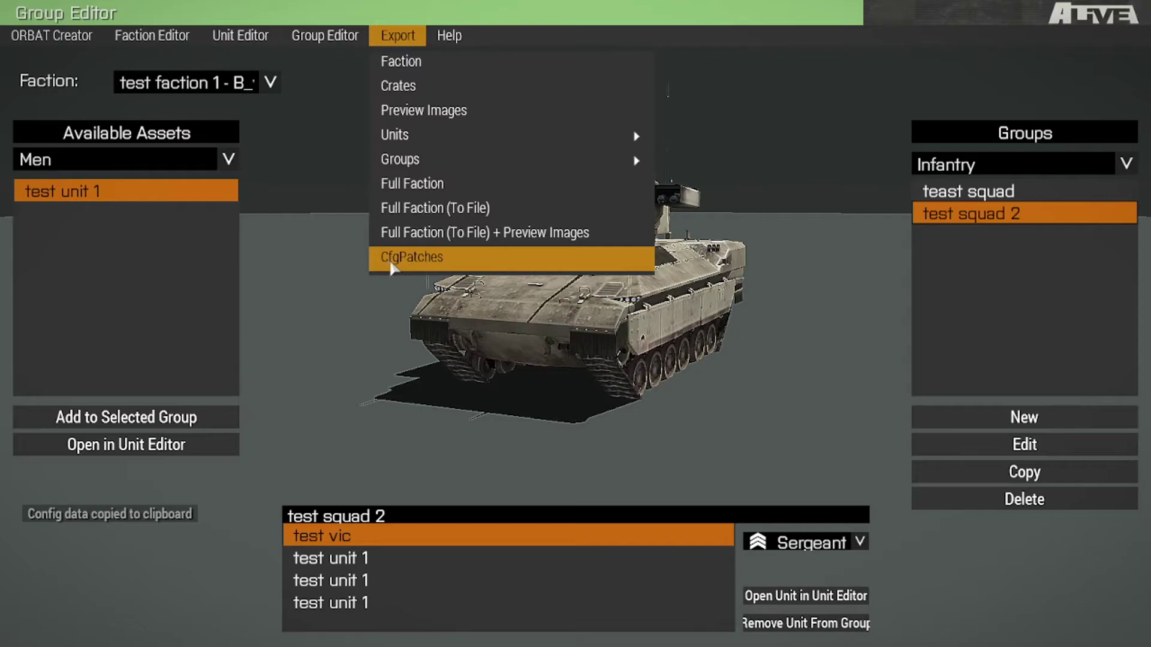
{"action": "left_click", "coordinate": [433, 262]}
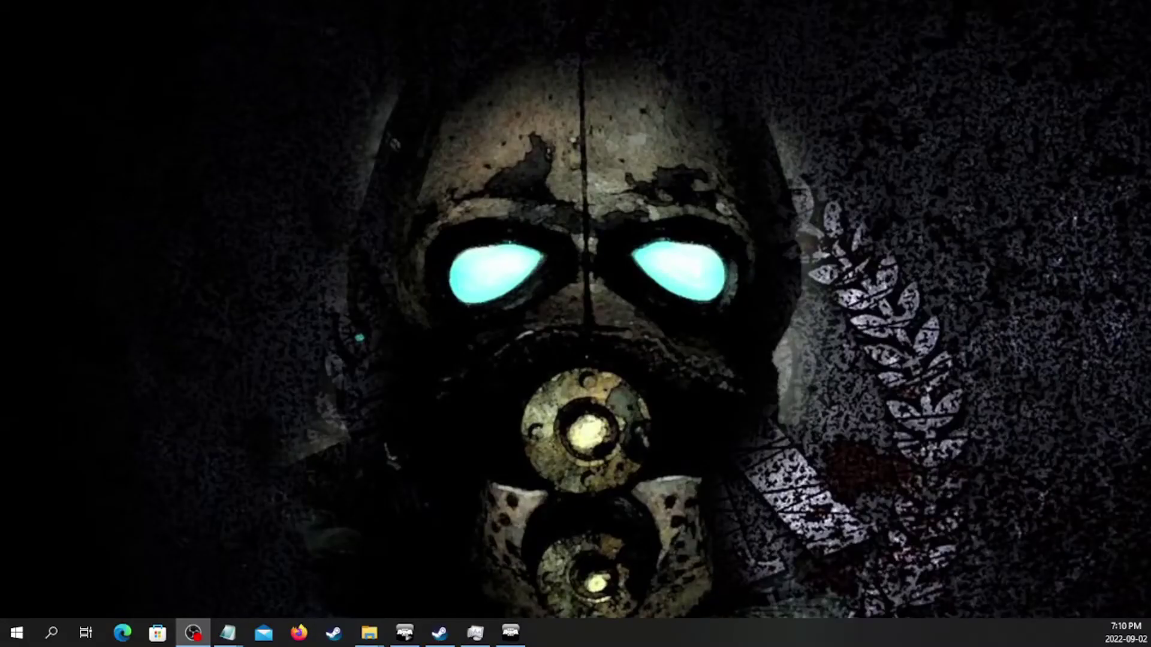
Switch to File Explorer and open CfgPatches.hpp from the test faction 1 folder in a maximized Notepad window
{"action": "left_click", "coordinate": [369, 633]}
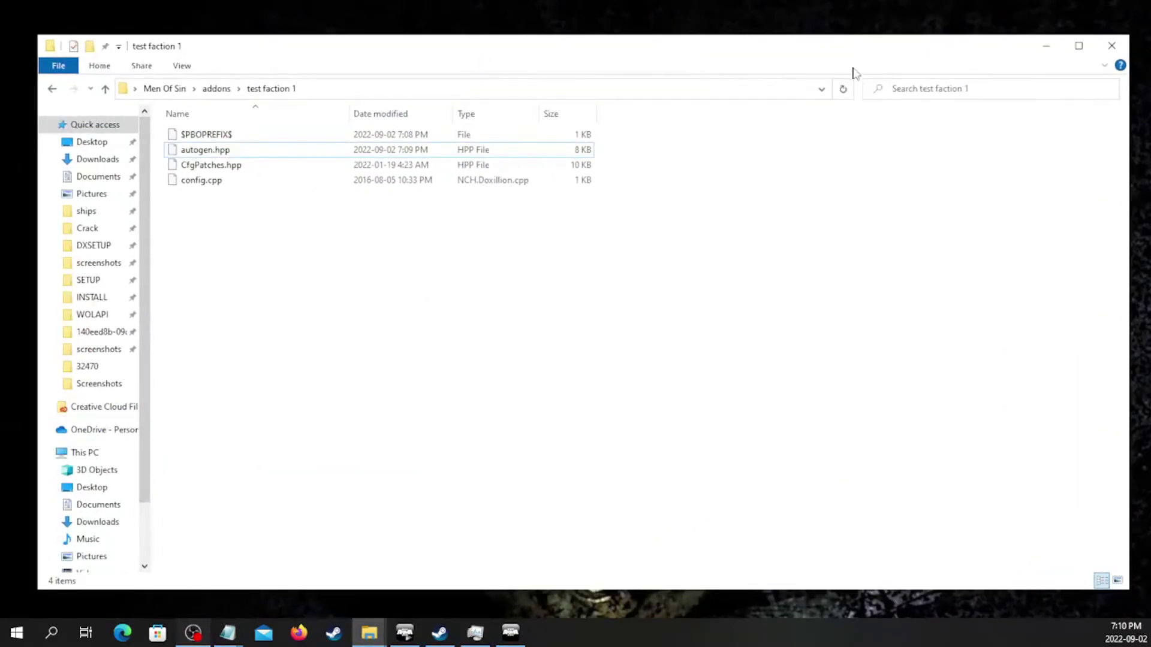
{"action": "left_click", "coordinate": [1079, 47]}
{"action": "left_click", "coordinate": [190, 110]}
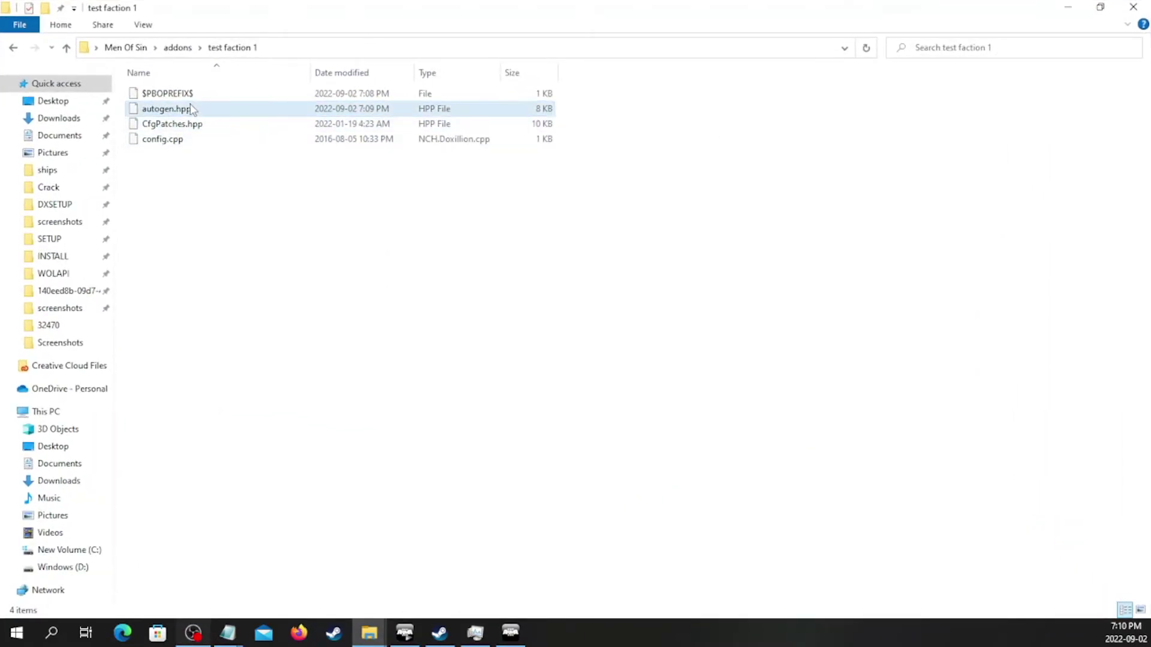
{"action": "double_click", "coordinate": [187, 122]}
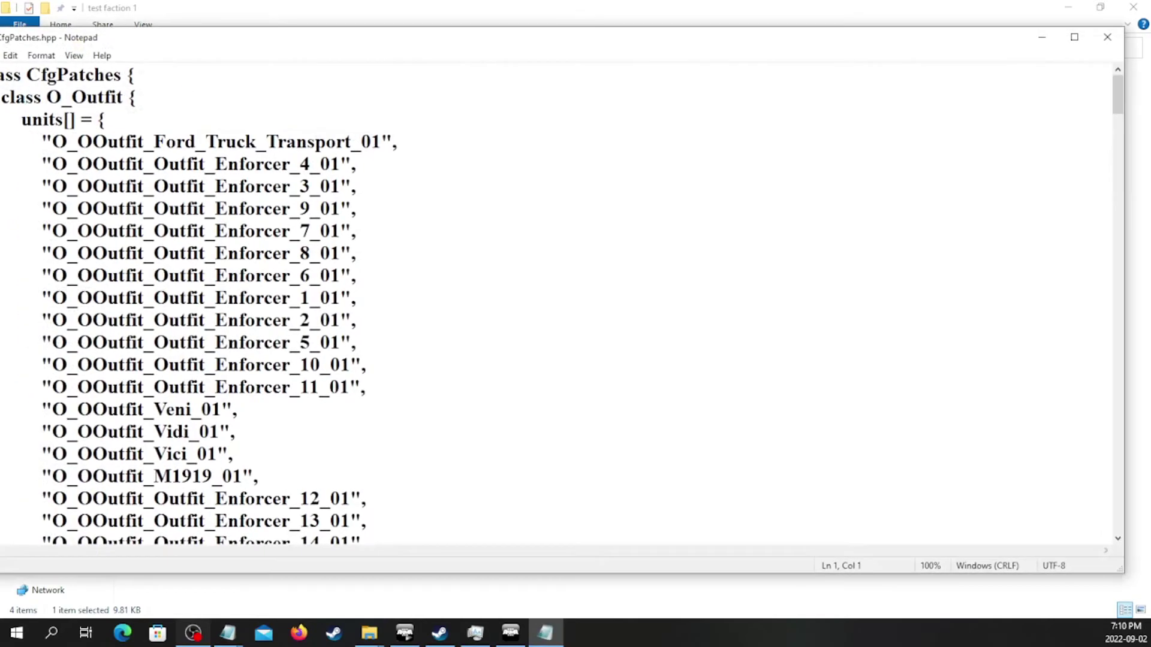
{"action": "left_click", "coordinate": [1074, 37]}
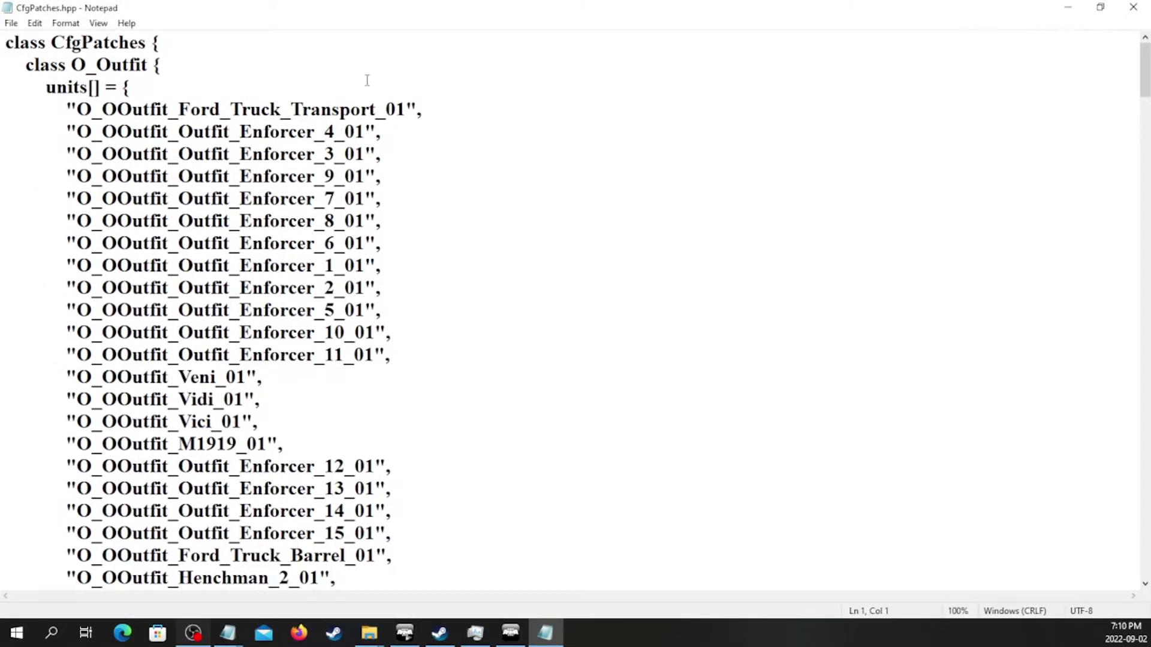
Replace the entire contents of CfgPatches.hpp with the exported CfgPatches config from the clipboard
{"action": "scroll", "coordinate": [124, 171], "scroll_direction": "down", "scroll_amount": 1}
{"action": "scroll", "coordinate": [124, 171], "scroll_direction": "up", "scroll_amount": 1}
{"action": "left_click", "coordinate": [12, 22]}
{"action": "mouse_move", "coordinate": [35, 23]}
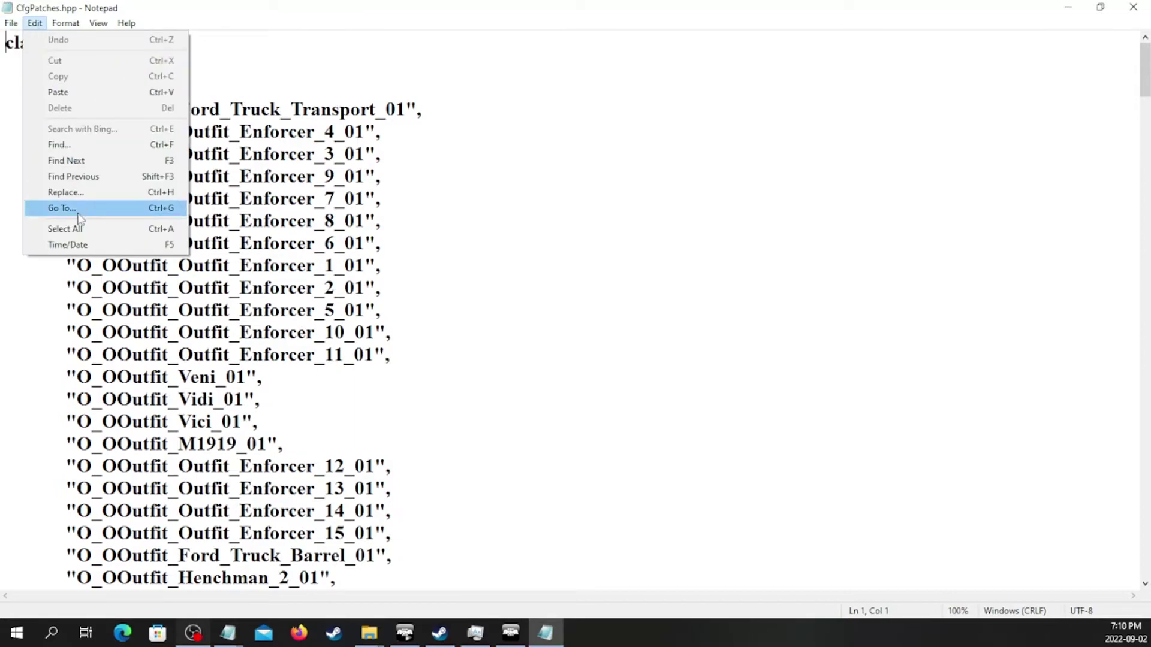
{"action": "left_click", "coordinate": [66, 228]}
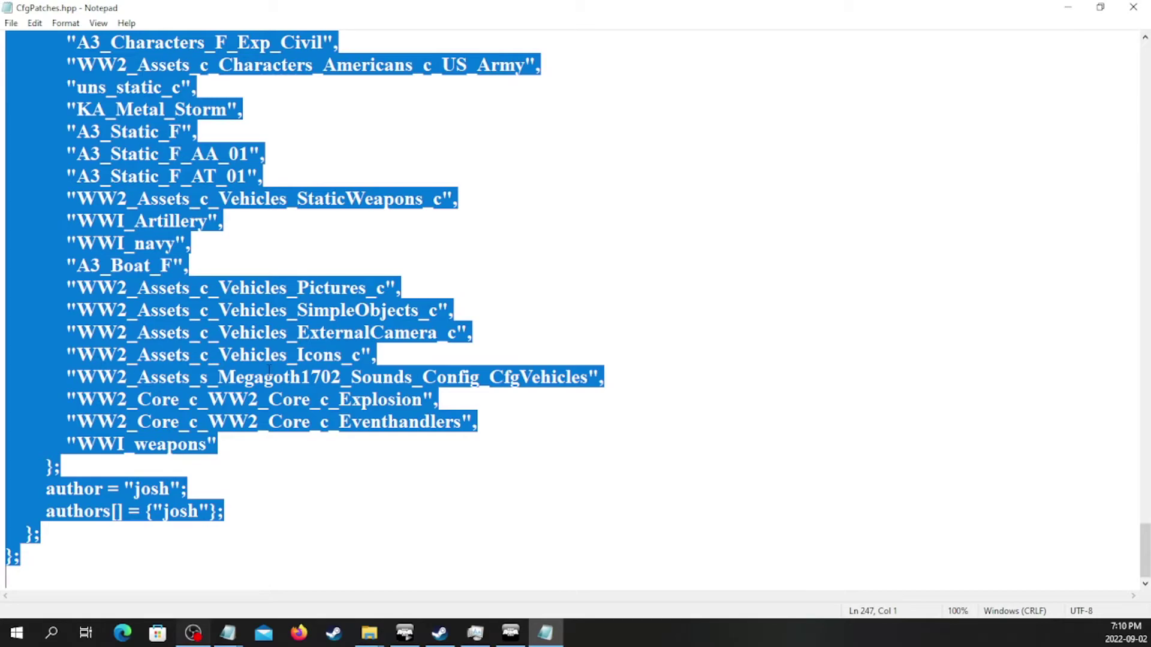
{"action": "key", "text": "BackSpace"}
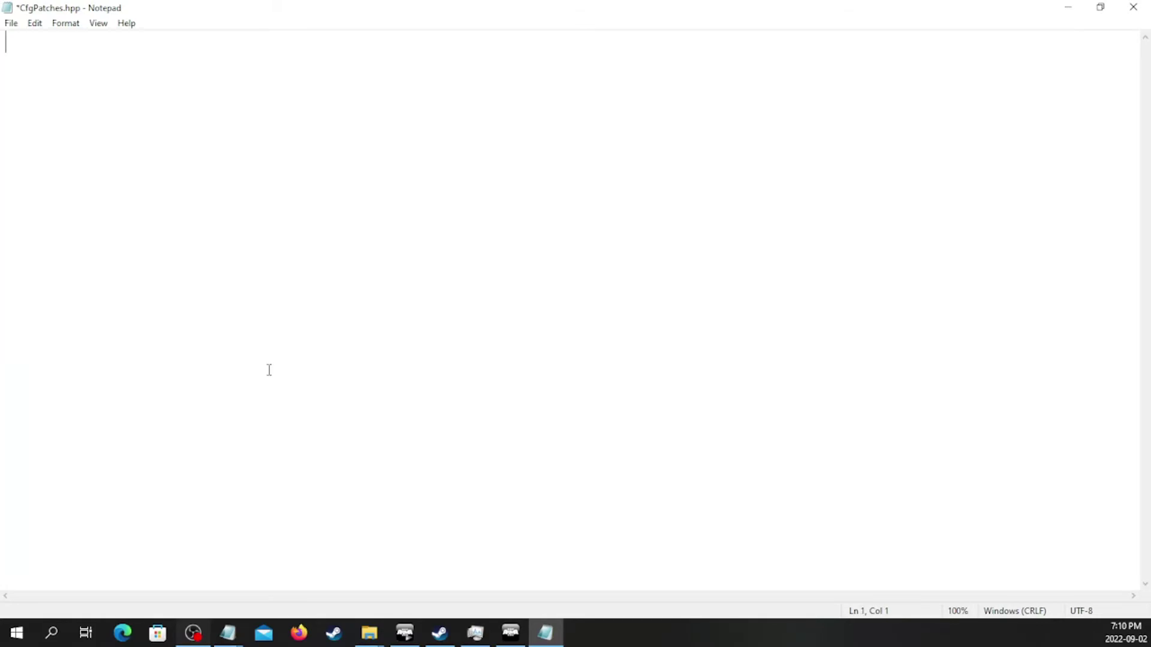
{"action": "right_click", "coordinate": [269, 369]}
{"action": "left_click", "coordinate": [294, 433]}
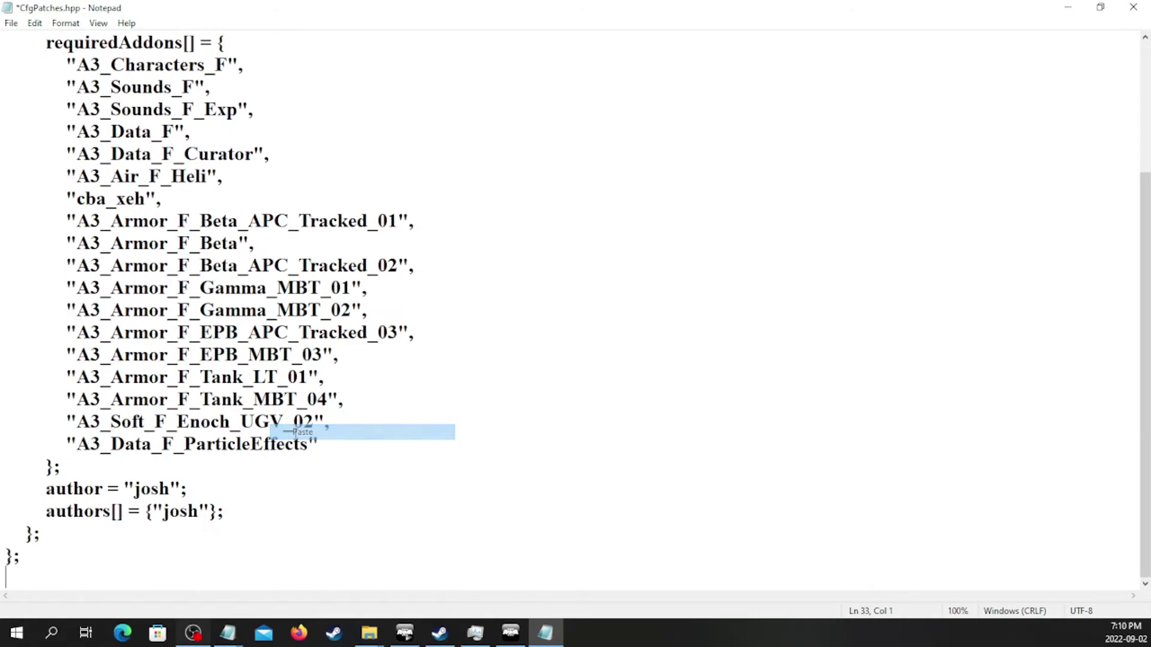
Close CfgPatches.hpp and save its changes
{"action": "scroll", "coordinate": [252, 467], "scroll_direction": "up", "scroll_amount": 3}
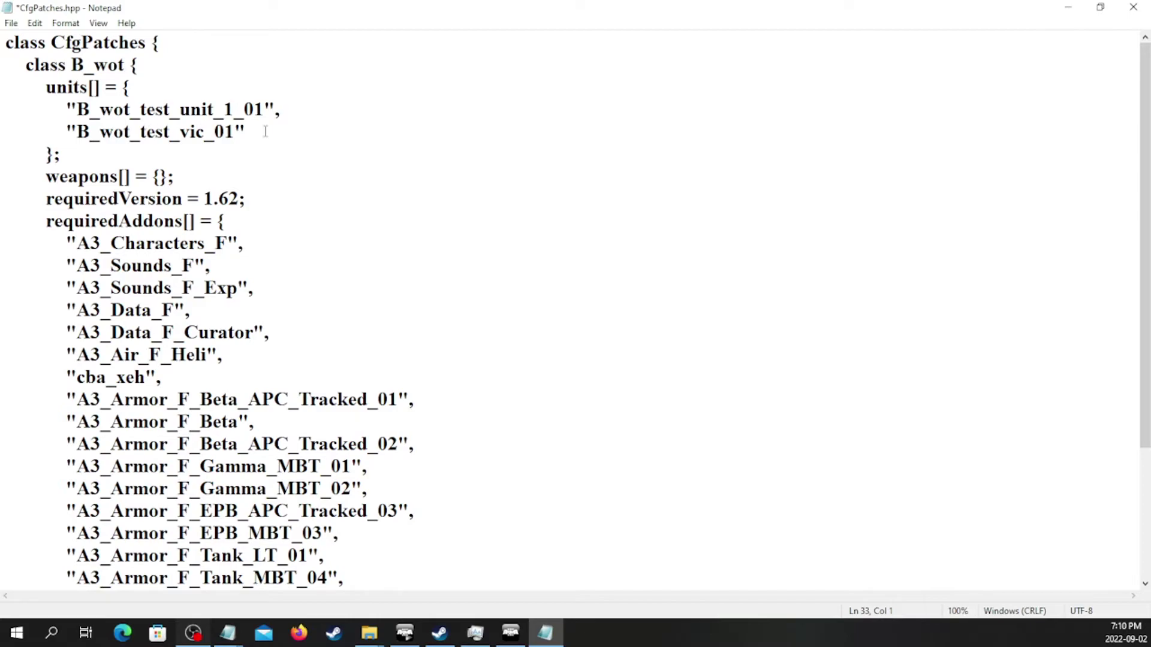
{"action": "left_click", "coordinate": [1133, 7]}
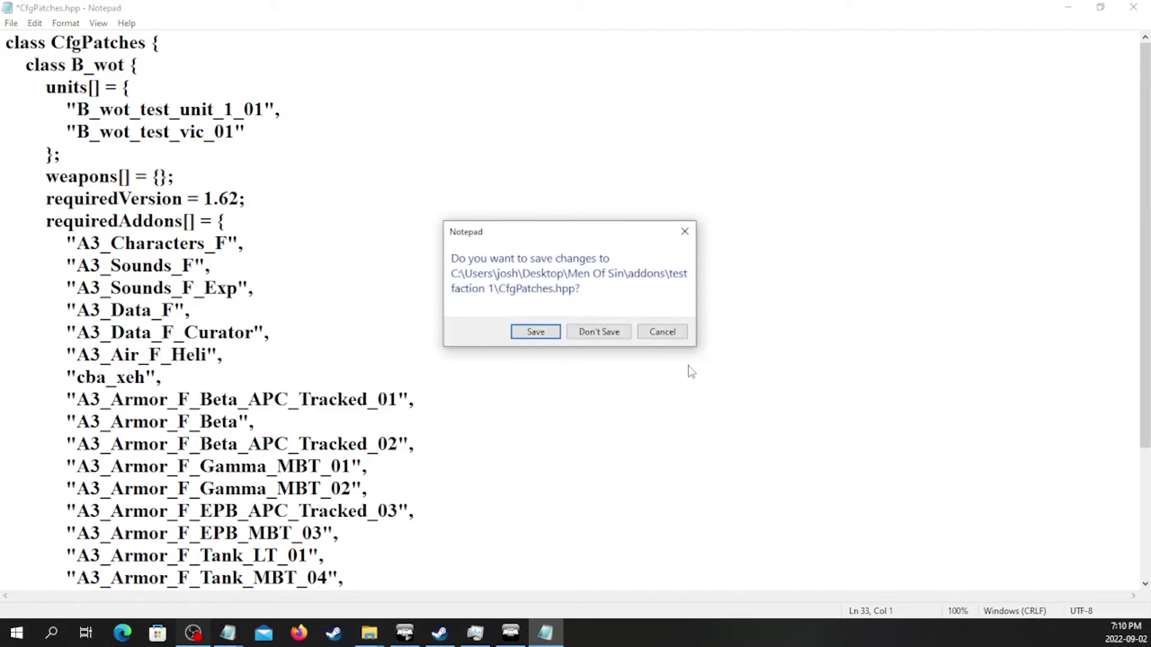
{"action": "left_click", "coordinate": [536, 332]}
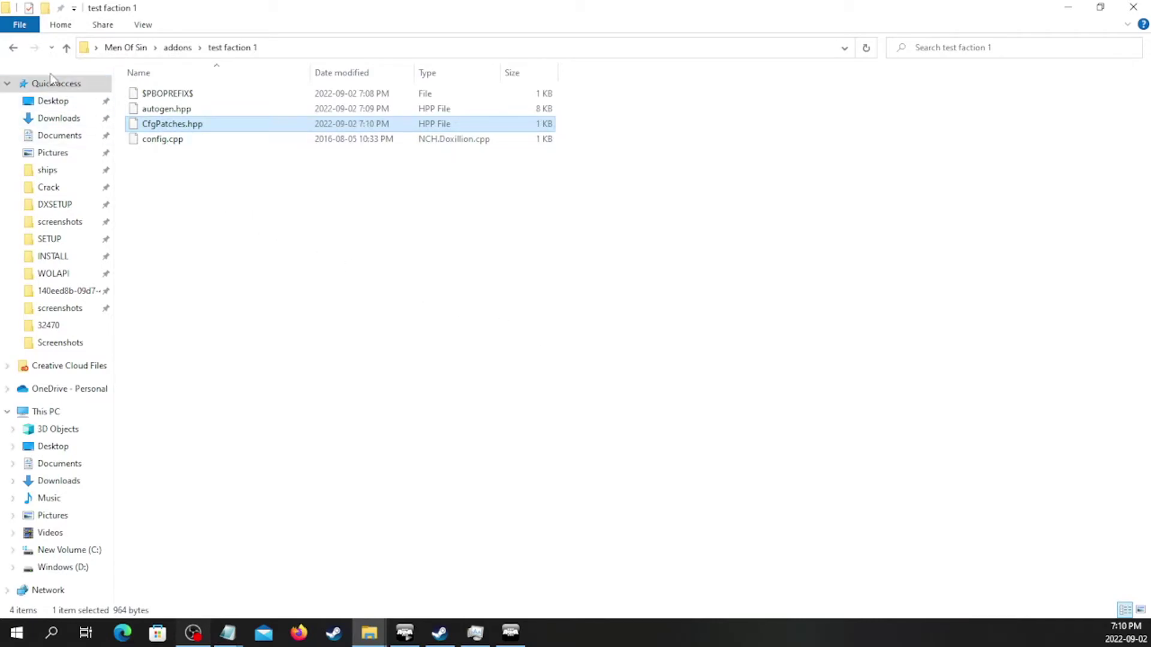
Pack the test faction 1 folder into test faction 1.pbo with PBO Manager and delete the source folder from addons
{"action": "left_click", "coordinate": [13, 49]}
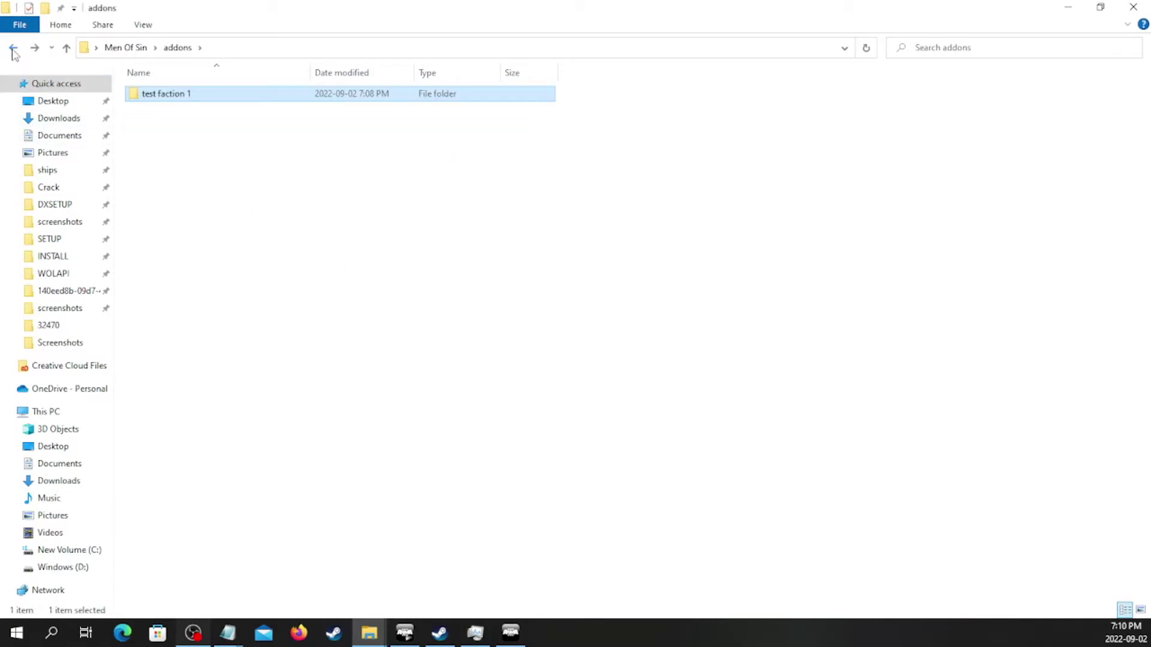
{"action": "right_click", "coordinate": [183, 101]}
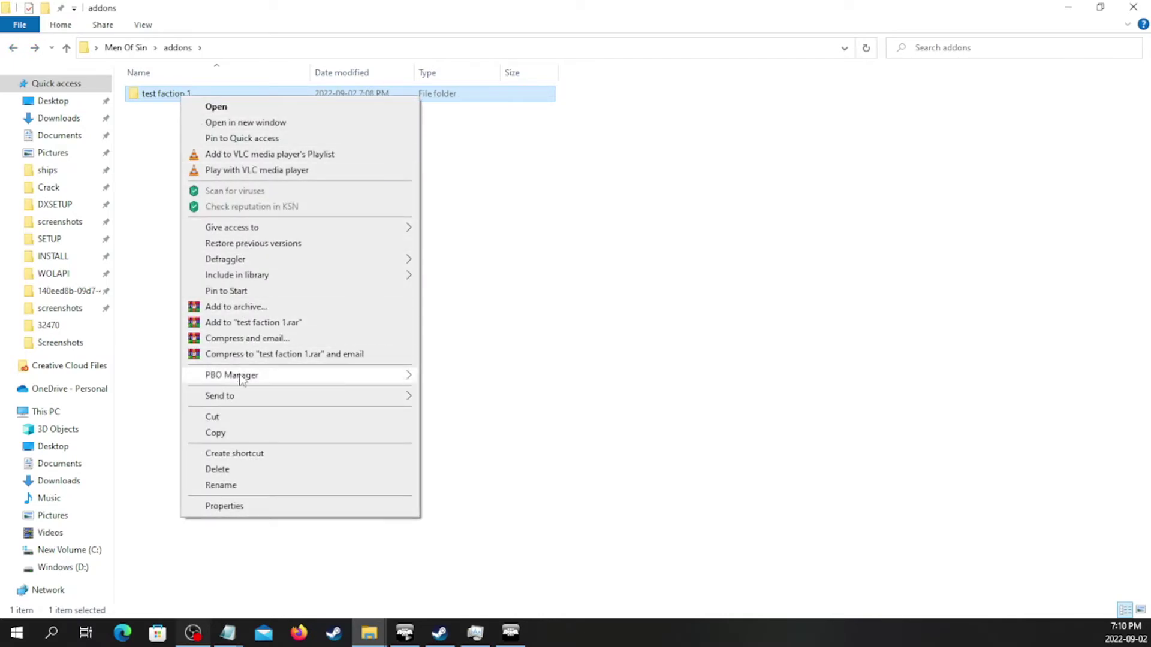
{"action": "mouse_move", "coordinate": [240, 380]}
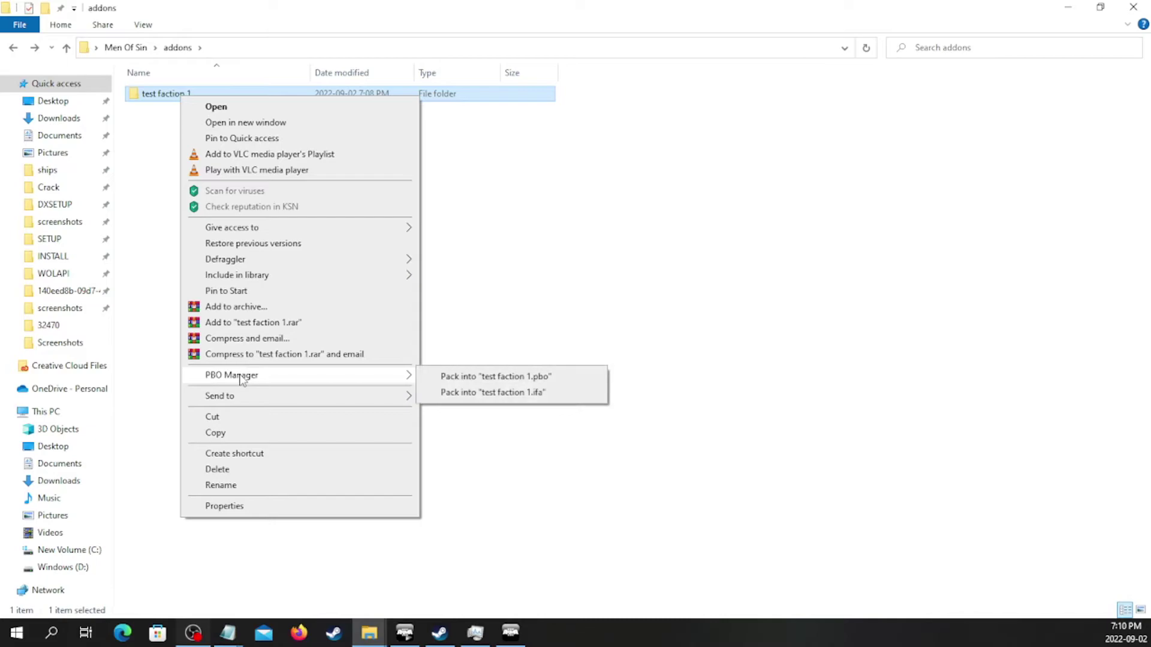
{"action": "left_click", "coordinate": [478, 377]}
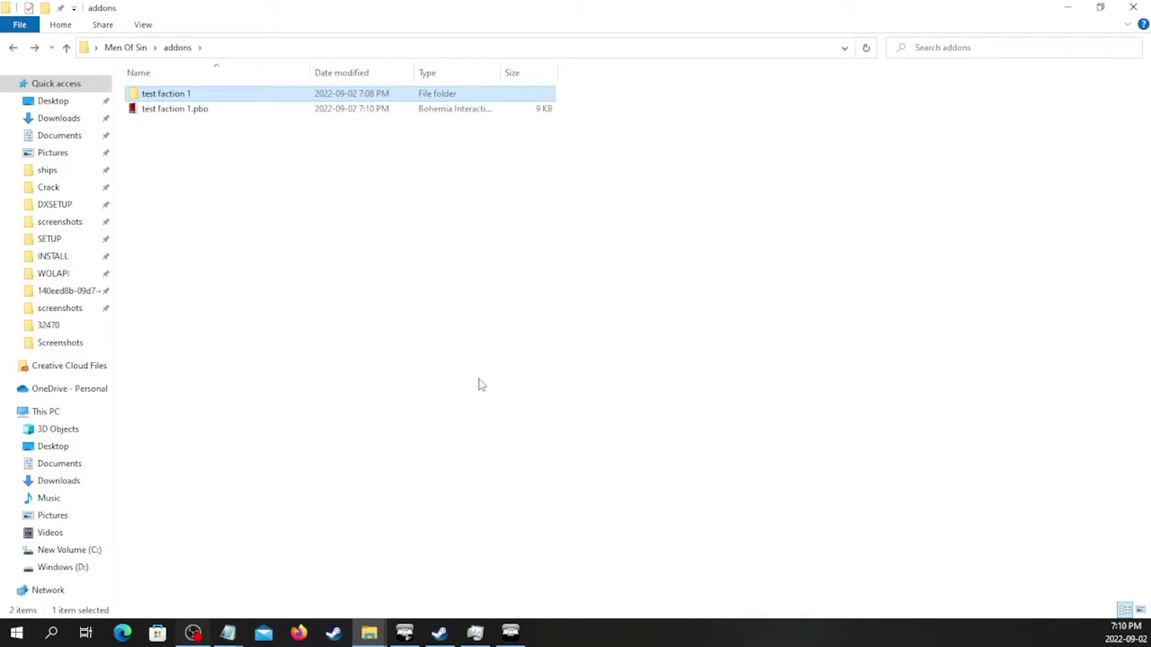
{"action": "key", "text": "Delete"}
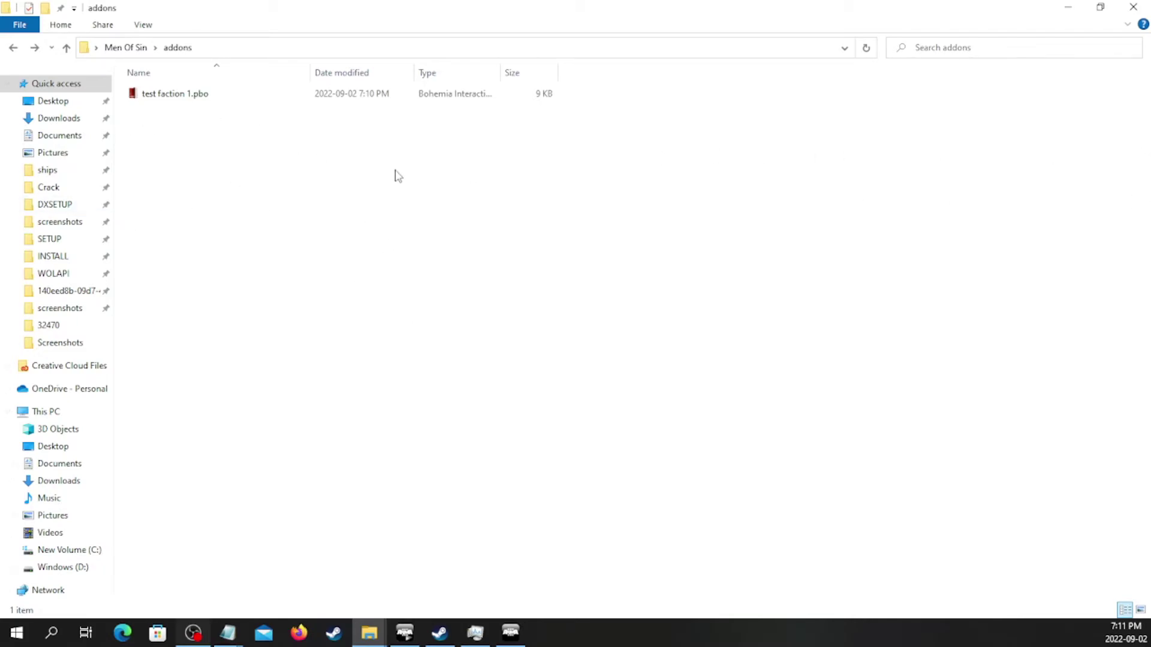
Duplicate test faction 1.pbo and extract the copy with PBO Manager into a folder named test faction 1 - Copy
{"action": "left_click", "coordinate": [203, 95]}
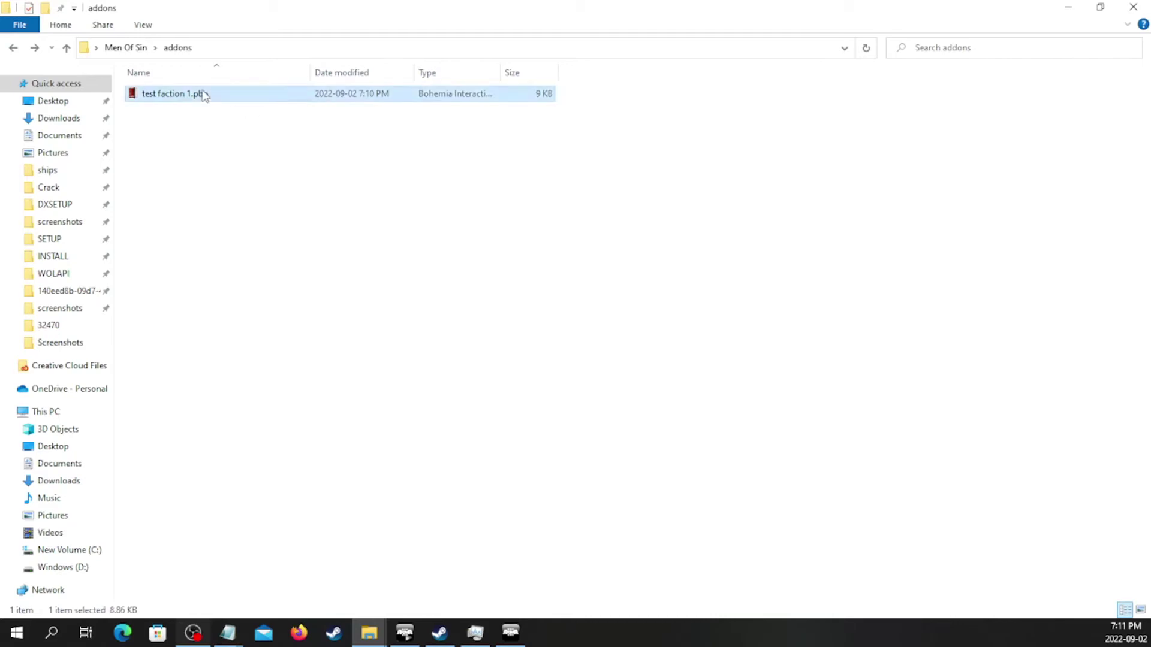
{"action": "left_click", "coordinate": [196, 188]}
{"action": "key", "text": "ctrl+v"}
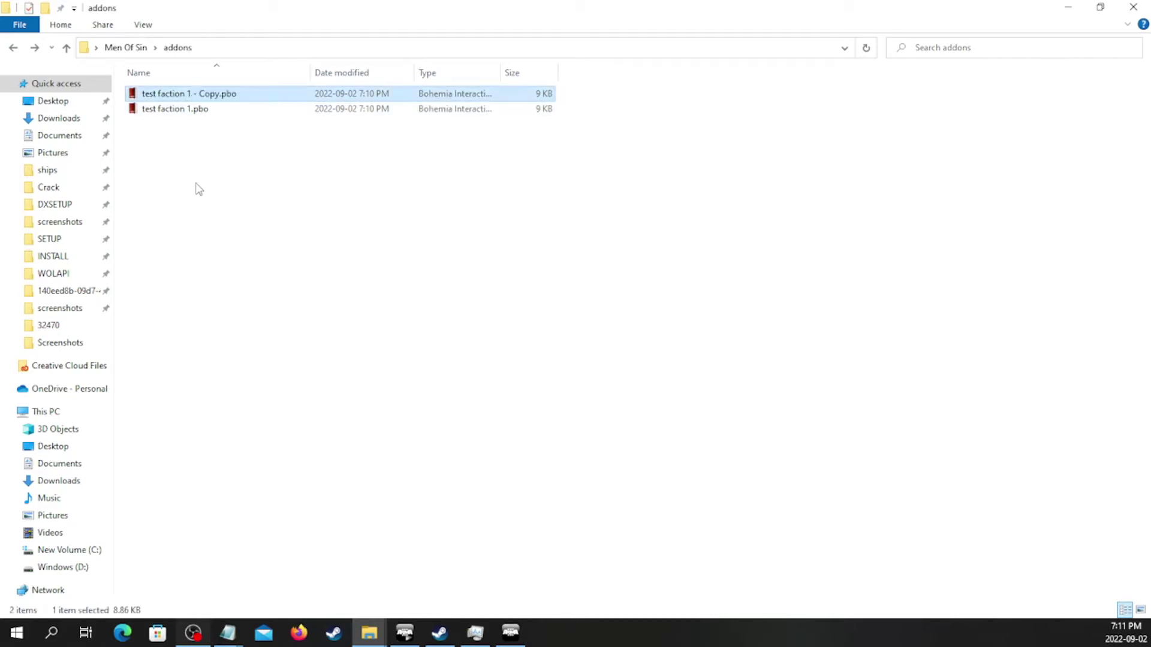
{"action": "right_click", "coordinate": [219, 97]}
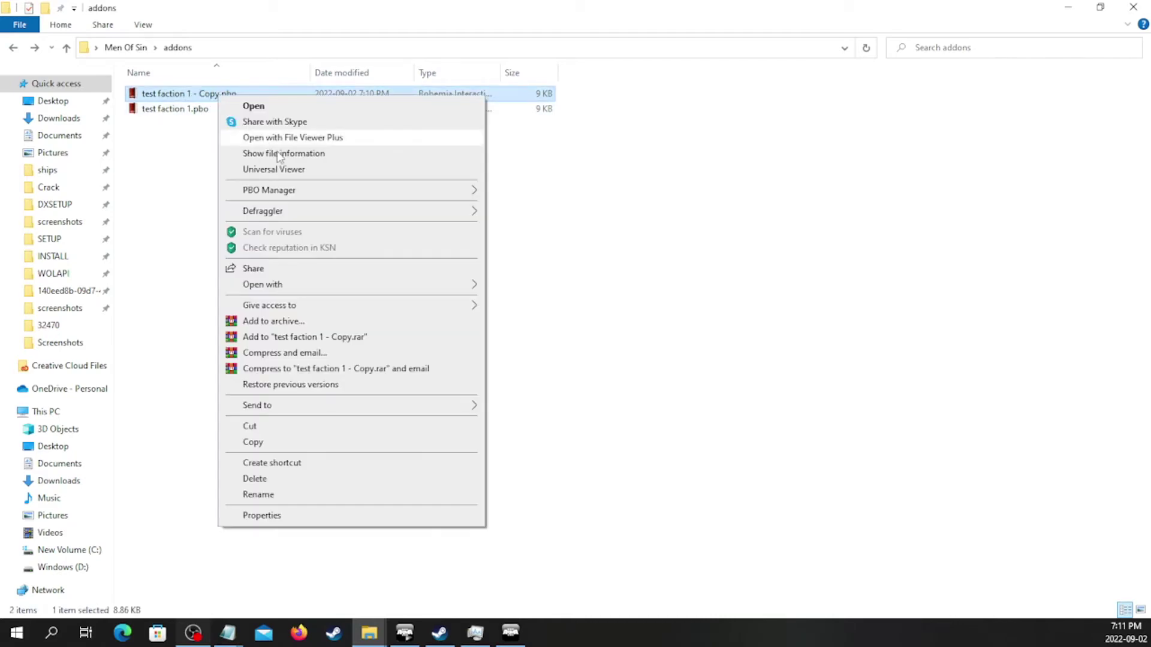
{"action": "mouse_move", "coordinate": [473, 190]}
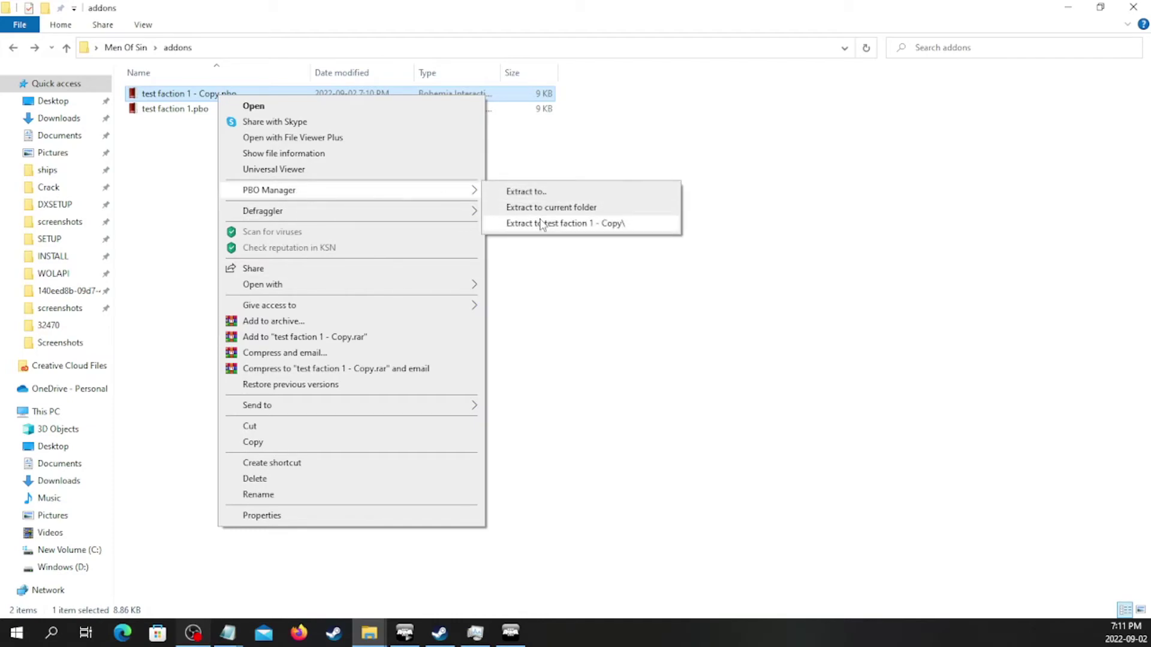
{"action": "left_click", "coordinate": [547, 223]}
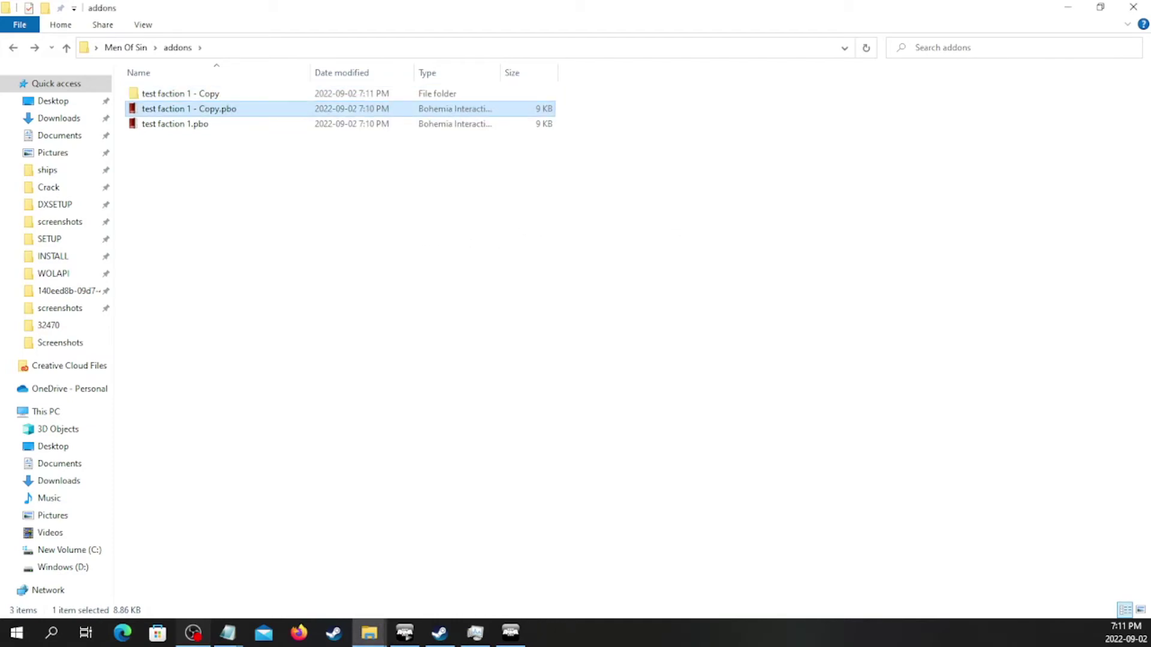
{"action": "double_click", "coordinate": [206, 95]}
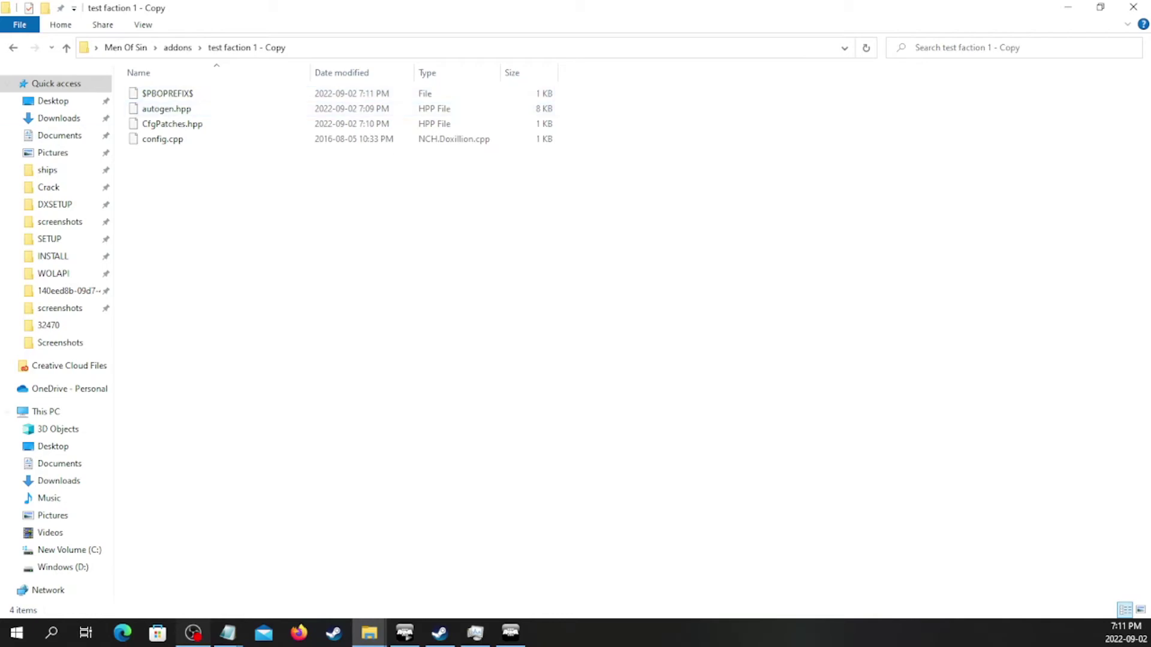
{"action": "left_click", "coordinate": [13, 47]}
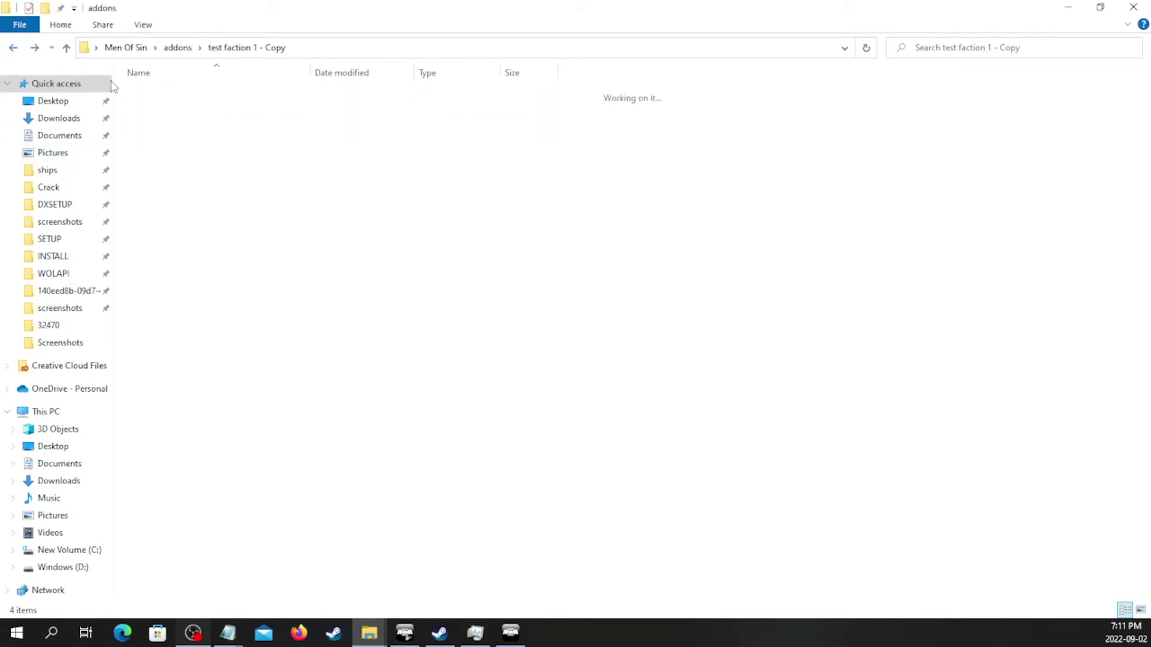
Rename the extracted folder to test faction 2 and delete test faction 1 - Copy.pbo
{"action": "left_click", "coordinate": [221, 95]}
{"action": "left_click_drag", "start_coordinate": [220, 94], "coordinate": [189, 96]}
{"action": "type", "text": "2"}
{"action": "key", "text": "Return"}
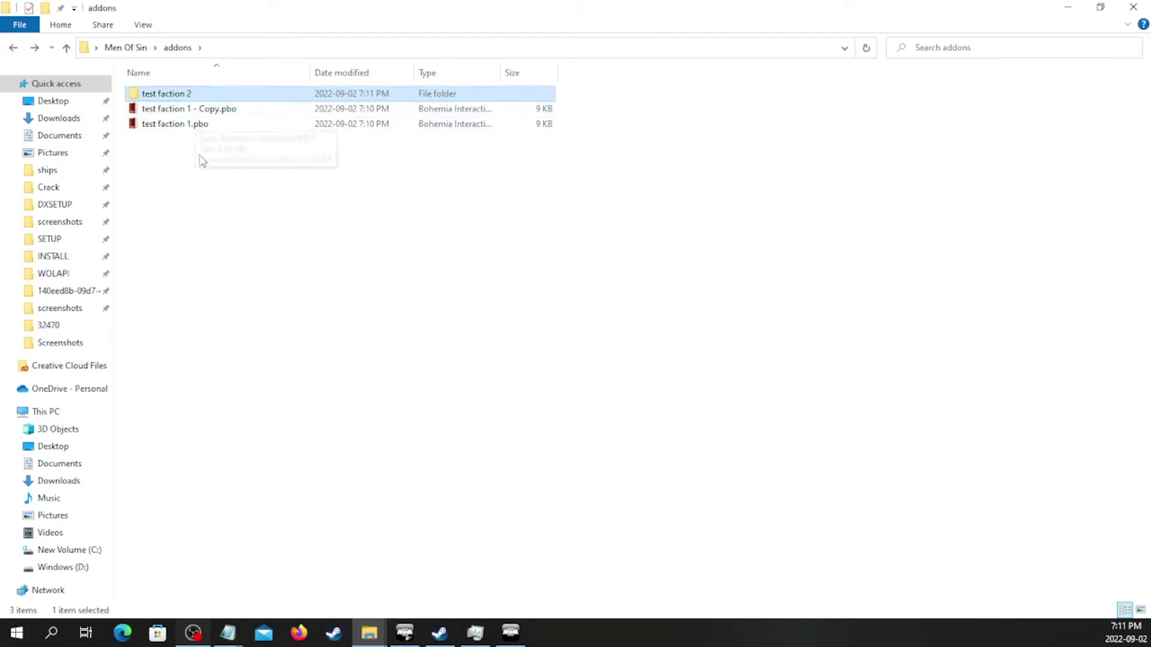
{"action": "left_click", "coordinate": [221, 114]}
{"action": "key", "text": "Delete"}
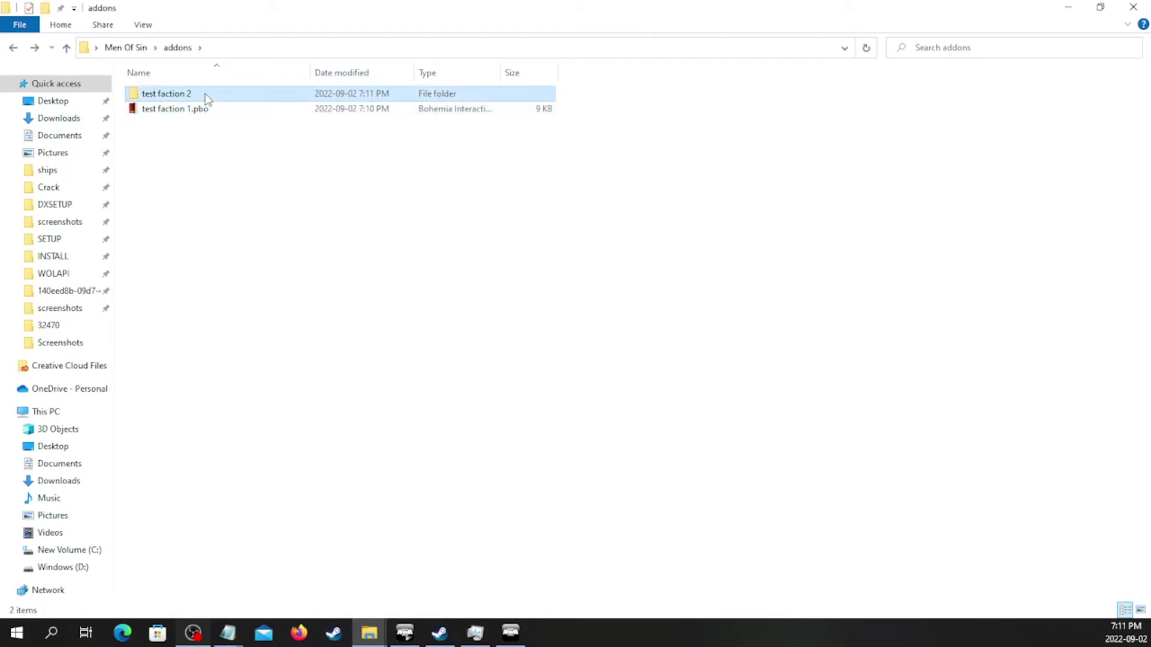
Pack the test faction 2 folder into test faction 2.ifa with PBO Manager
{"action": "right_click", "coordinate": [206, 94]}
{"action": "mouse_move", "coordinate": [277, 373]}
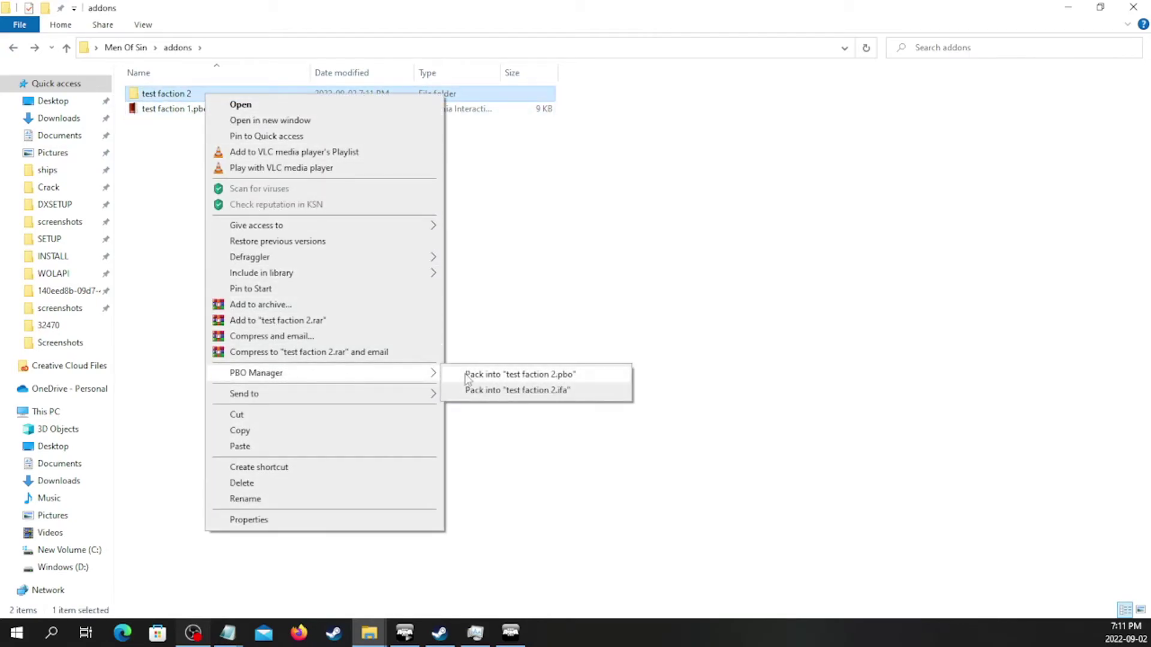
{"action": "left_click", "coordinate": [509, 391]}
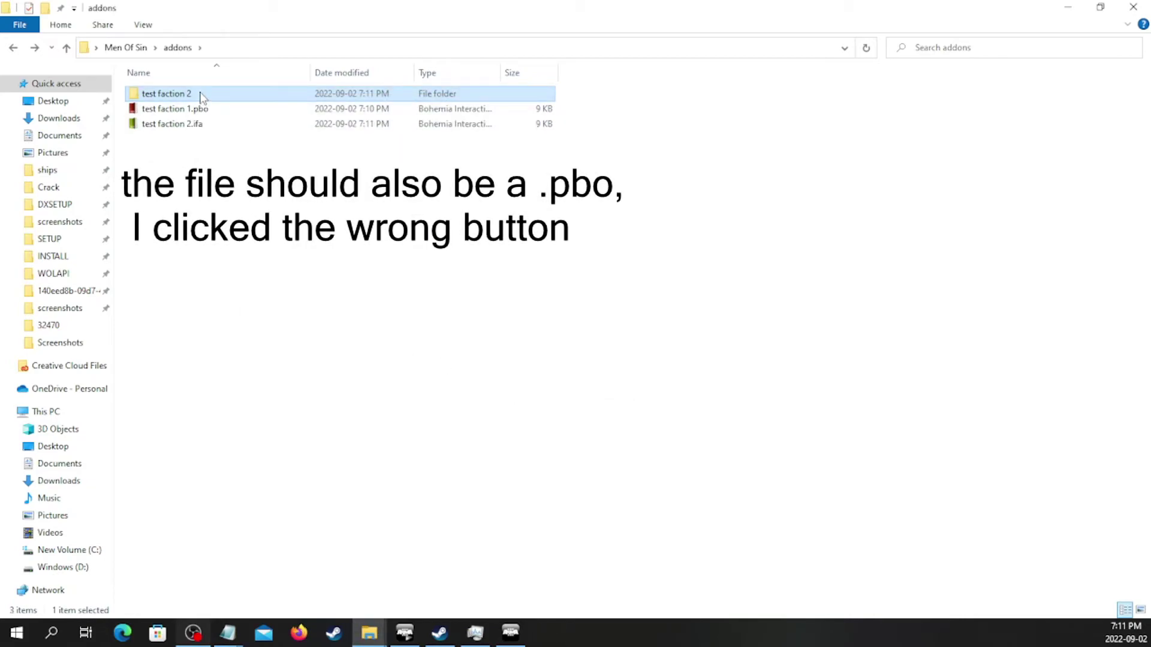
Delete test faction 2.ifa and the test faction 2 folder from addons
{"action": "left_click", "coordinate": [202, 127]}
{"action": "key", "text": "Delete"}
{"action": "left_click", "coordinate": [210, 95]}
{"action": "key", "text": "Delete"}
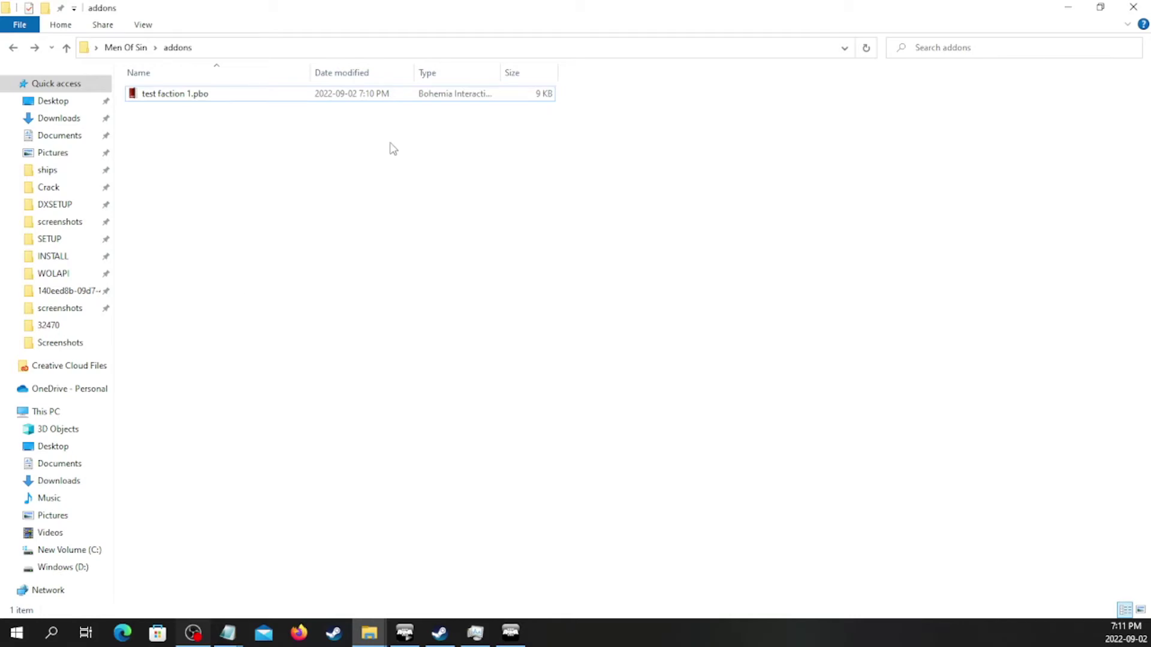
Leave the addons folder, minimize File Explorer, and rename the mod folder on the desktop to test mod 1
{"action": "left_click", "coordinate": [15, 50]}
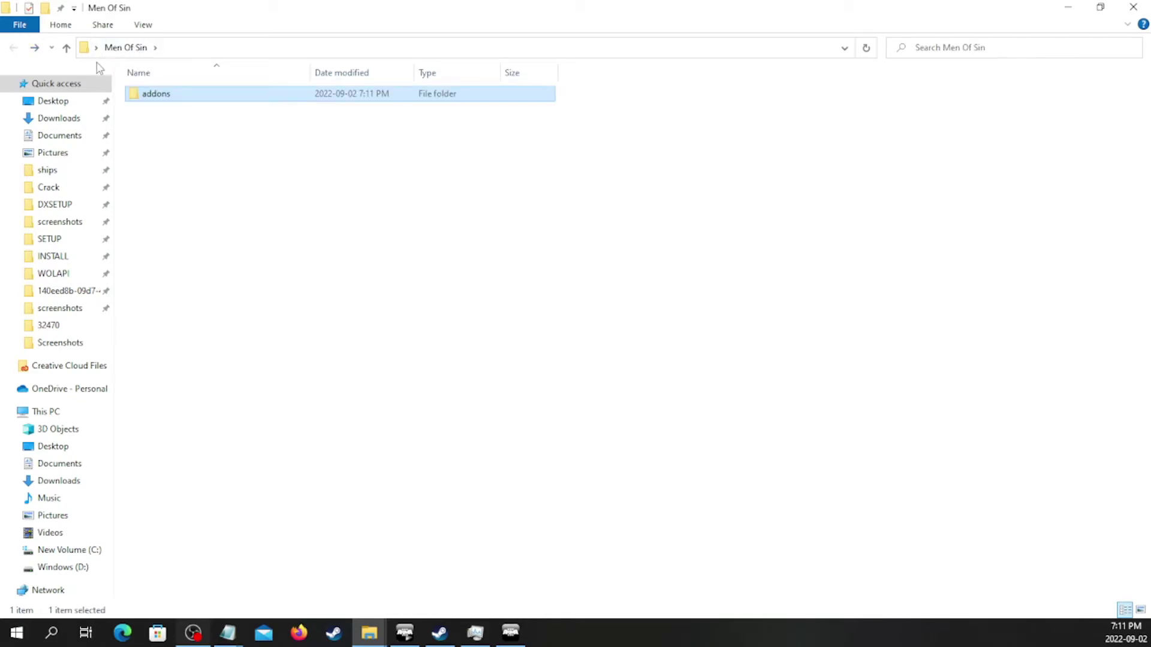
{"action": "left_click", "coordinate": [1066, 8]}
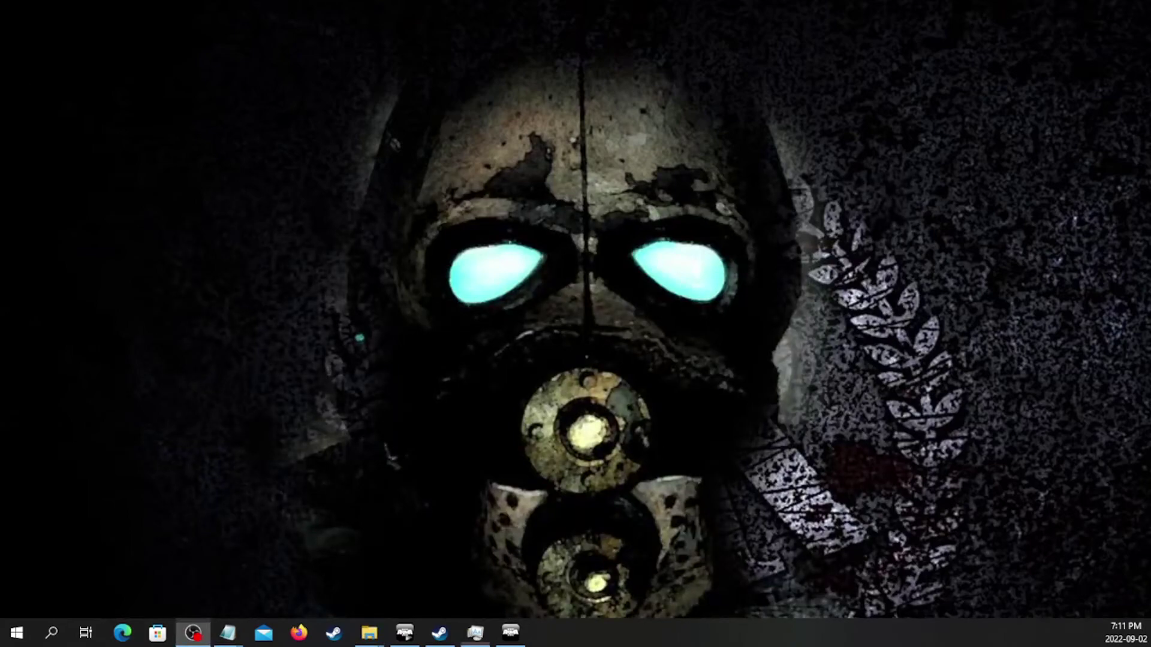
{"action": "mouse_move", "coordinate": [731, 337]}
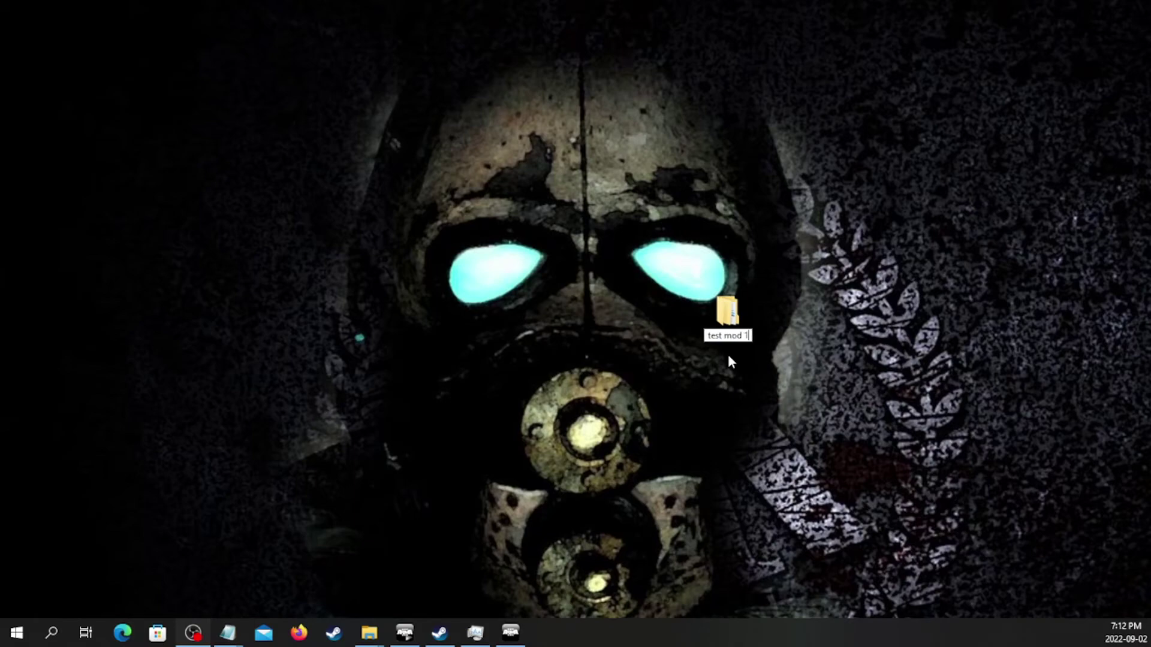
{"action": "type", "text": "mod 1"}
{"action": "key", "text": "Return"}
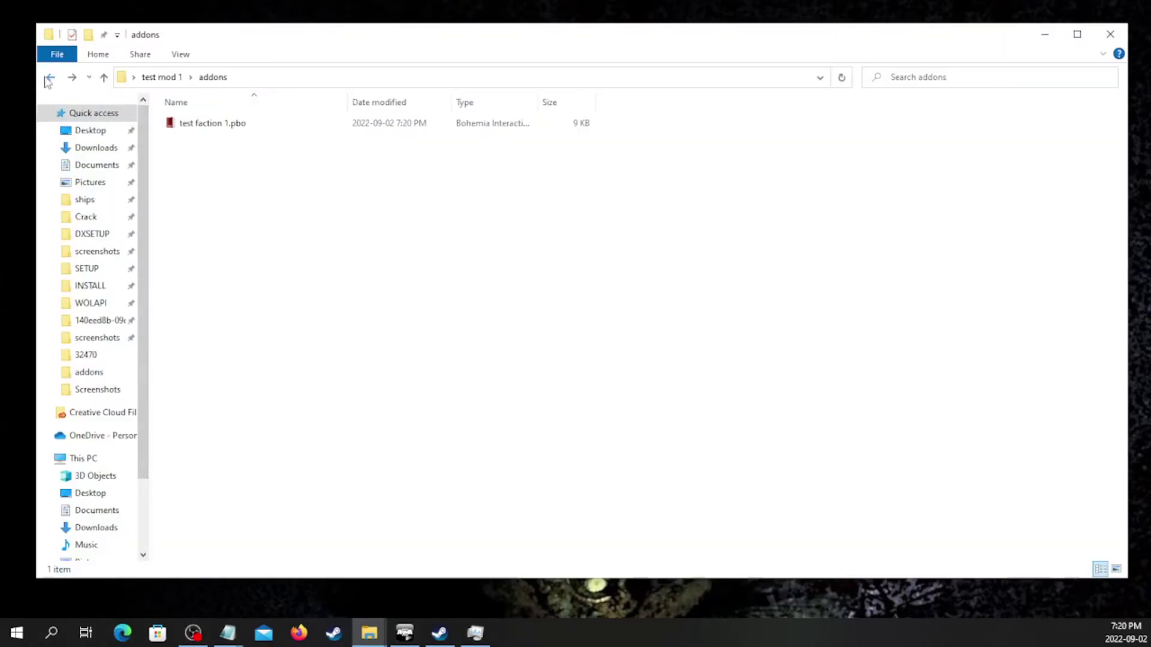
Go back from addons to the test mod 1 folder and minimize the File Explorer window
{"action": "left_click", "coordinate": [49, 78]}
{"action": "left_click", "coordinate": [1045, 35]}
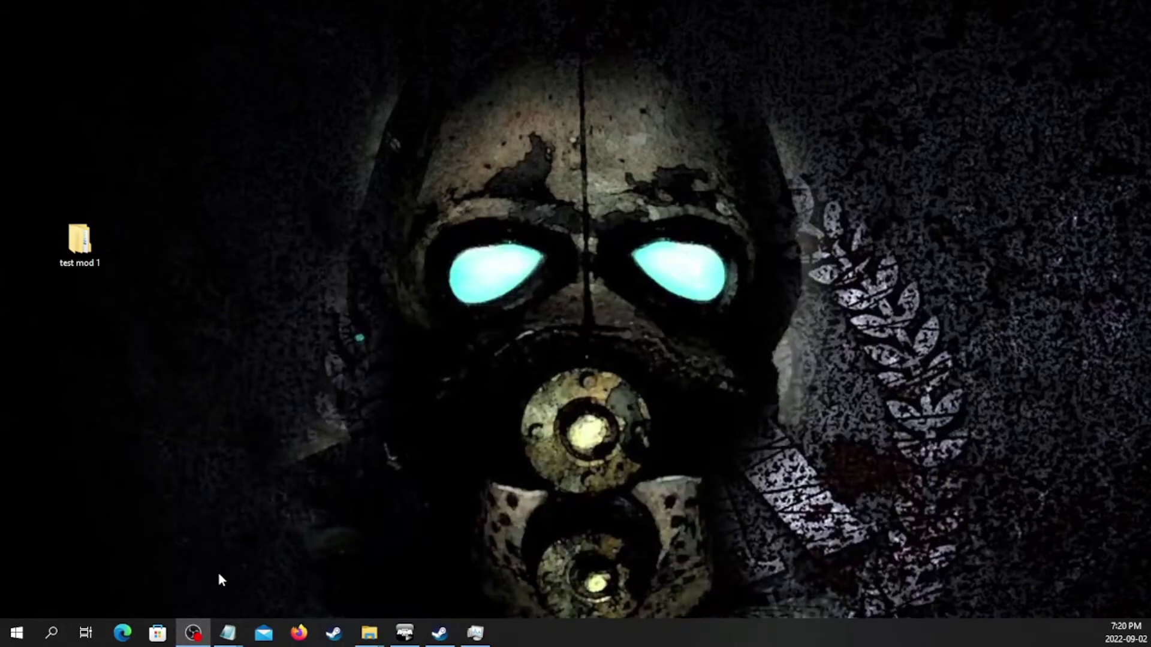
Switch to the Arma 3 Launcher and add the test mod 1 folder from the desktop as a local mod
{"action": "left_click", "coordinate": [406, 640]}
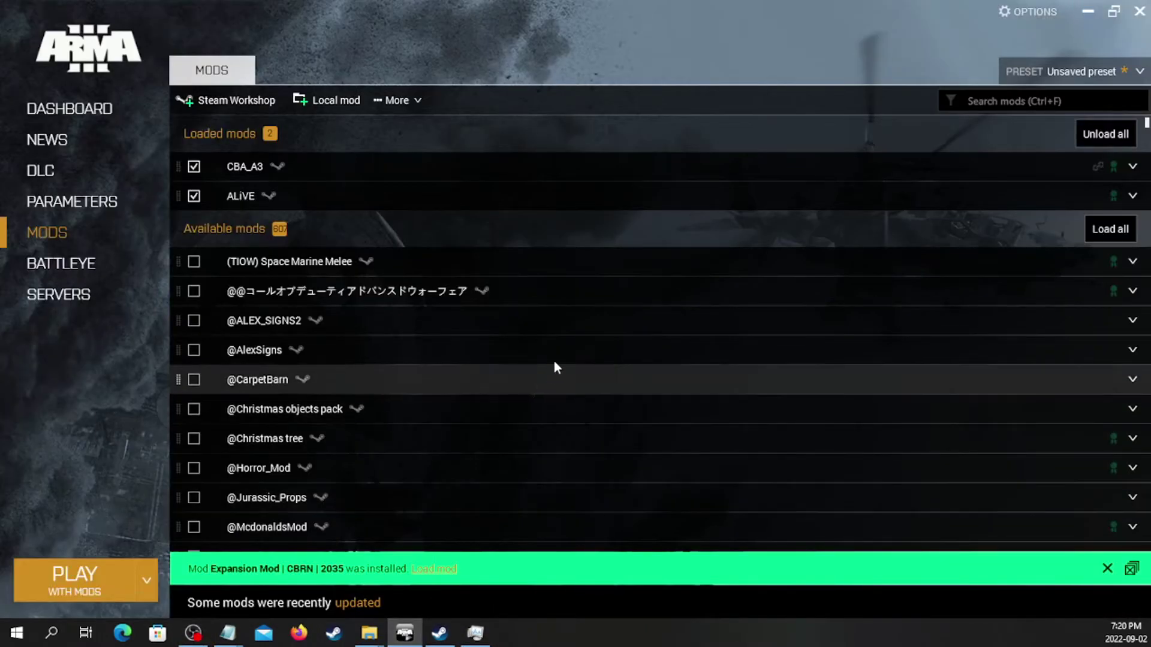
{"action": "left_click", "coordinate": [327, 105]}
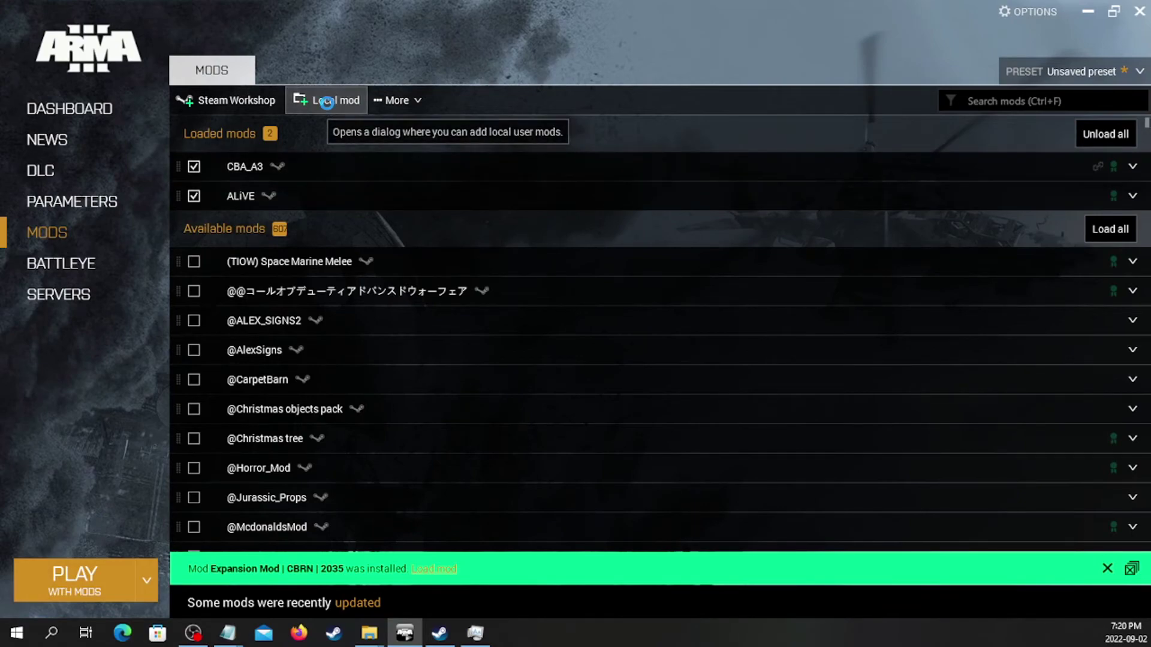
{"action": "left_click", "coordinate": [59, 146]}
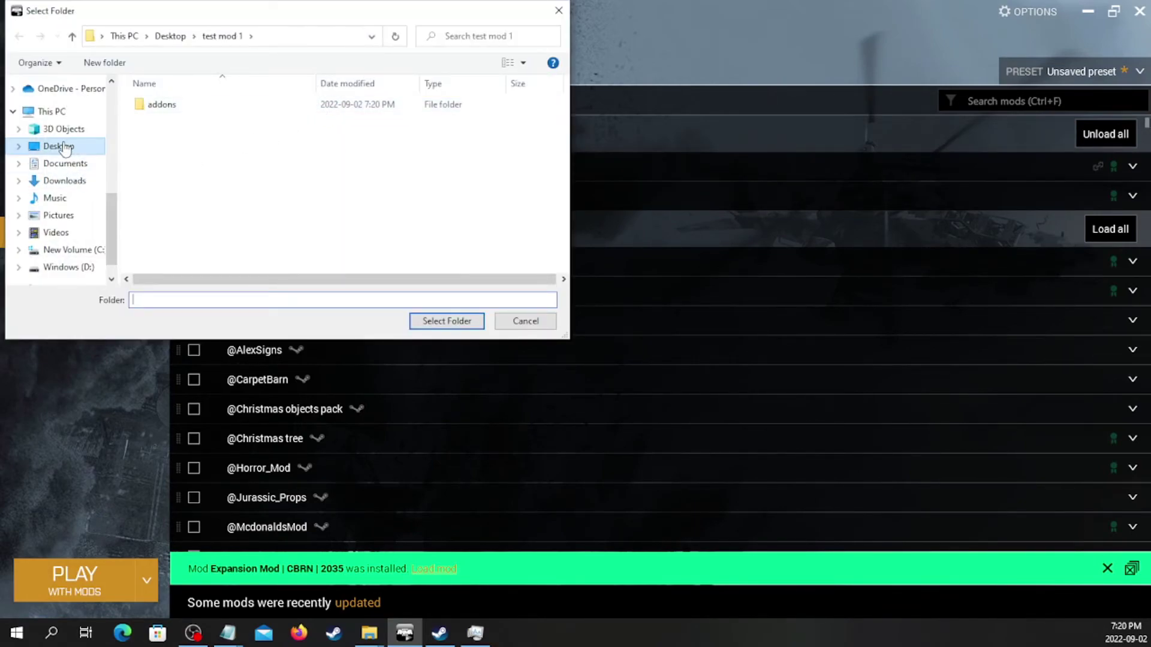
{"action": "scroll", "coordinate": [271, 205], "scroll_direction": "down", "scroll_amount": 5}
{"action": "left_click", "coordinate": [180, 262]}
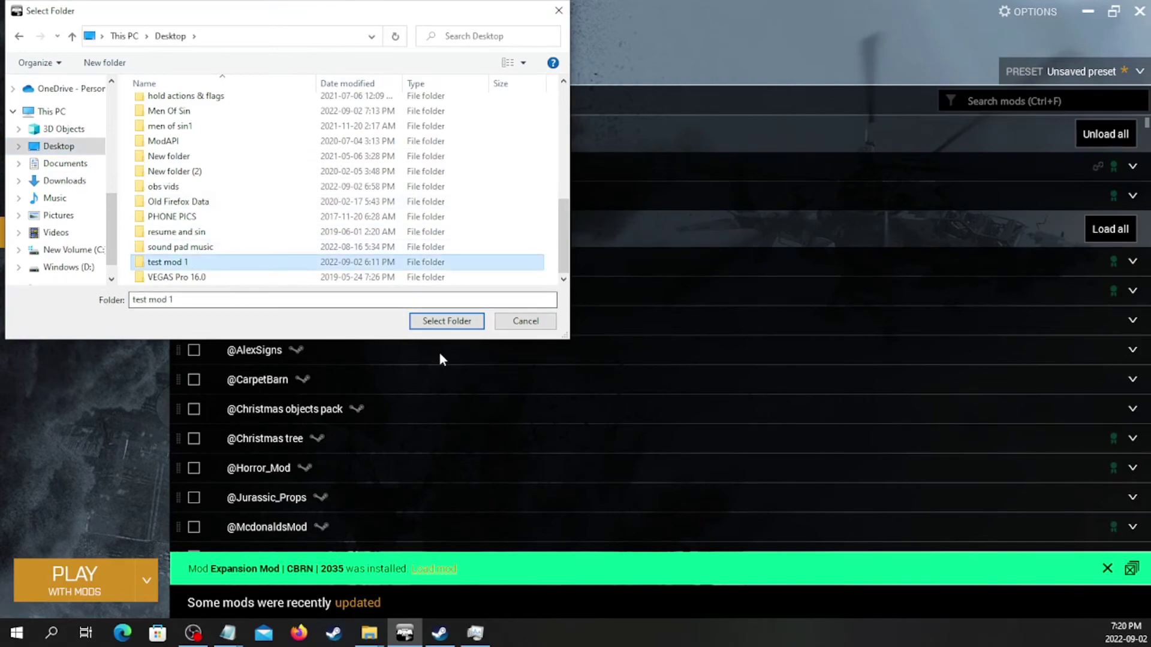
{"action": "left_click", "coordinate": [444, 322]}
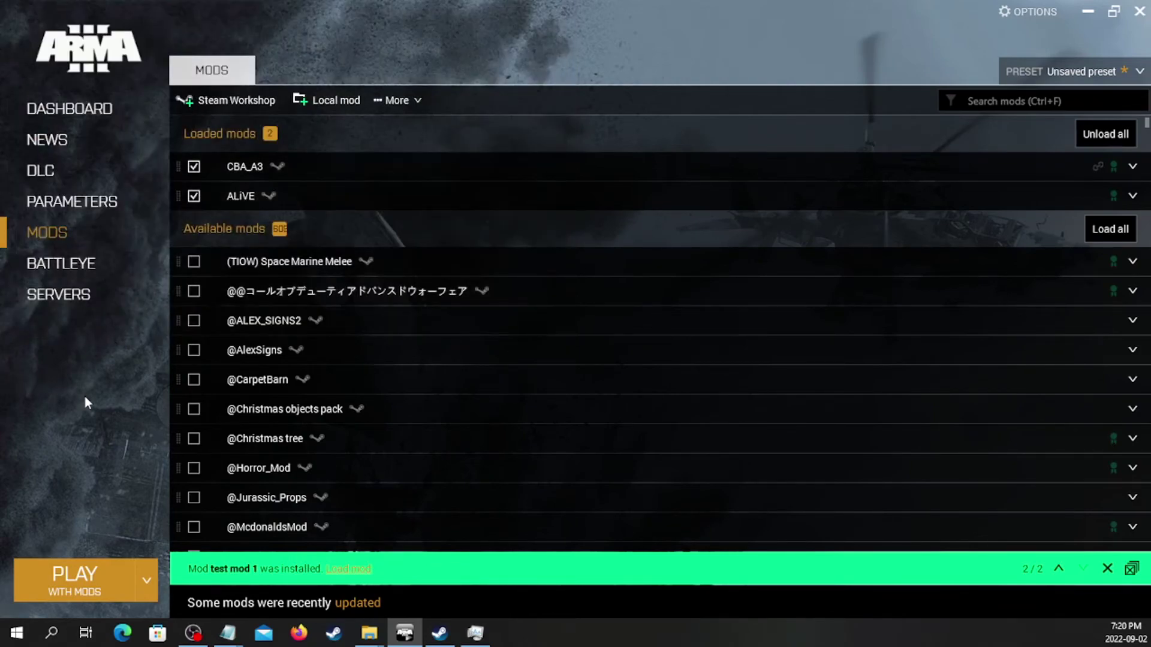
Load test mod 1 in the launcher and unload it again, then minimize the launcher
{"action": "left_click", "coordinate": [353, 573]}
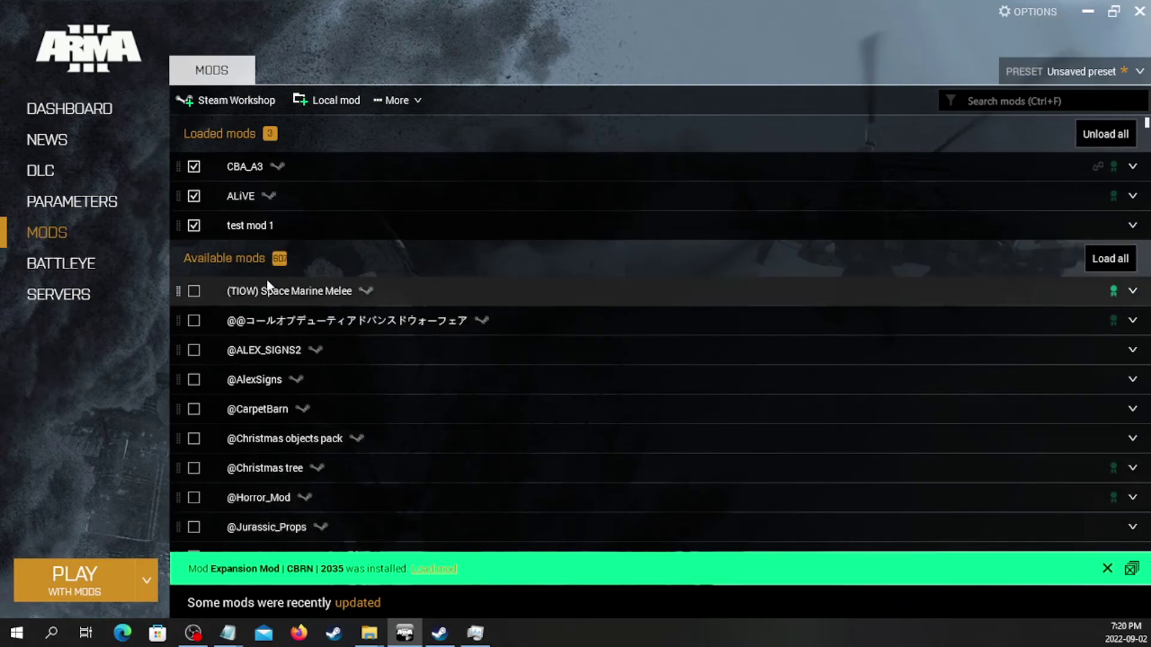
{"action": "left_click", "coordinate": [196, 228]}
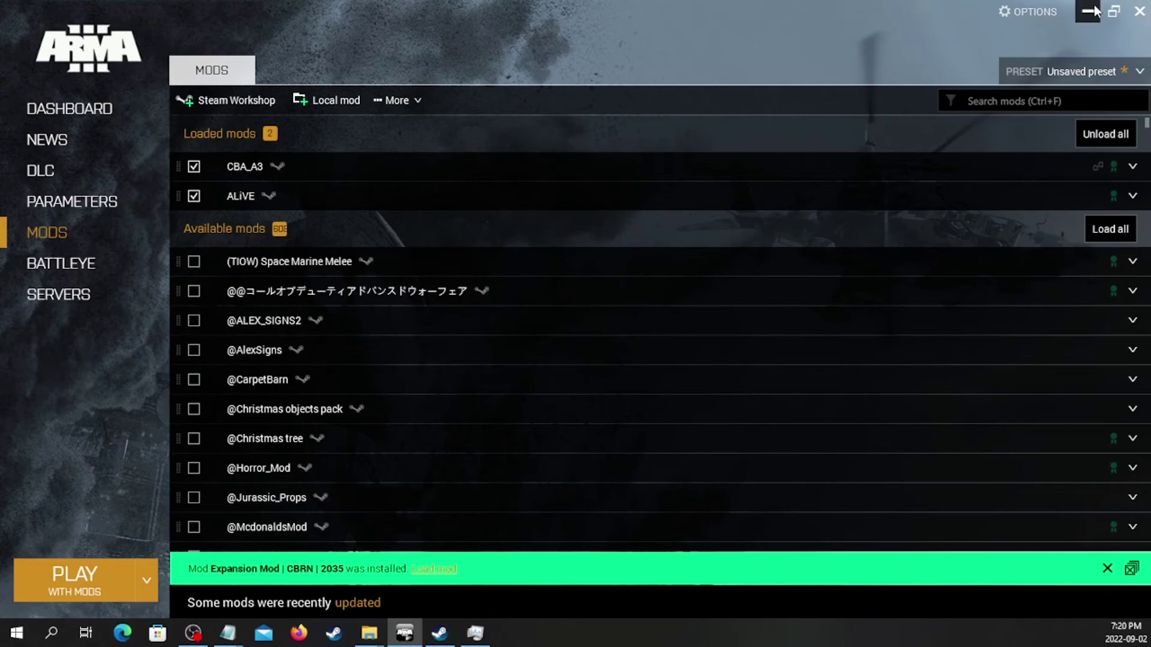
{"action": "left_click", "coordinate": [1089, 10]}
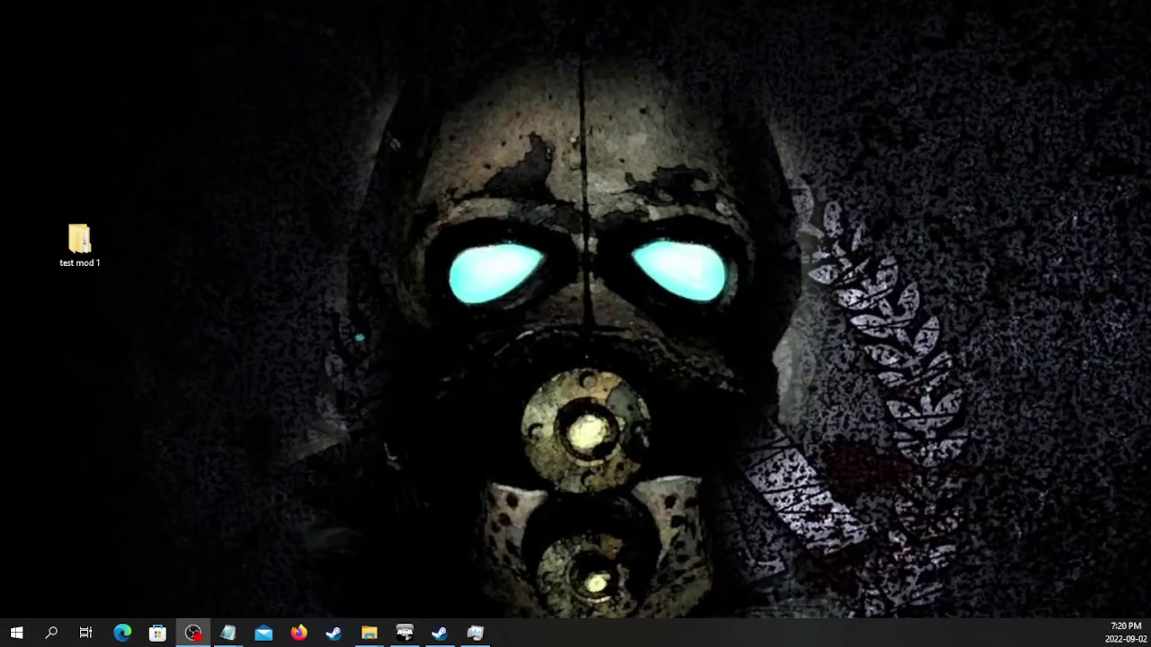
Switch to Steam and launch Arma 3 Tools from the library with the Launch Publisher option
{"action": "left_click_drag", "start_coordinate": [0, 24], "coordinate": [591, 2]}
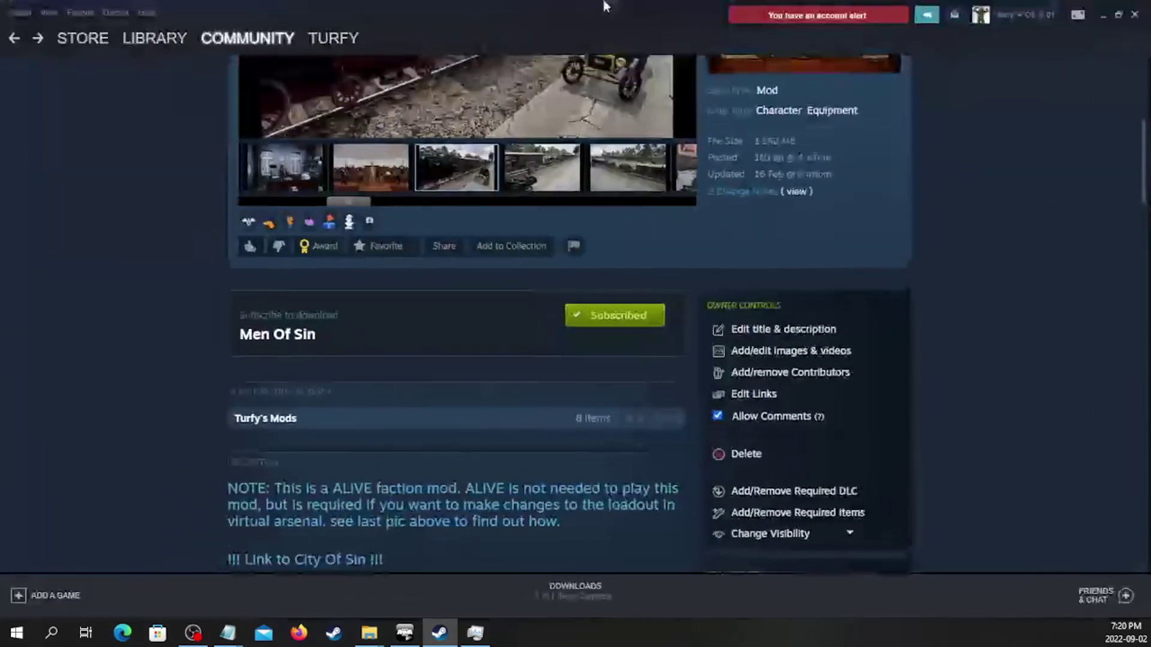
{"action": "left_click", "coordinate": [163, 42]}
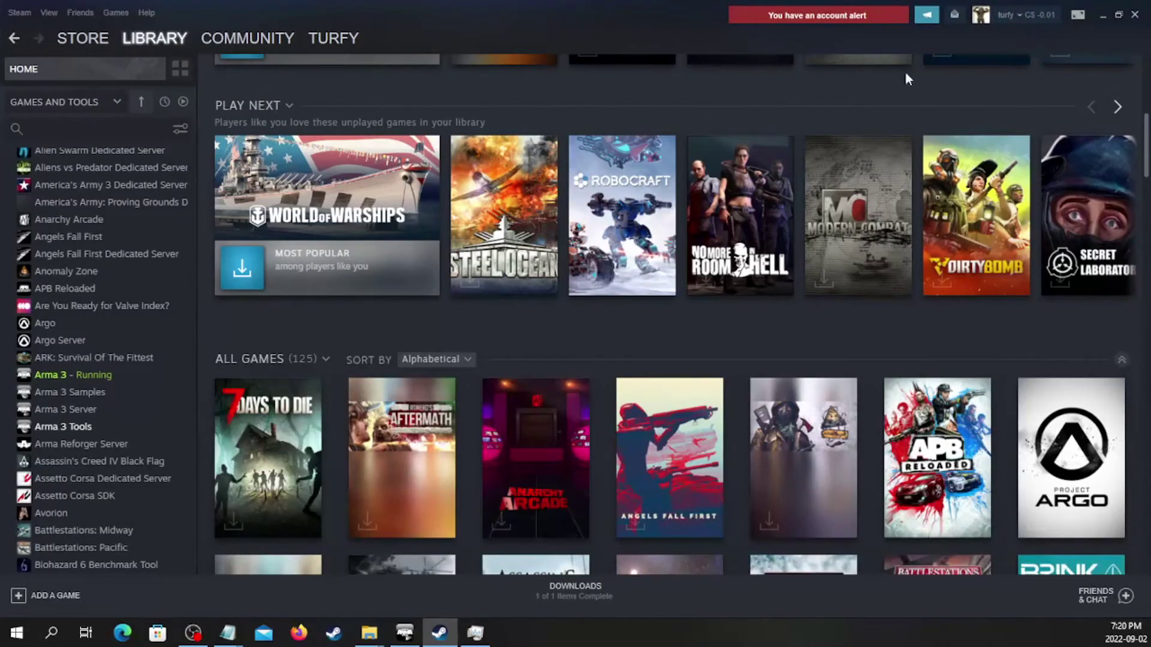
{"action": "left_click", "coordinate": [78, 426]}
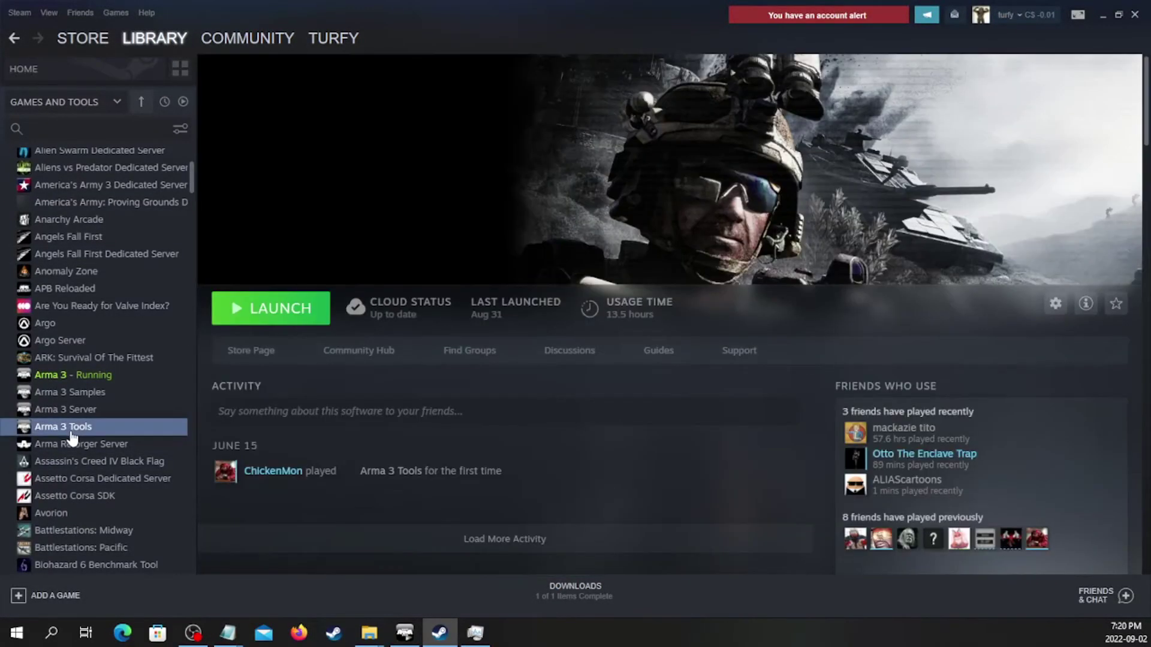
{"action": "left_click", "coordinate": [304, 316]}
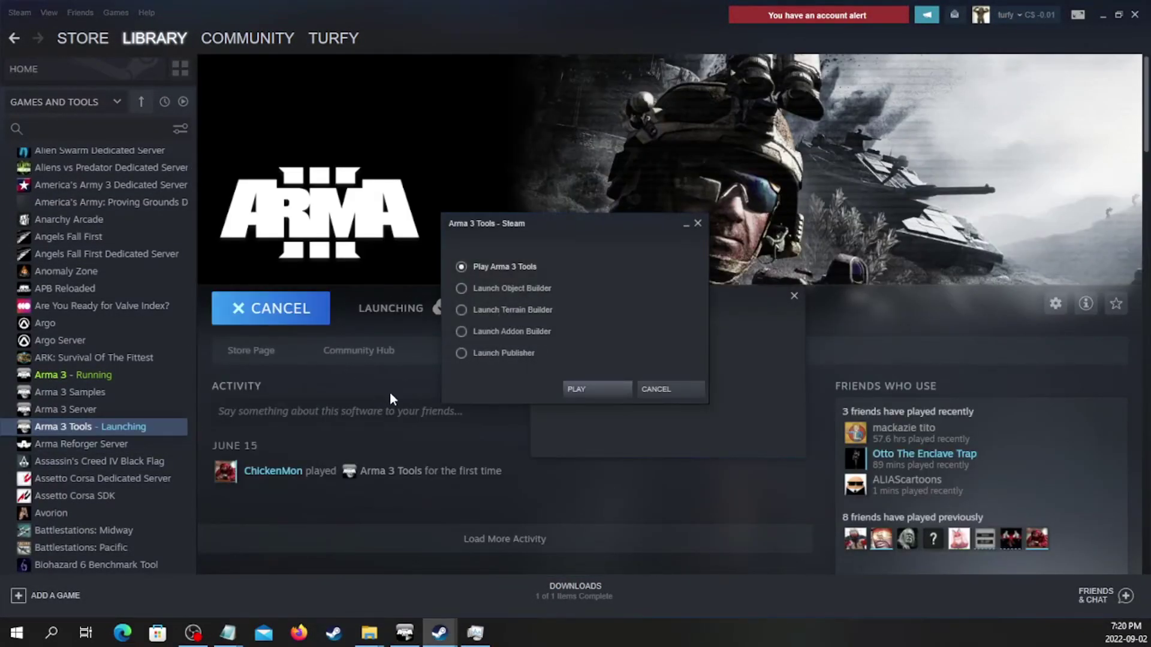
{"action": "left_click", "coordinate": [504, 353]}
{"action": "left_click", "coordinate": [587, 389]}
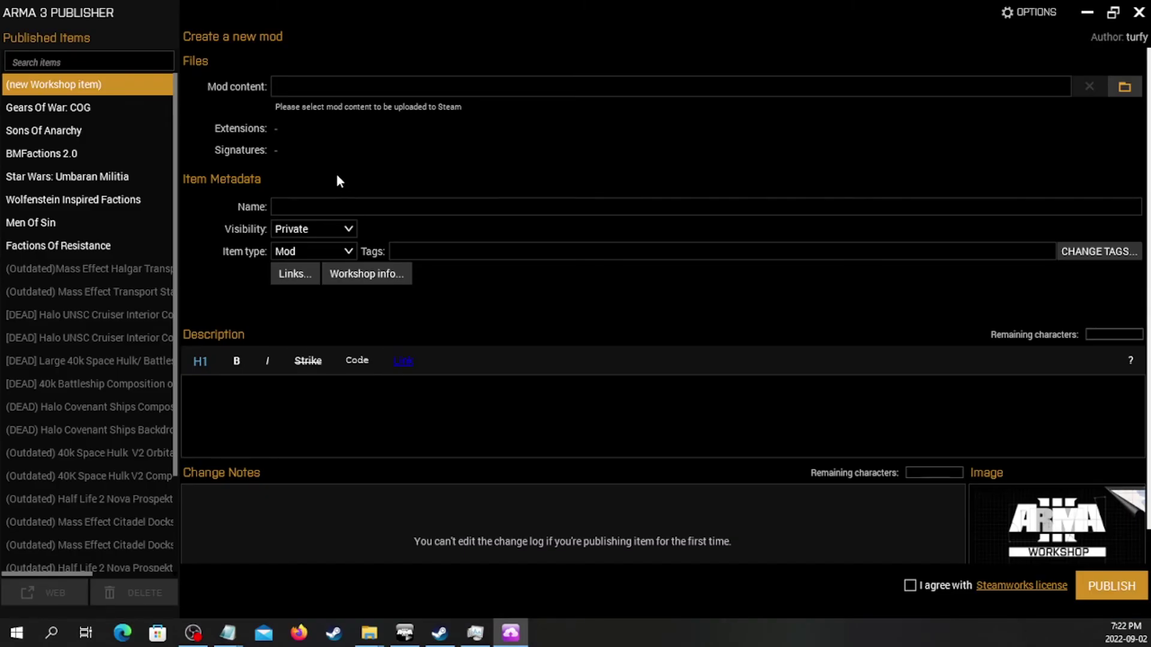
Select the test mod 1 folder on the desktop as the mod content for the new Workshop item
{"action": "left_click", "coordinate": [1117, 91]}
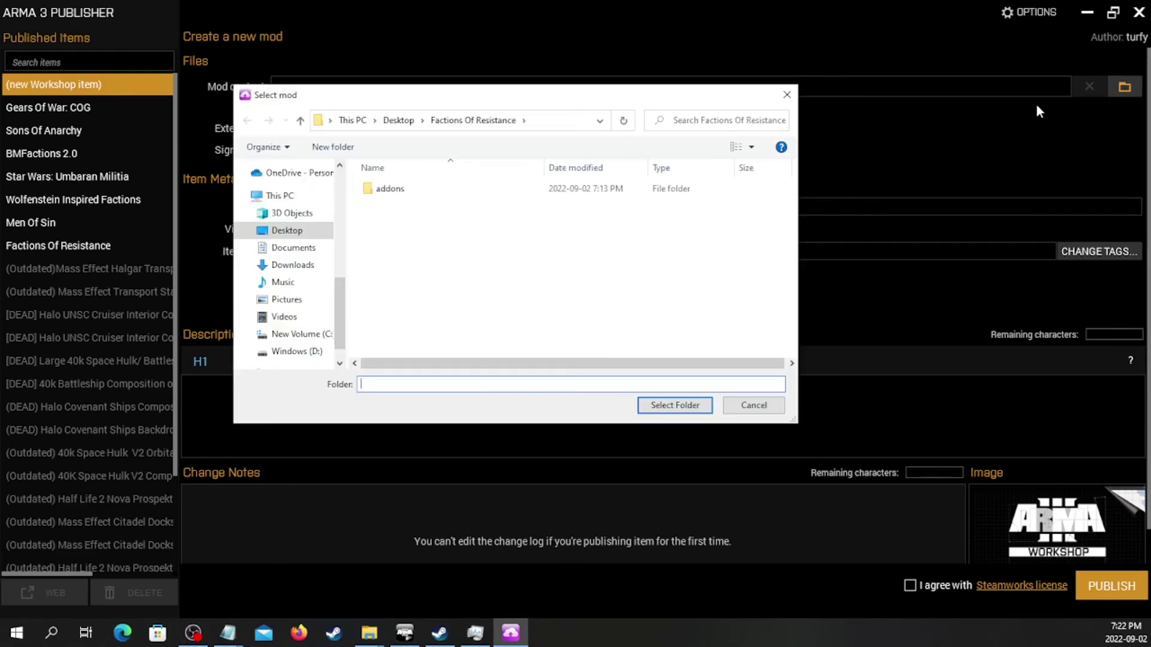
{"action": "left_click", "coordinate": [287, 230]}
{"action": "scroll", "coordinate": [501, 270], "scroll_direction": "down", "scroll_amount": 3}
{"action": "scroll", "coordinate": [501, 318], "scroll_direction": "down", "scroll_amount": 1}
{"action": "left_click", "coordinate": [456, 346]}
{"action": "left_click", "coordinate": [683, 406]}
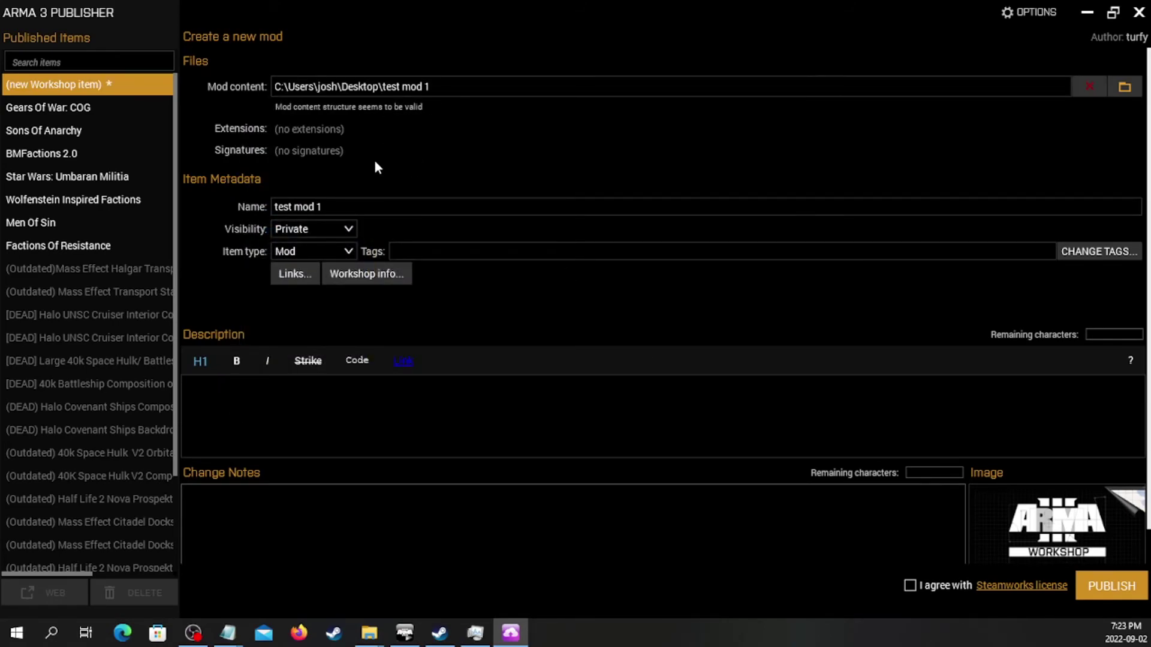
Shorten the Workshop item's name to test mod and keep its visibility set to Private
{"action": "left_click", "coordinate": [368, 206]}
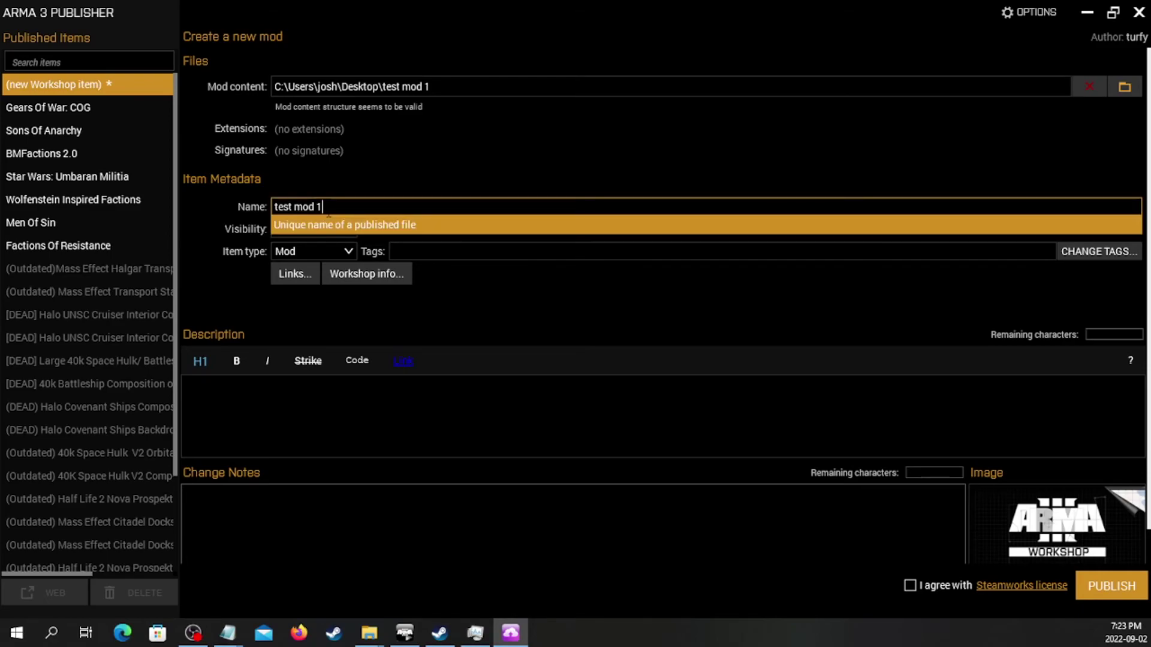
{"action": "key", "text": "BackSpace"}
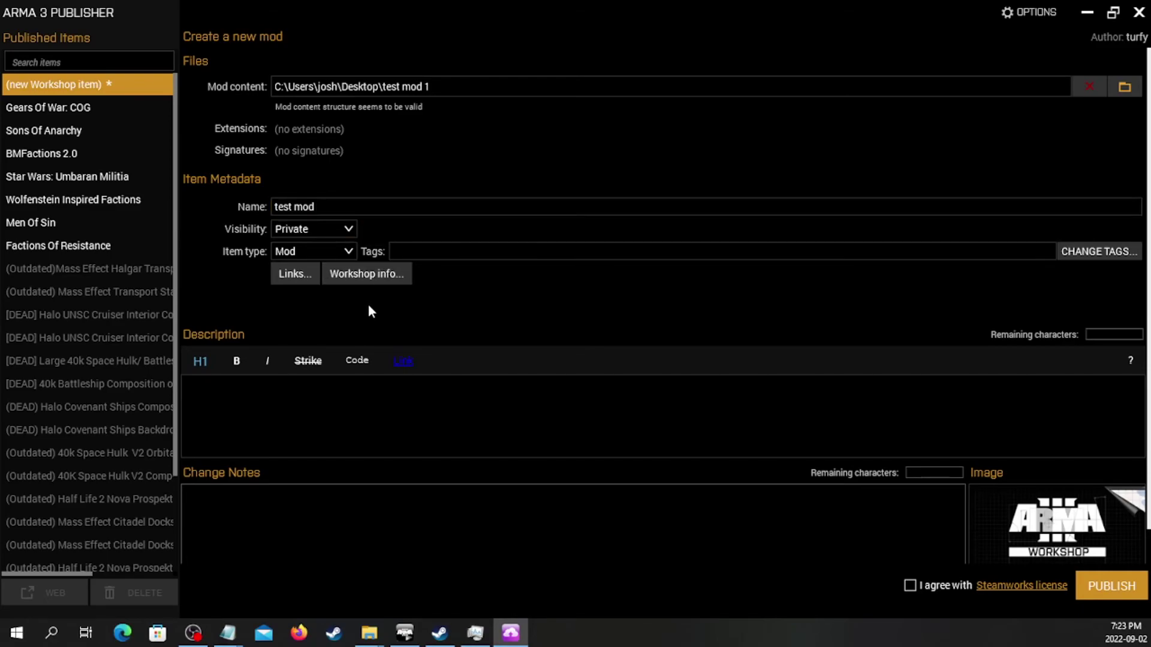
{"action": "left_click", "coordinate": [323, 230]}
{"action": "left_click", "coordinate": [322, 230]}
Agree to the Steamworks license, publish the test mod item to the Workshop, and close the progress dialog
{"action": "scroll", "coordinate": [462, 330], "scroll_direction": "down", "scroll_amount": 1}
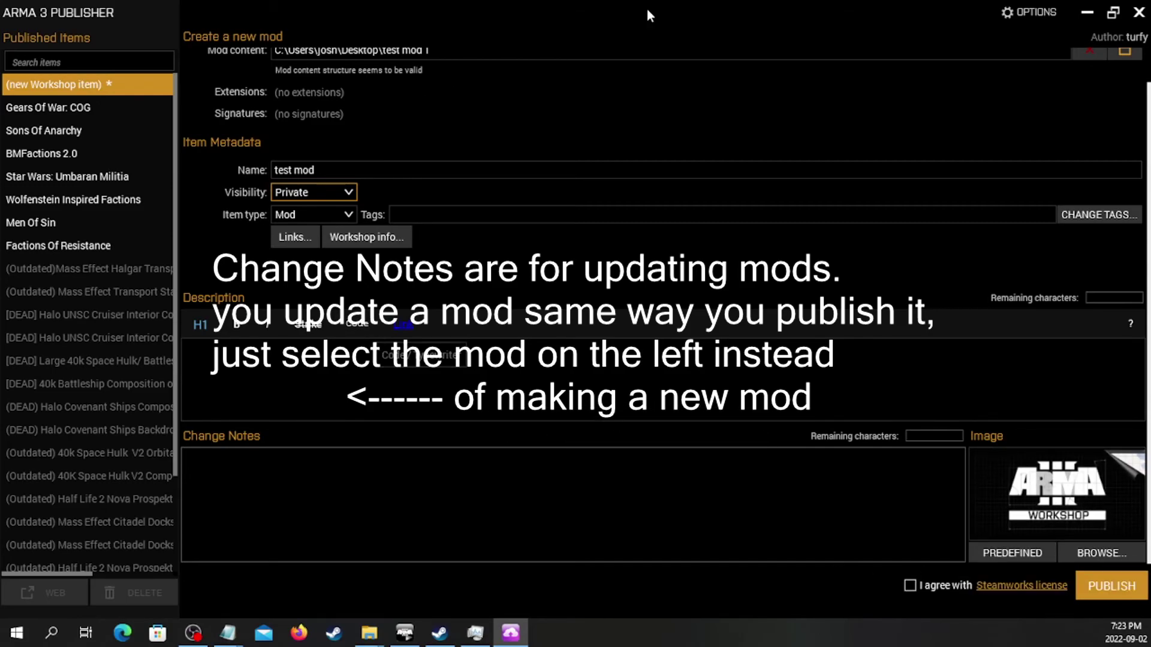
{"action": "left_click", "coordinate": [910, 586]}
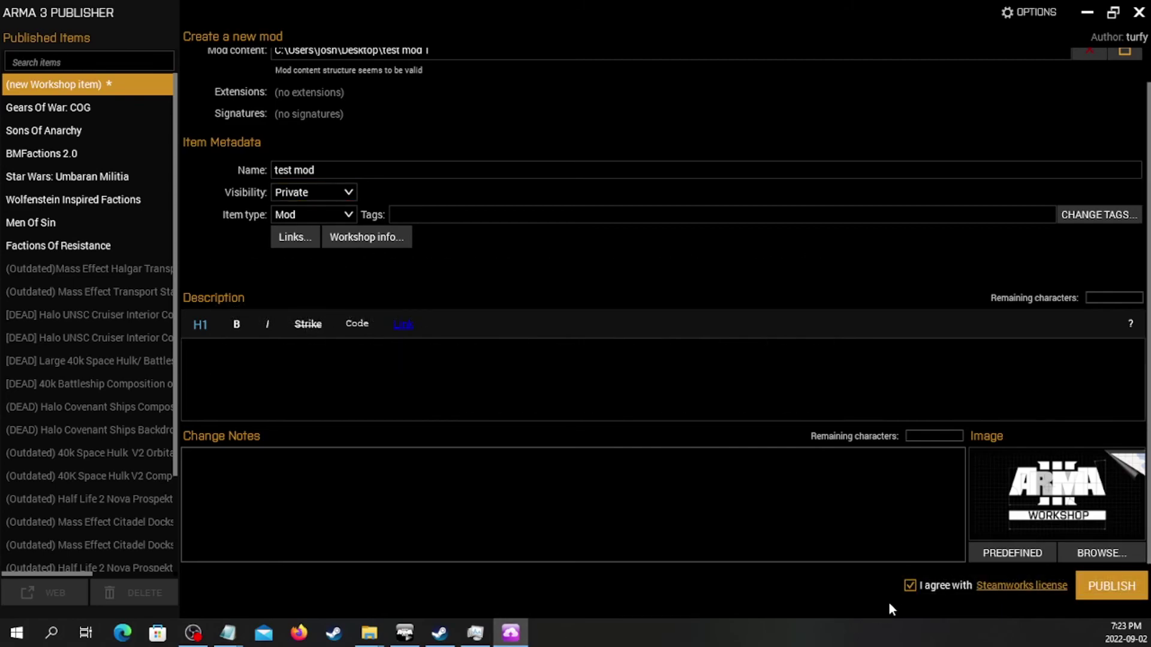
{"action": "left_click", "coordinate": [1111, 588]}
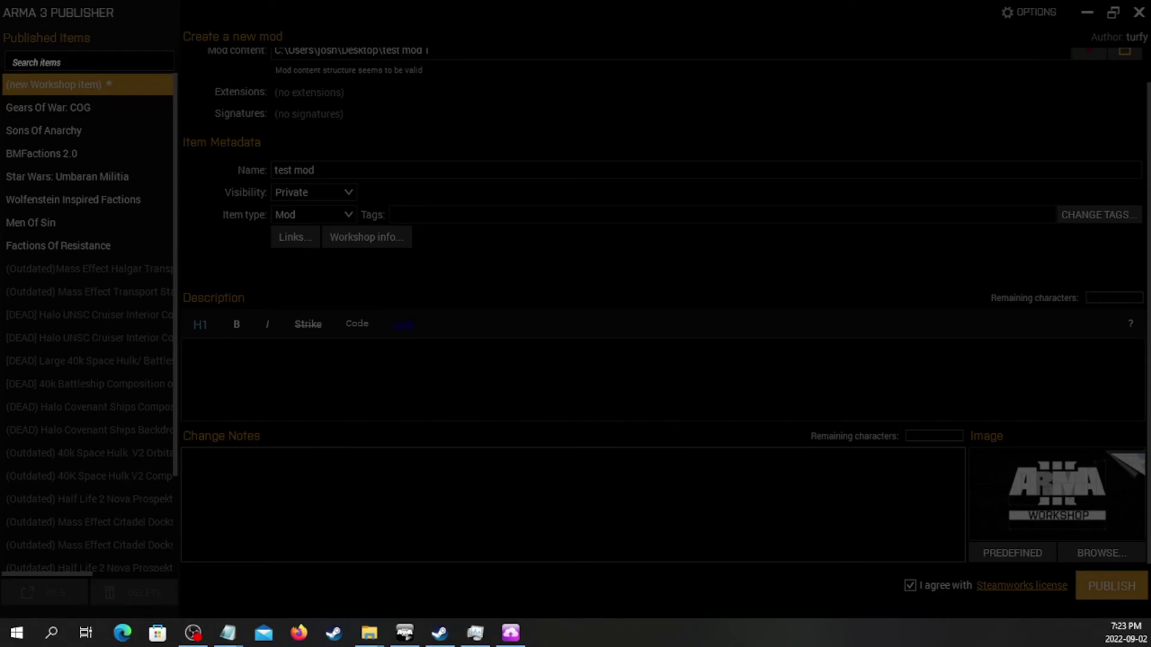
{"action": "left_click", "coordinate": [606, 376]}
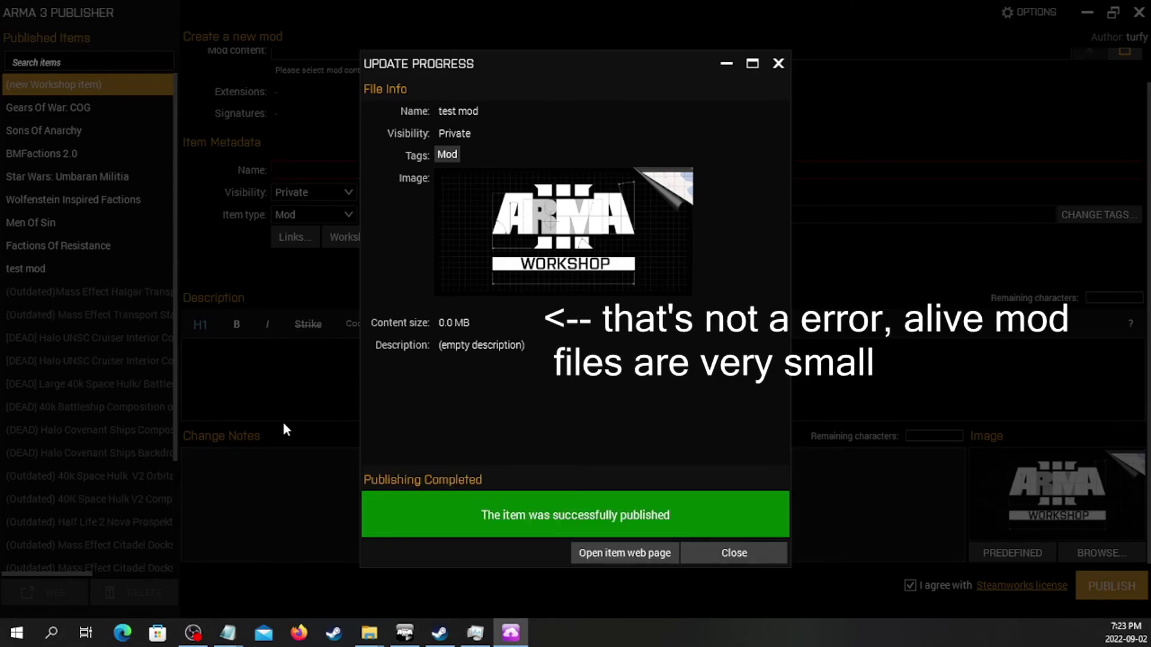
{"action": "left_click", "coordinate": [710, 553]}
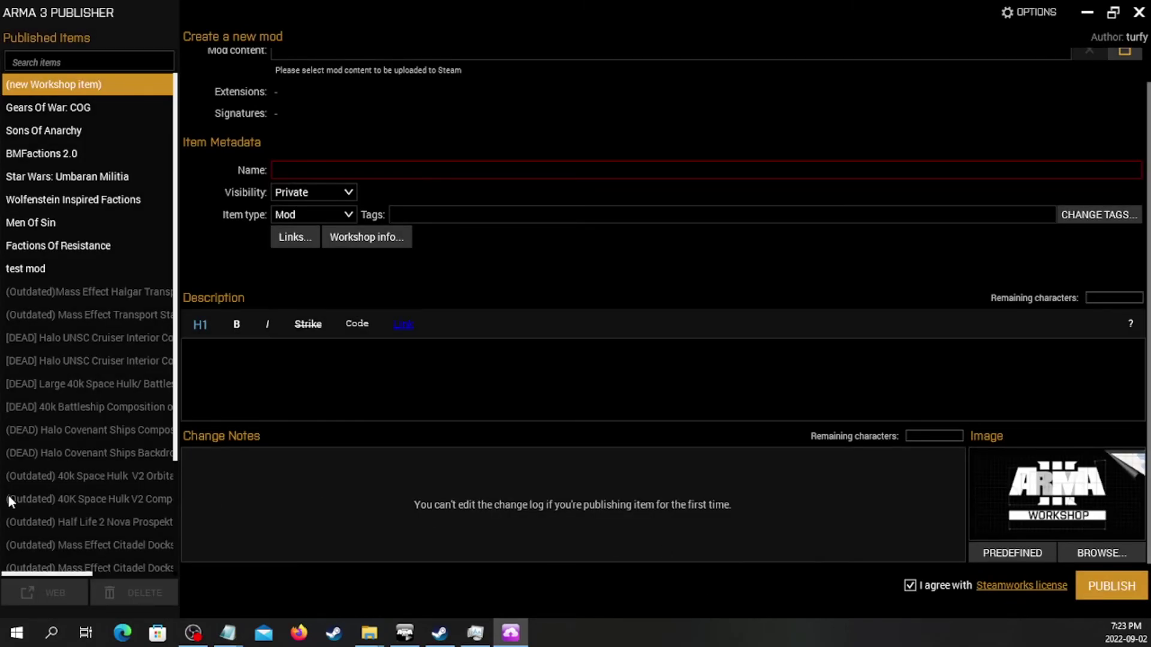
Switch to Steam, open test mod from the profile's Workshop items, and look through its page
{"action": "key", "text": "alt+Tab"}
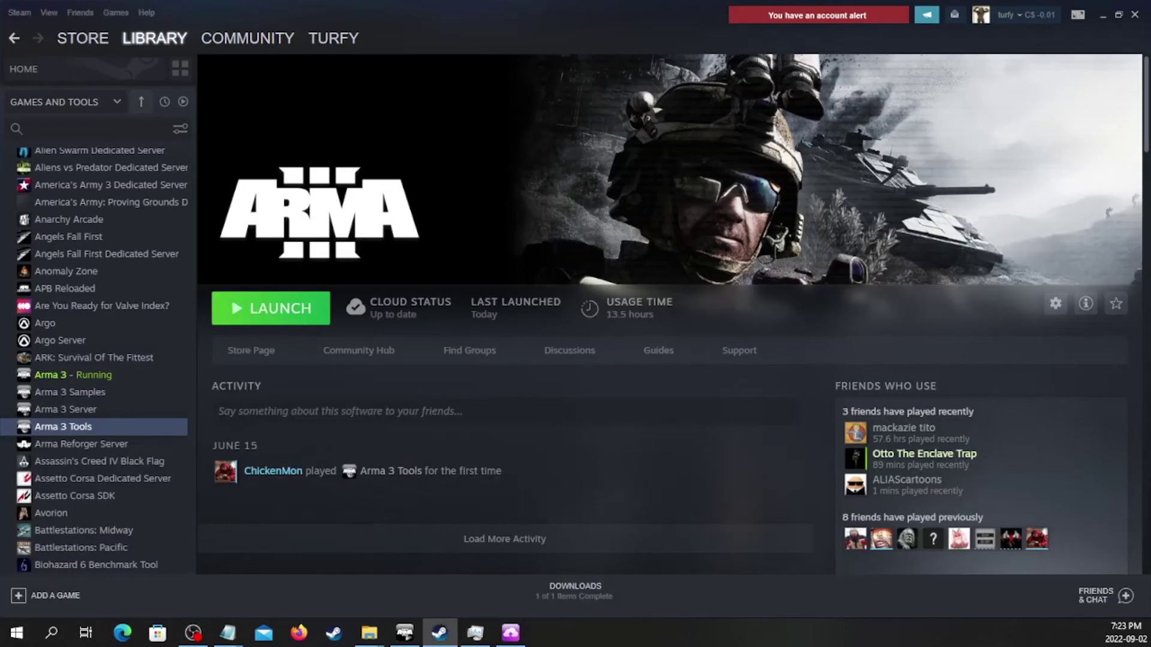
{"action": "left_click", "coordinate": [336, 44]}
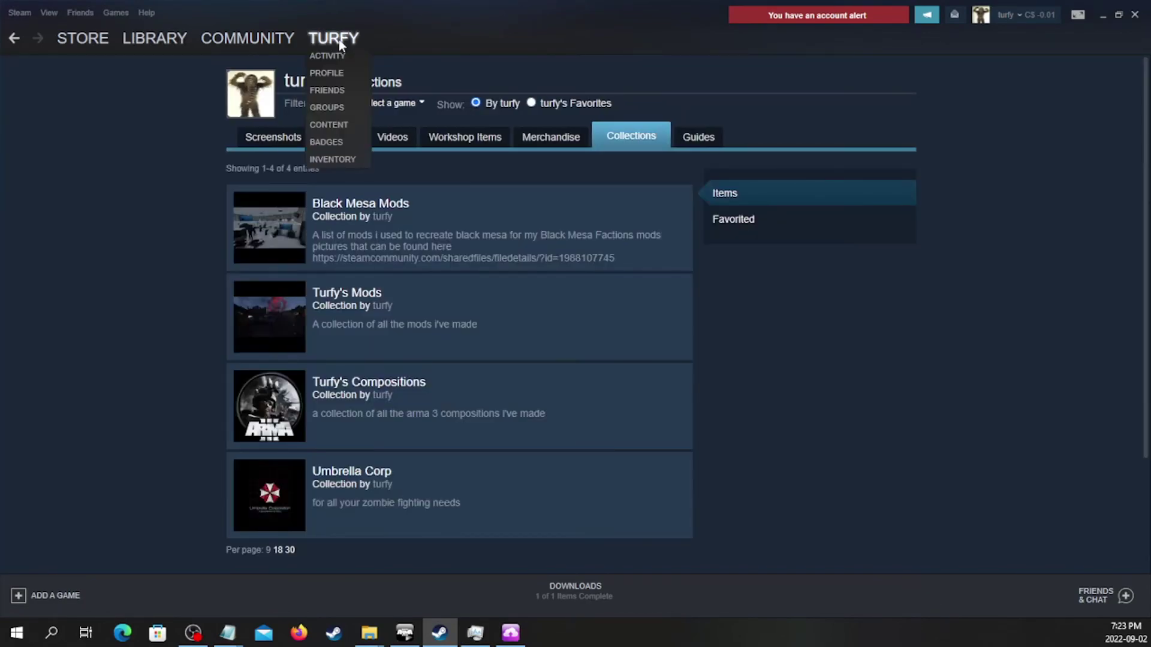
{"action": "left_click", "coordinate": [333, 123]}
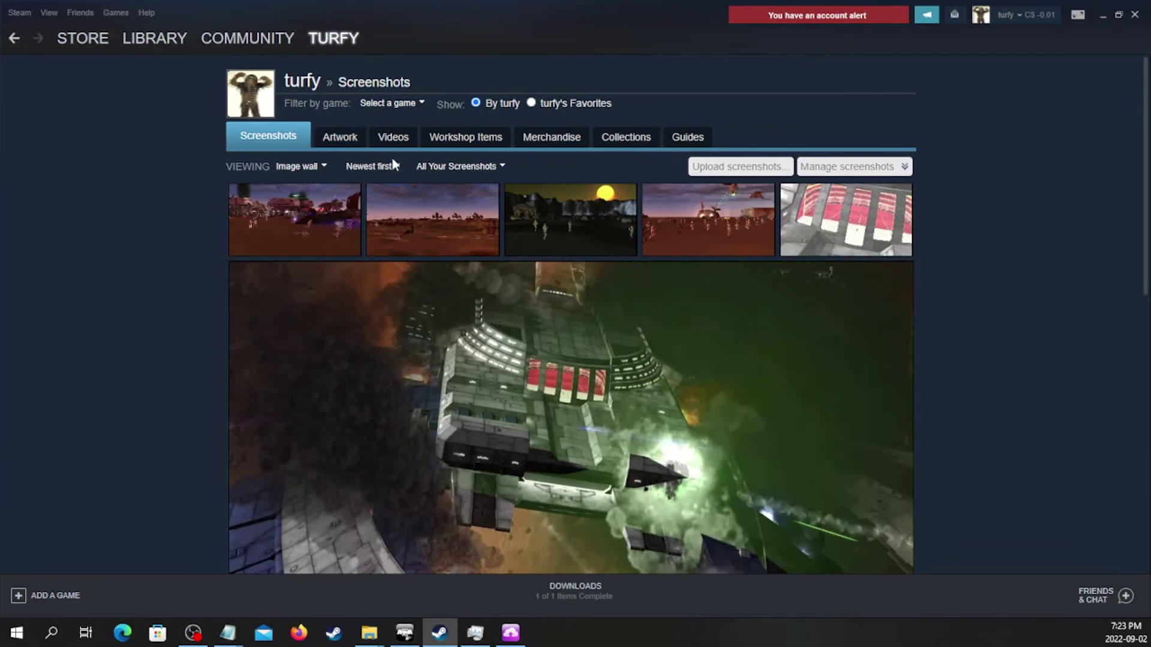
{"action": "left_click", "coordinate": [444, 146]}
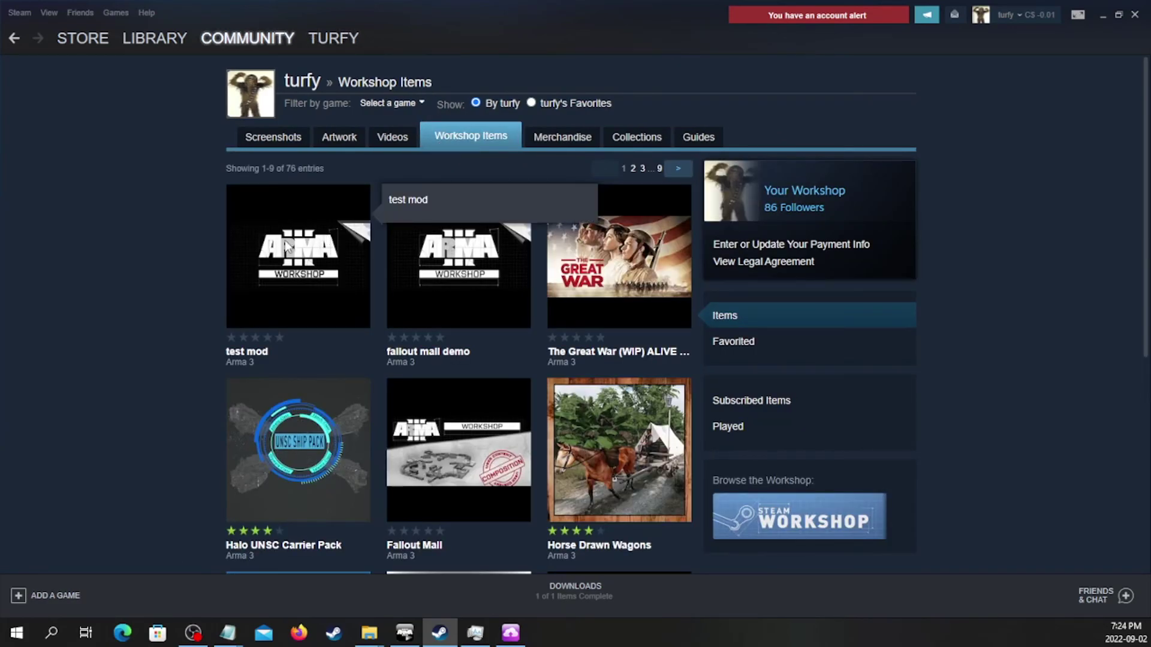
{"action": "left_click", "coordinate": [286, 246]}
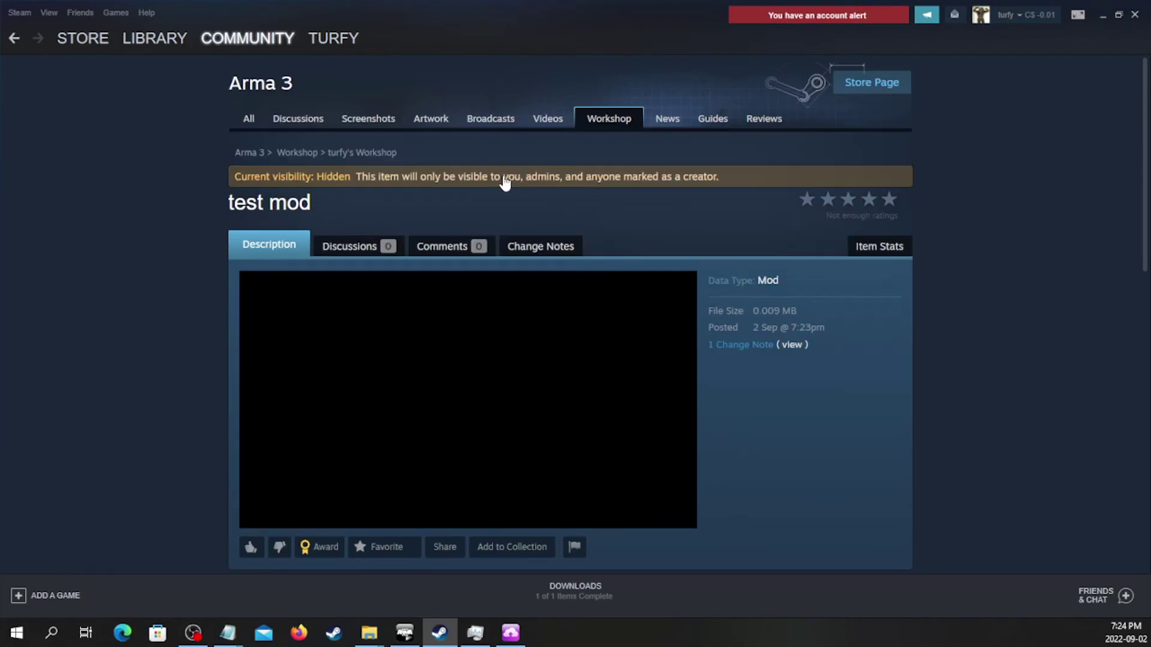
{"action": "scroll", "coordinate": [505, 182], "scroll_direction": "down", "scroll_amount": 4}
{"action": "scroll", "coordinate": [576, 216], "scroll_direction": "up", "scroll_amount": 3}
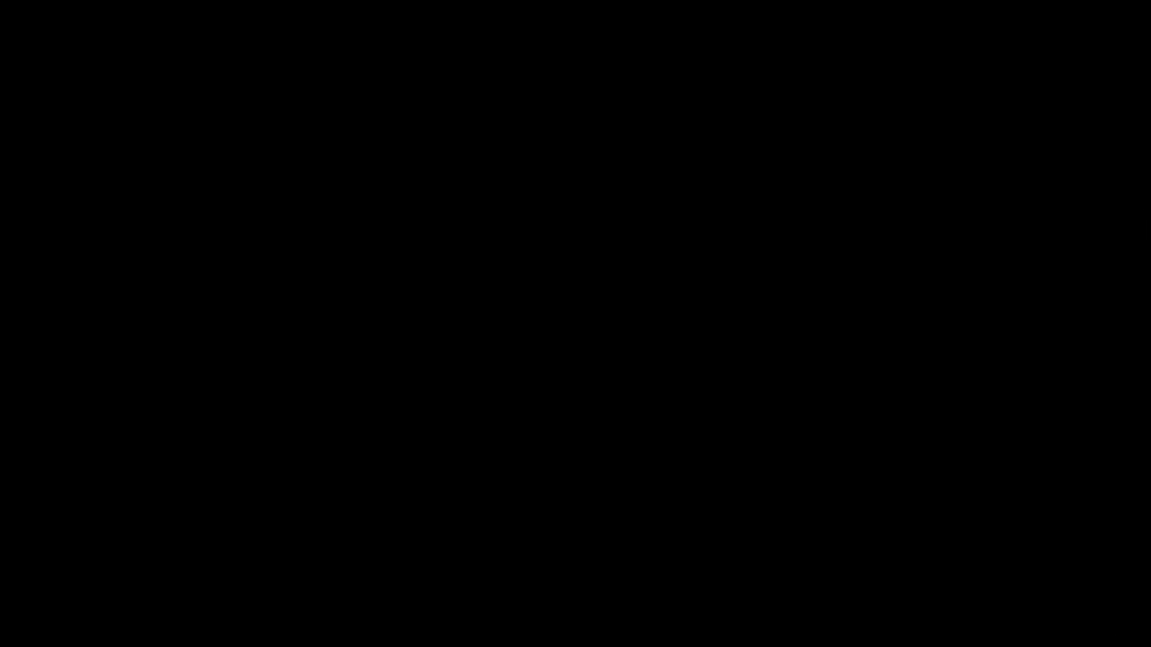
Filter the Eden Editor's assets by the mod test mod 1
{"action": "left_click", "coordinate": [906, 175]}
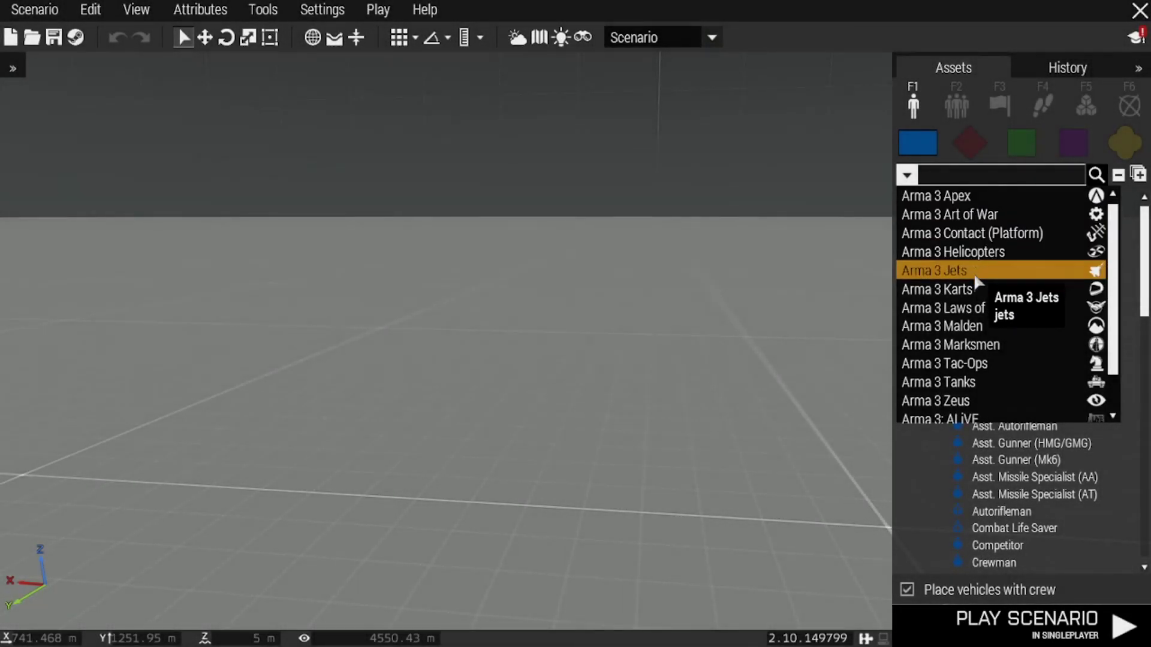
{"action": "scroll", "coordinate": [944, 300], "scroll_direction": "down", "scroll_amount": 1}
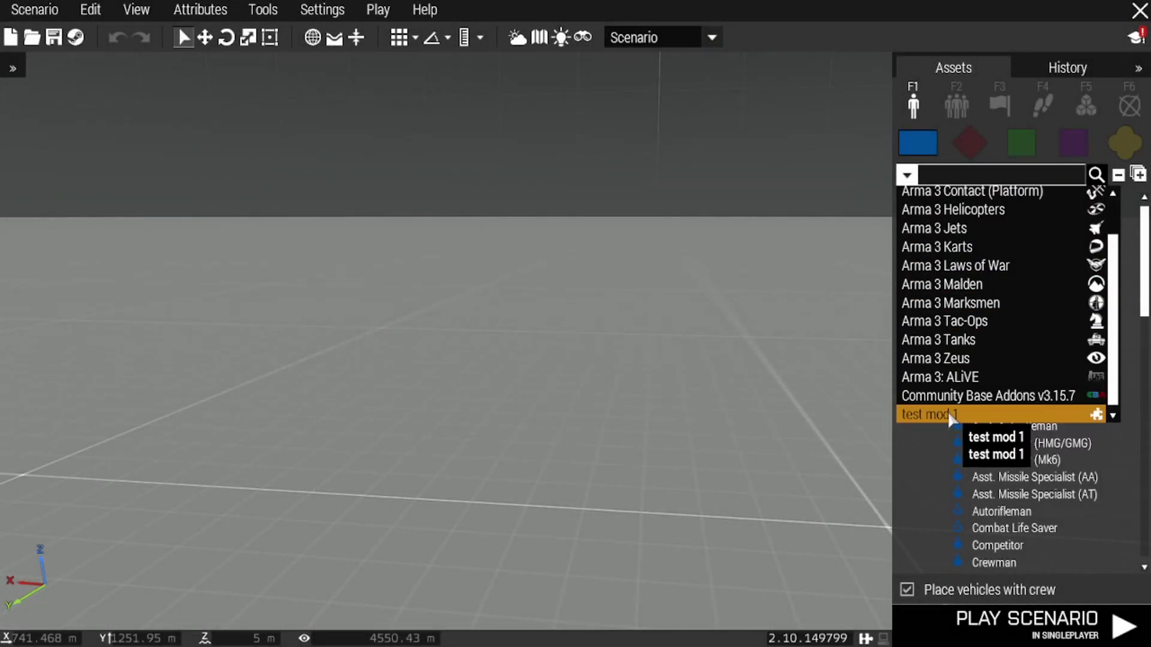
{"action": "left_click", "coordinate": [950, 415]}
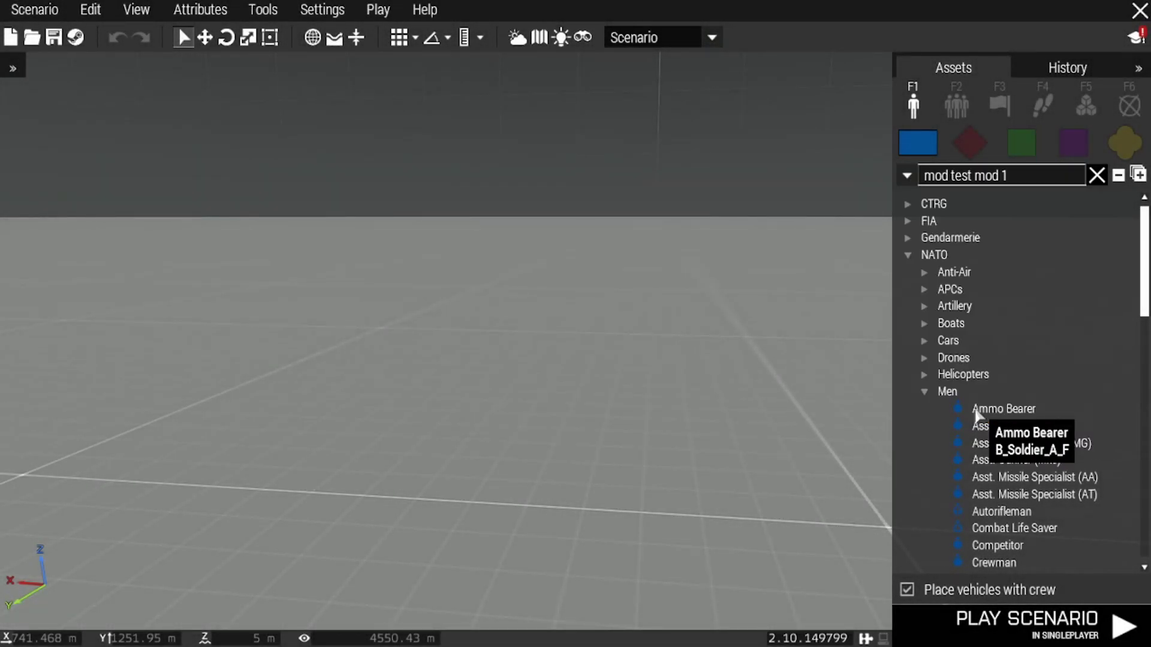
Place test unit 1 and the test vic vehicle from test faction 1 beside each other in the scenario, then deselect them
{"action": "left_click", "coordinate": [993, 271]}
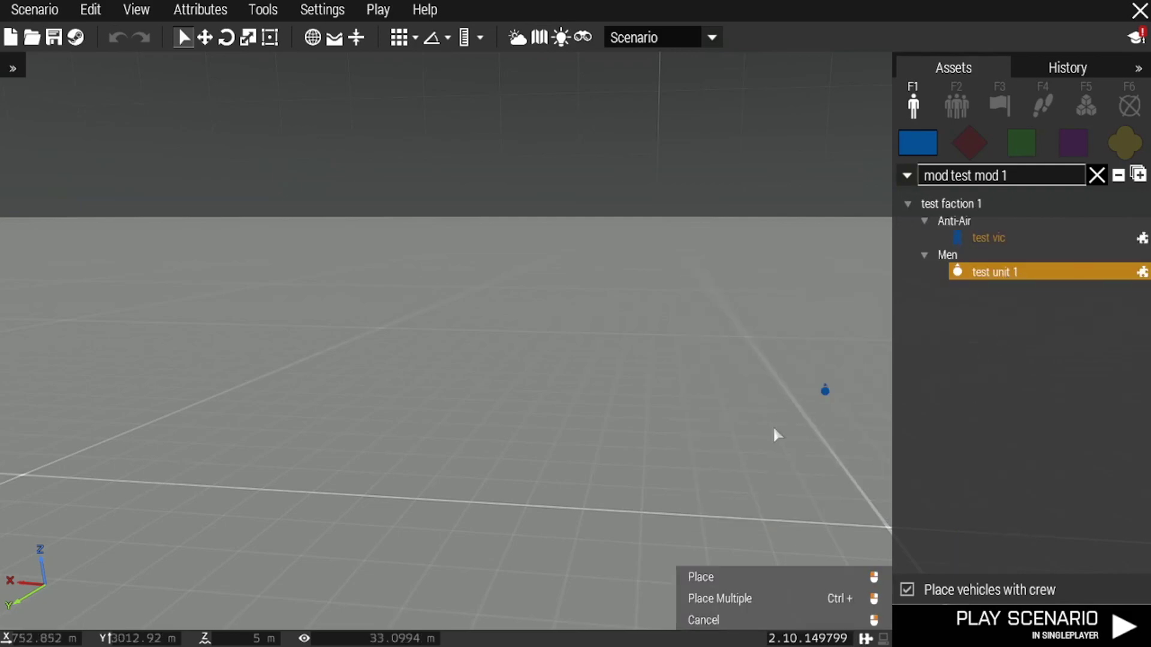
{"action": "left_click", "coordinate": [670, 480]}
{"action": "left_click", "coordinate": [998, 238]}
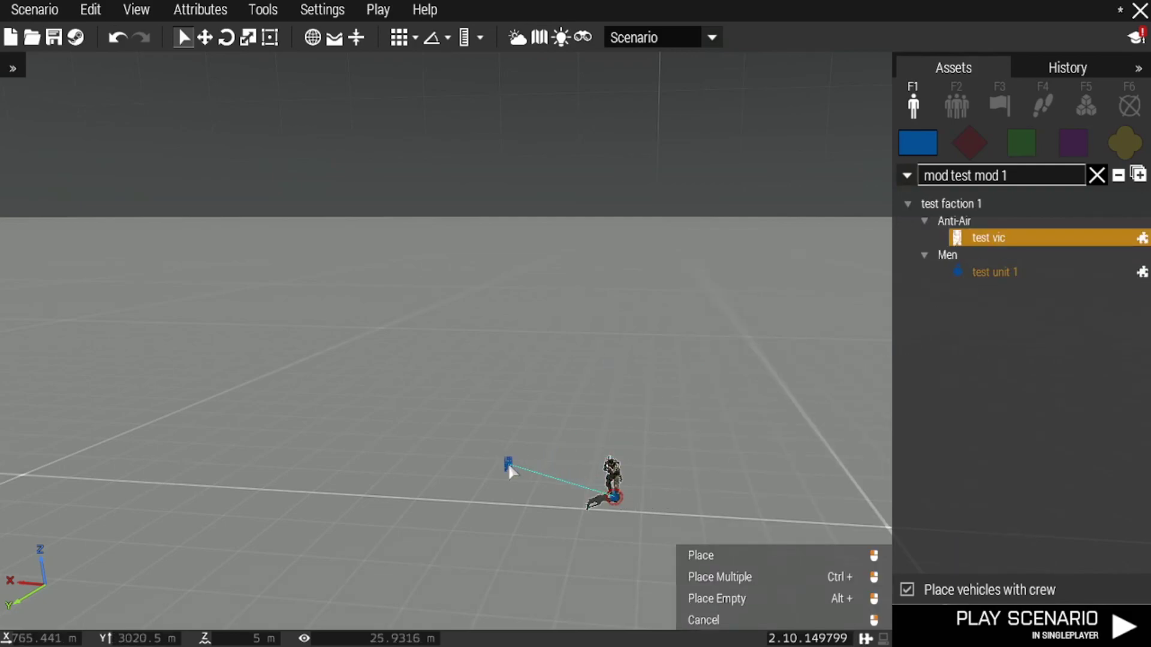
{"action": "left_click", "coordinate": [634, 511]}
{"action": "scroll", "coordinate": [680, 484], "scroll_direction": "up", "scroll_amount": 5}
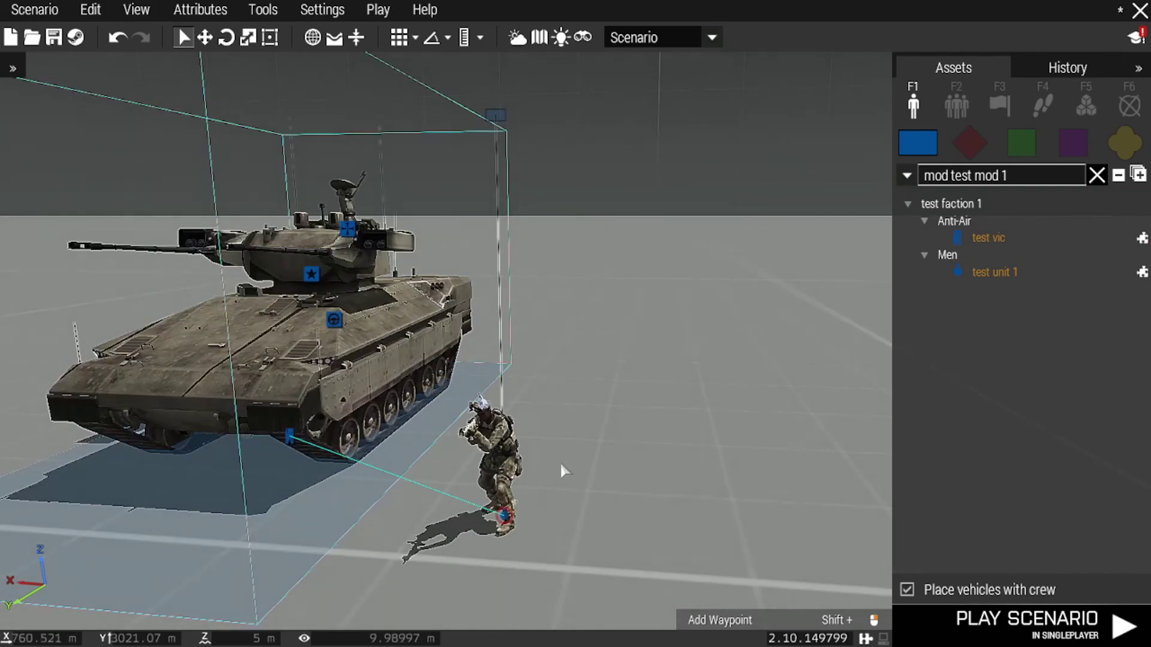
{"action": "scroll", "coordinate": [617, 457], "scroll_direction": "up", "scroll_amount": 3}
{"action": "left_click", "coordinate": [618, 460]}
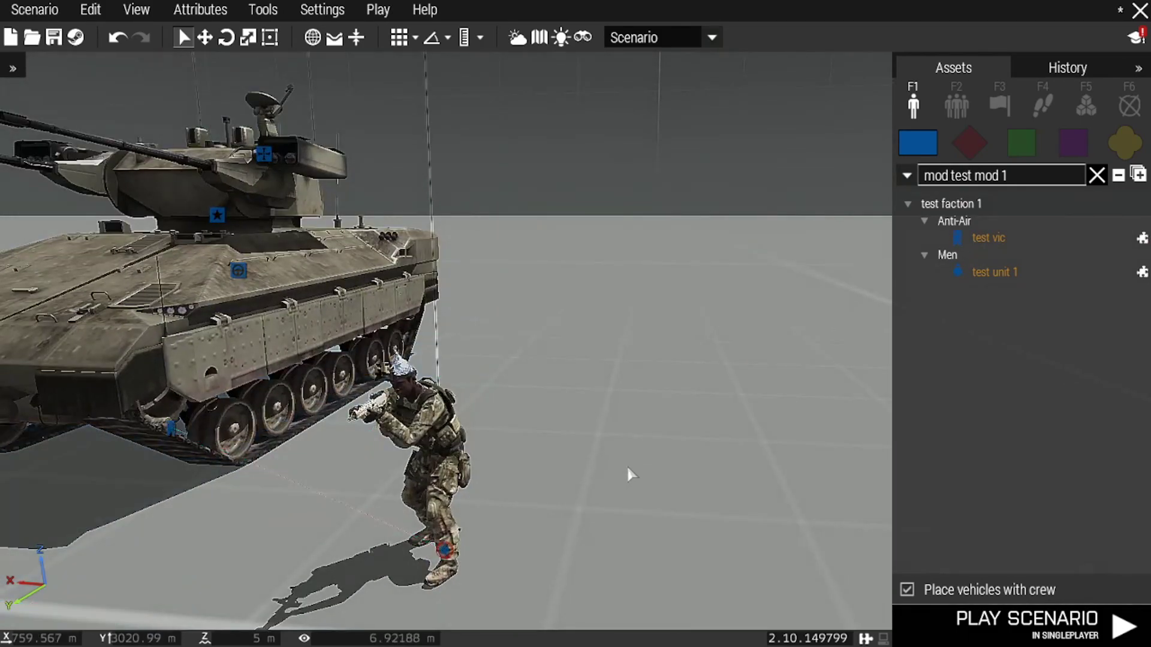
Place the groups teast squad and test squad 2 from test faction 1 near each other in the scenario, then deselect them
{"action": "left_click", "coordinate": [971, 117]}
{"action": "scroll", "coordinate": [774, 271], "scroll_direction": "down", "scroll_amount": 5}
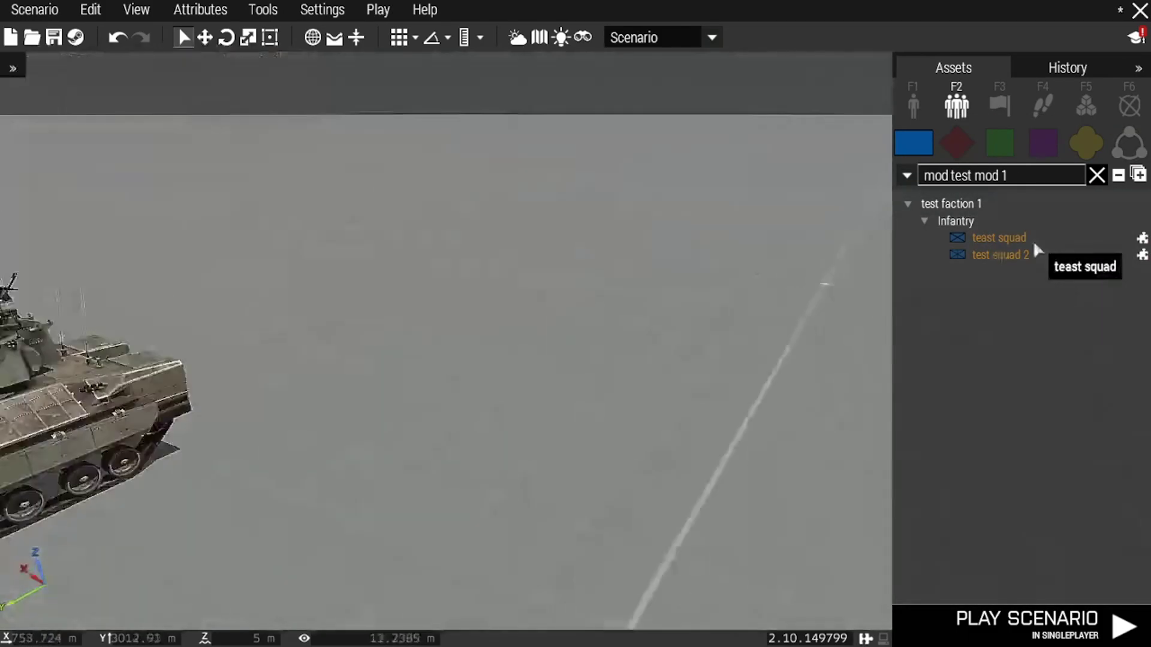
{"action": "left_click", "coordinate": [1019, 238]}
{"action": "left_click", "coordinate": [662, 326]}
{"action": "left_click", "coordinate": [998, 255]}
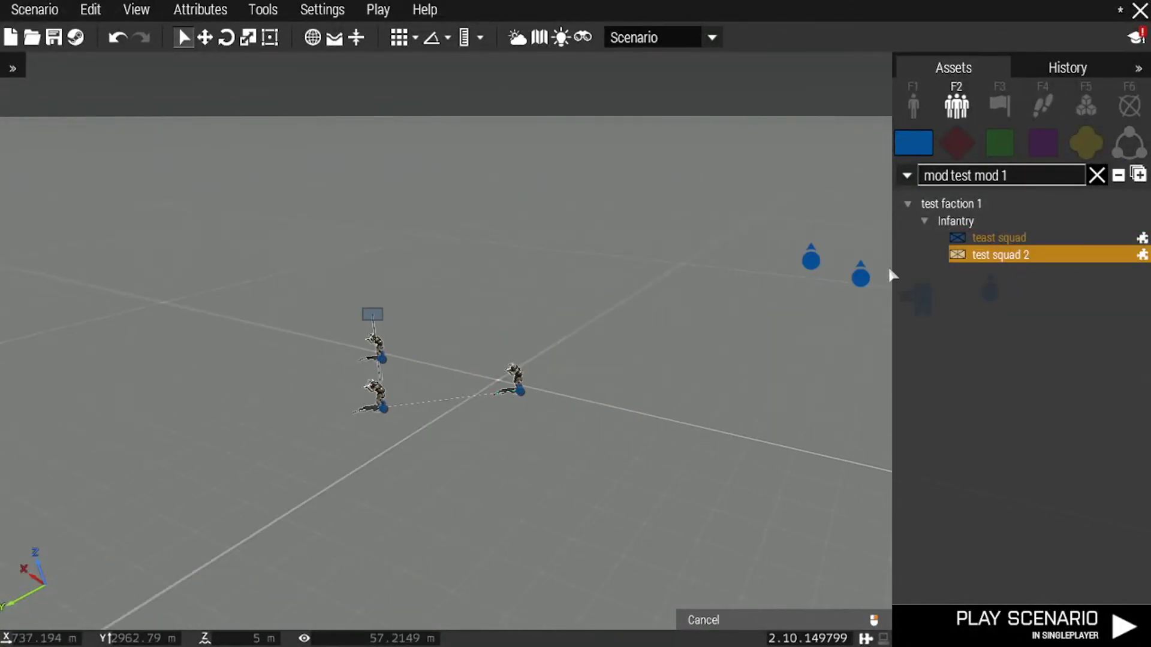
{"action": "left_click", "coordinate": [616, 418]}
{"action": "left_click", "coordinate": [691, 516]}
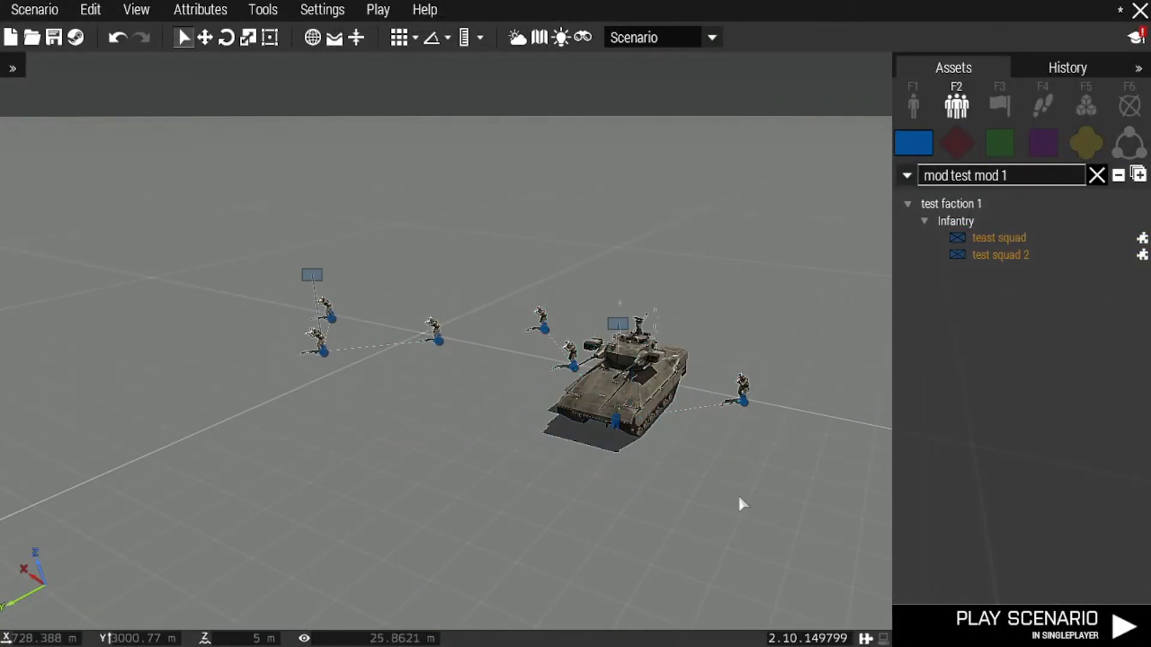
Examine the placed squads' soldiers up close to check their formation and equipment
{"action": "key", "text": "d"}
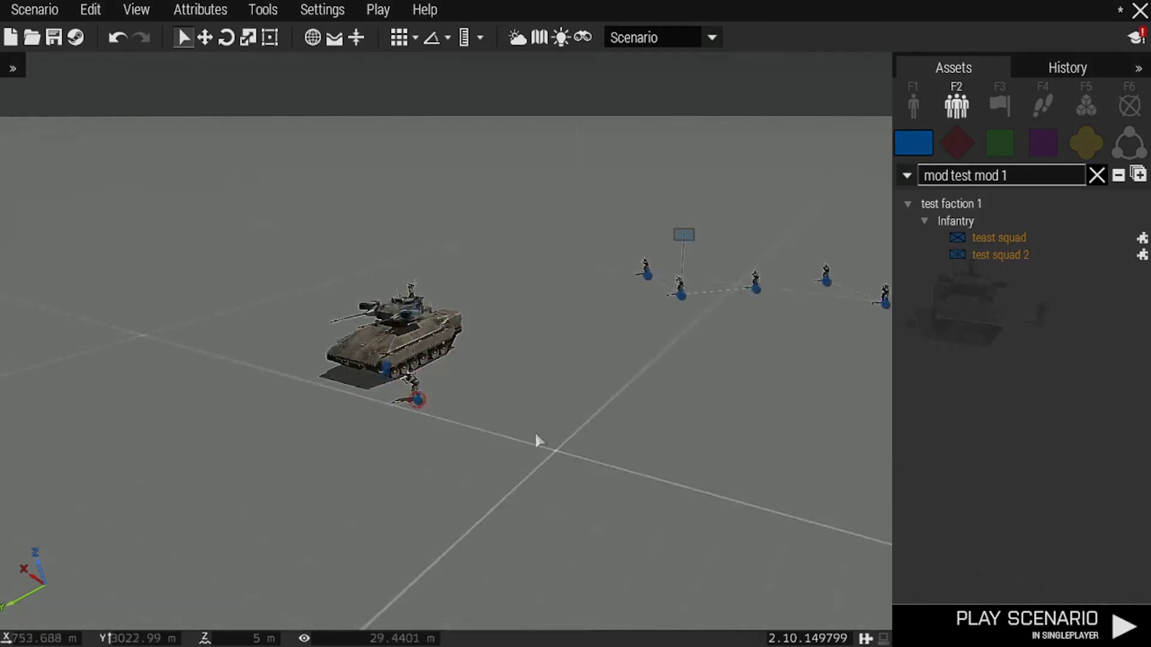
{"action": "scroll", "coordinate": [547, 401], "scroll_direction": "up", "scroll_amount": 5}
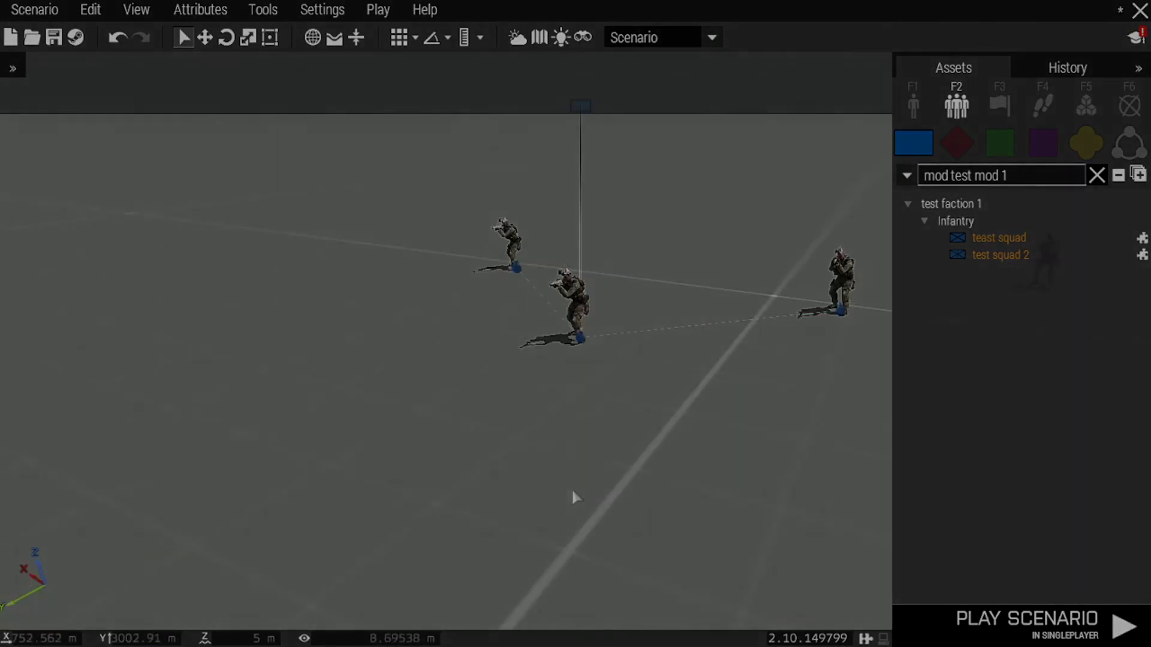
{"action": "scroll", "coordinate": [630, 419], "scroll_direction": "up", "scroll_amount": 3}
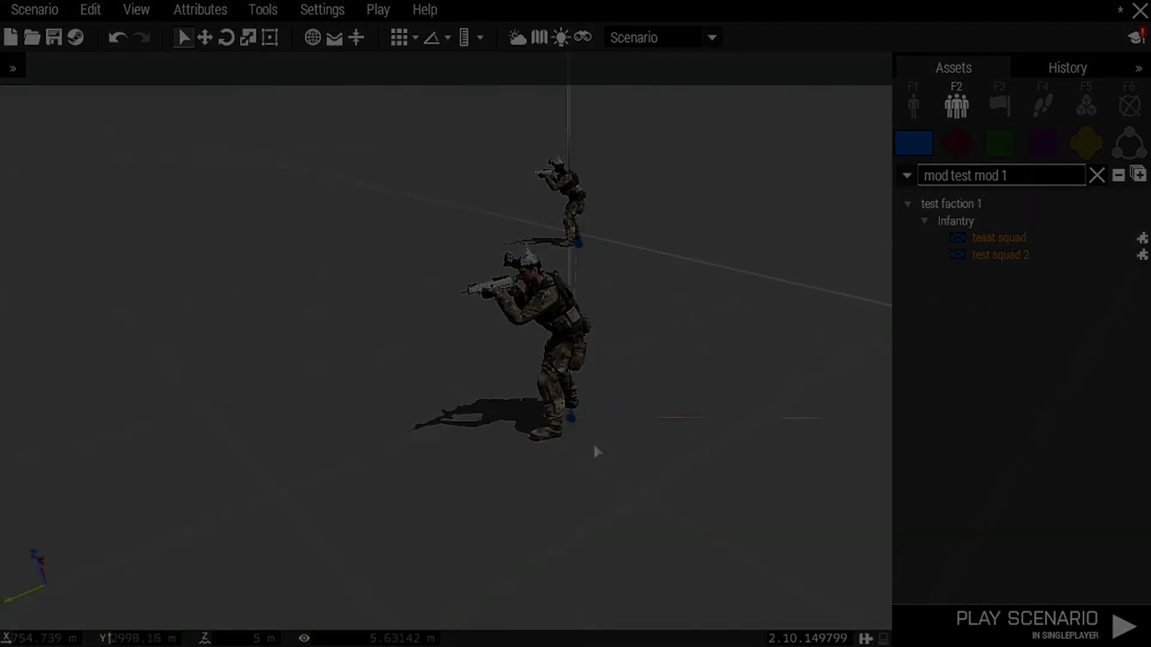
{"action": "key", "text": "d"}
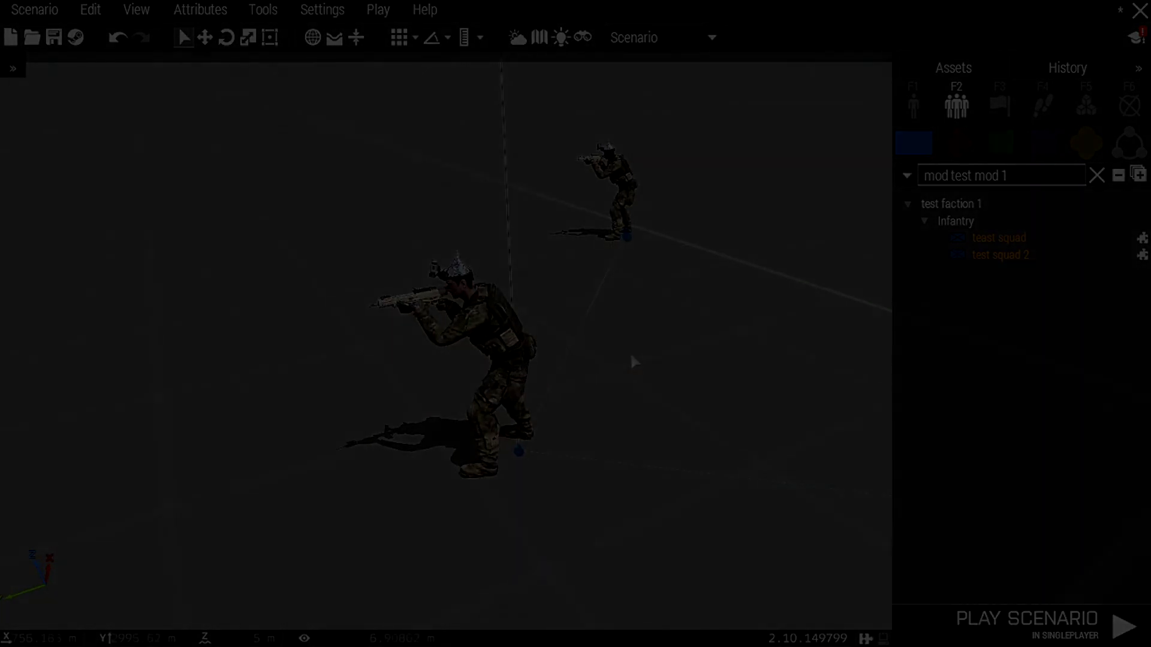
{"action": "double_click", "coordinate": [503, 351]}
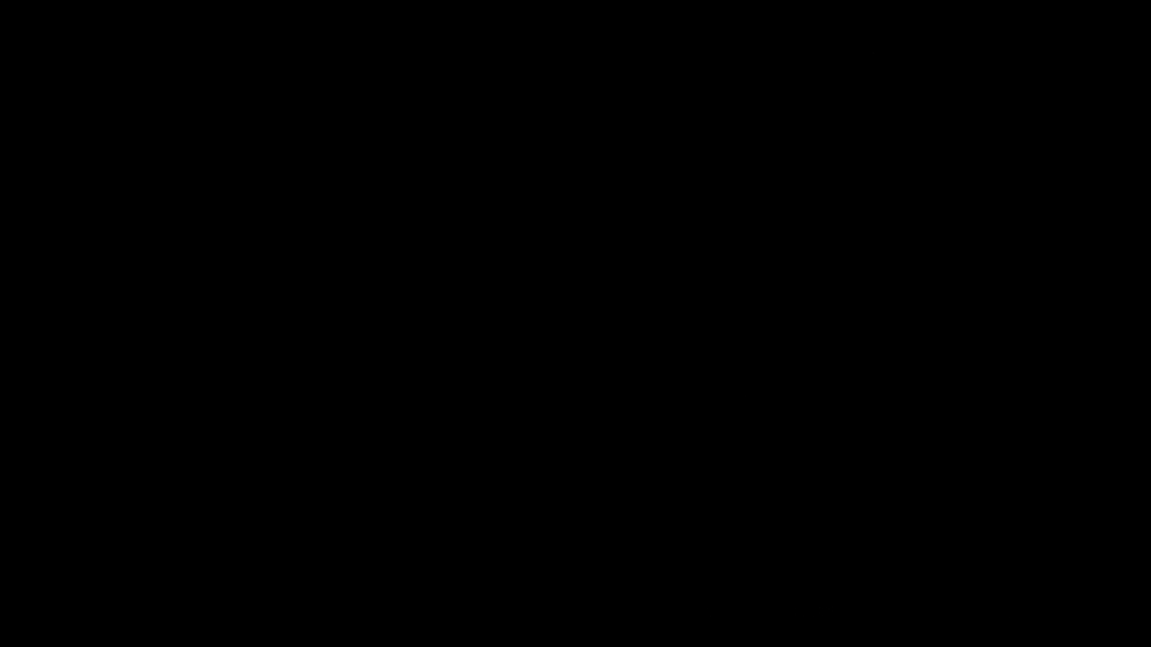